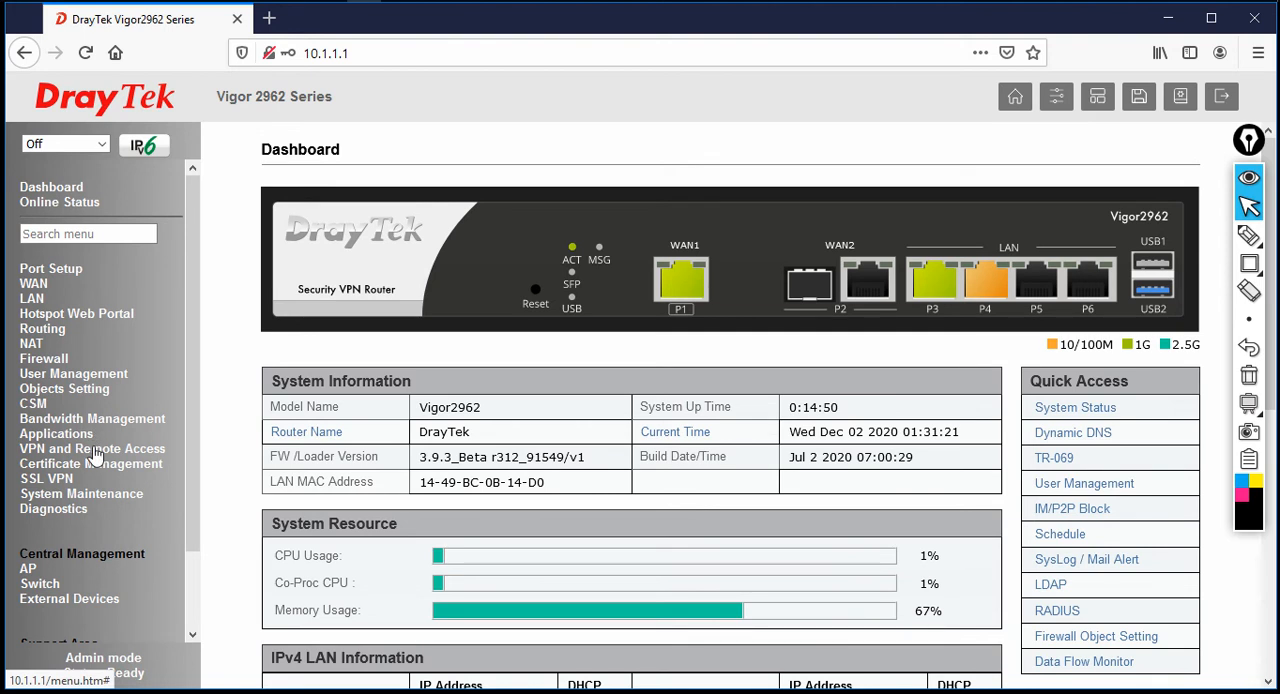
# Open the VPN Remote Access Control setup and check the IPsec VPN service setting
pyautogui.click(95, 450)
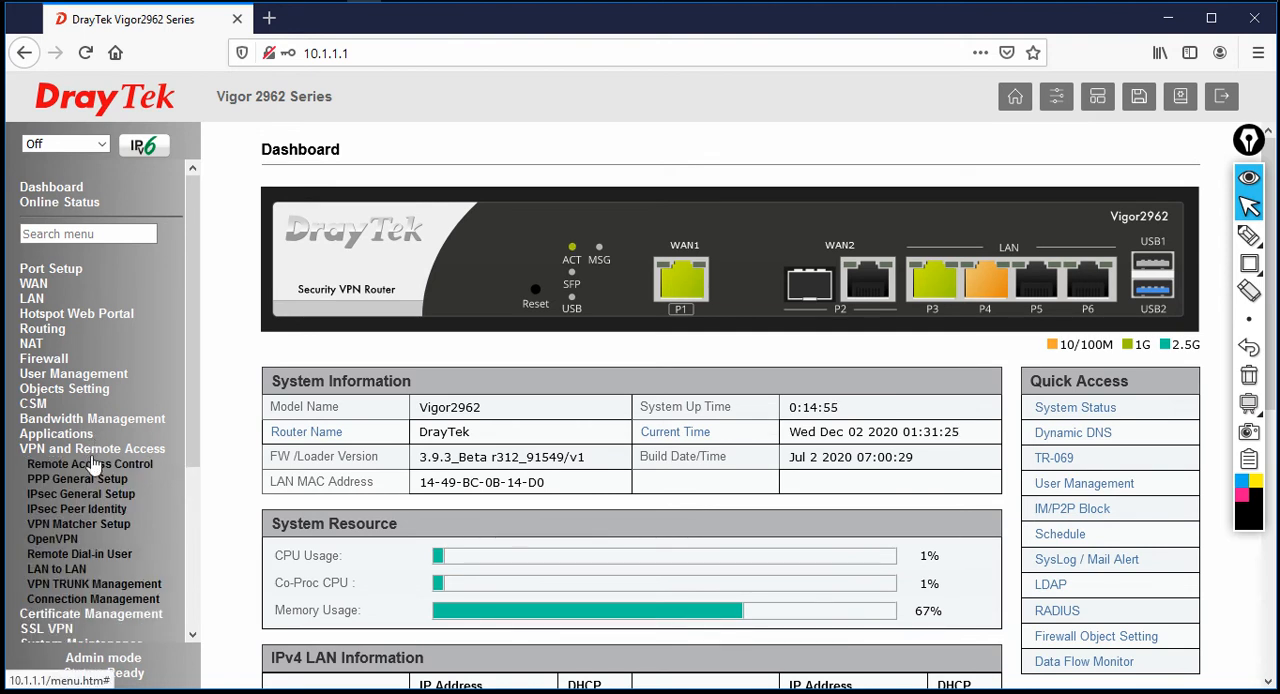
pyautogui.click(91, 467)
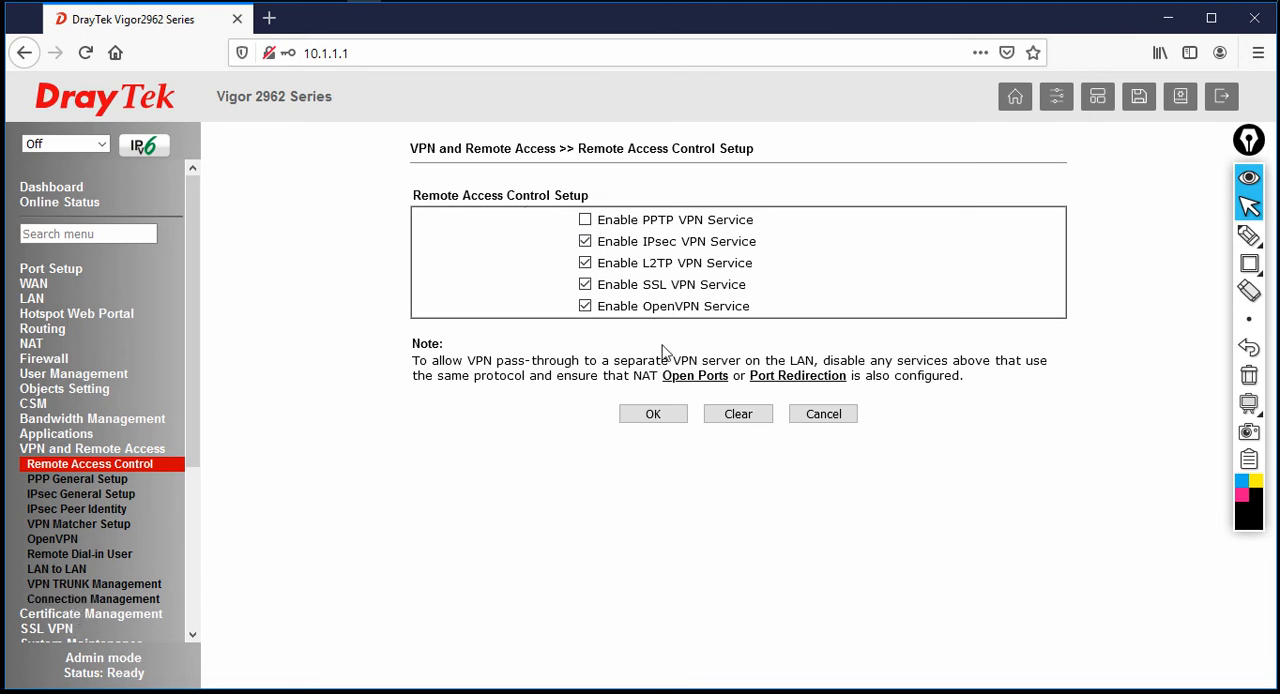
pyautogui.moveTo(621, 246); pyautogui.dragTo(756, 246)
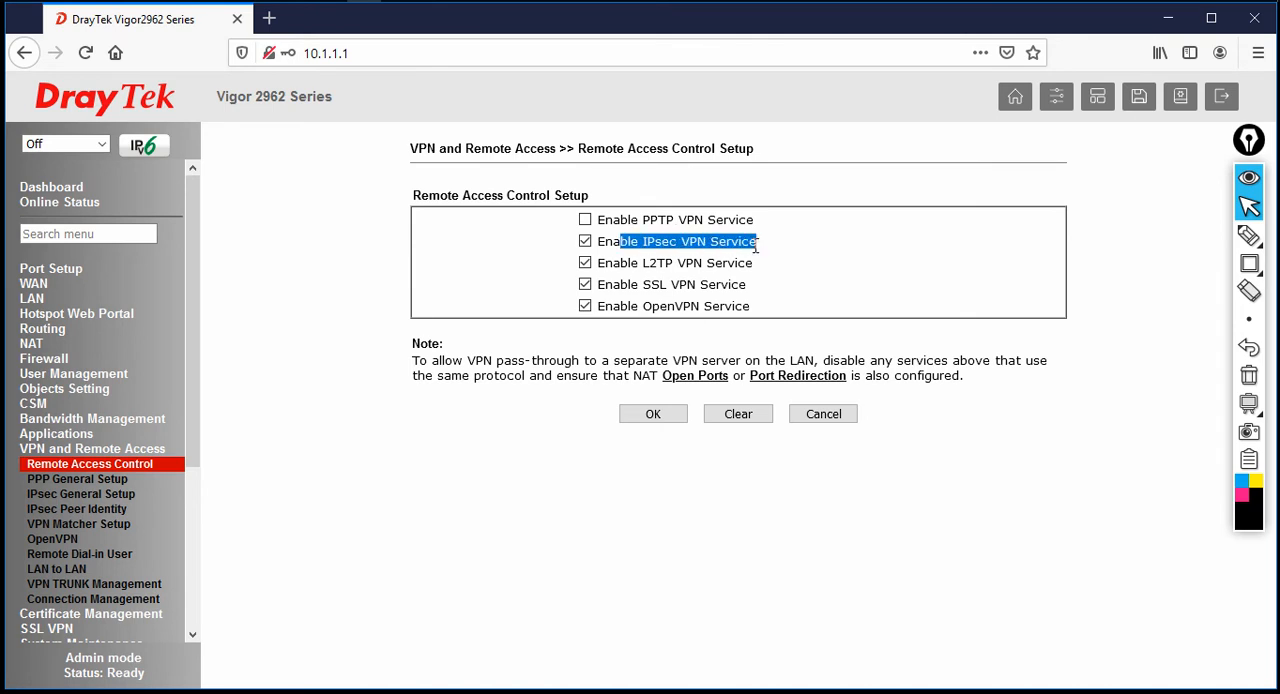
# Open LAN-to-LAN profile 1, name it TO_BR, enable it and set its call direction to Dial-in
pyautogui.click(72, 577)
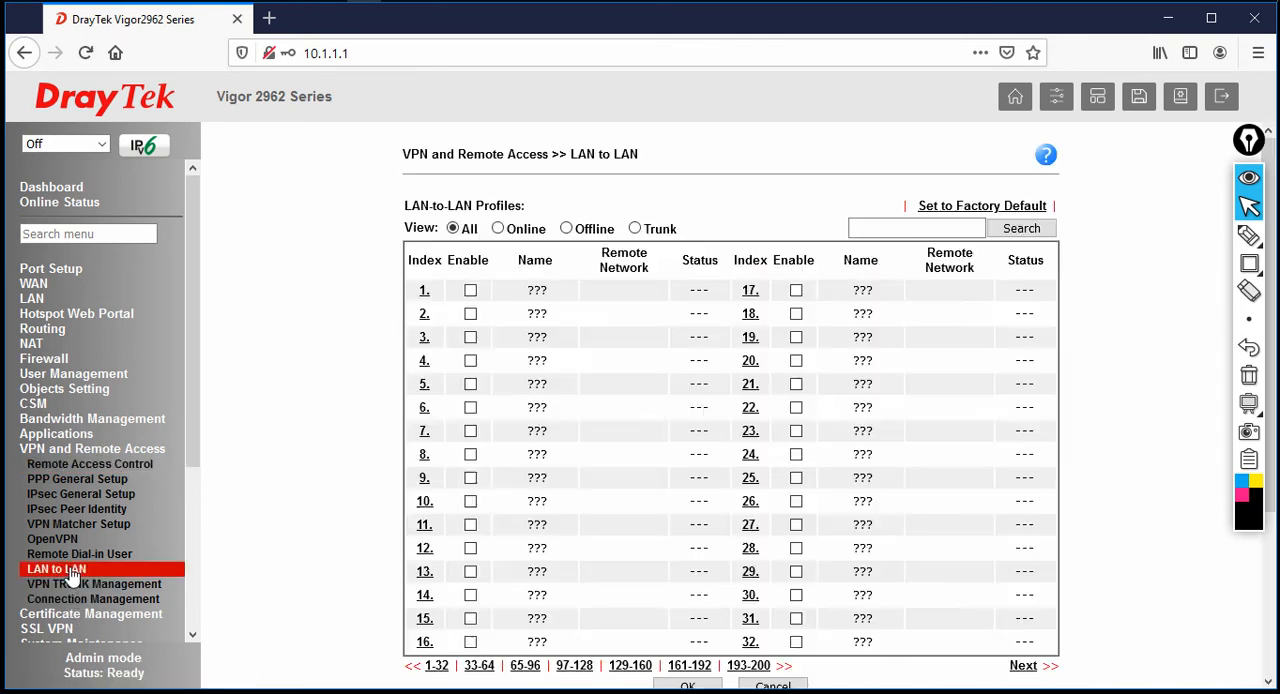
pyautogui.click(424, 300)
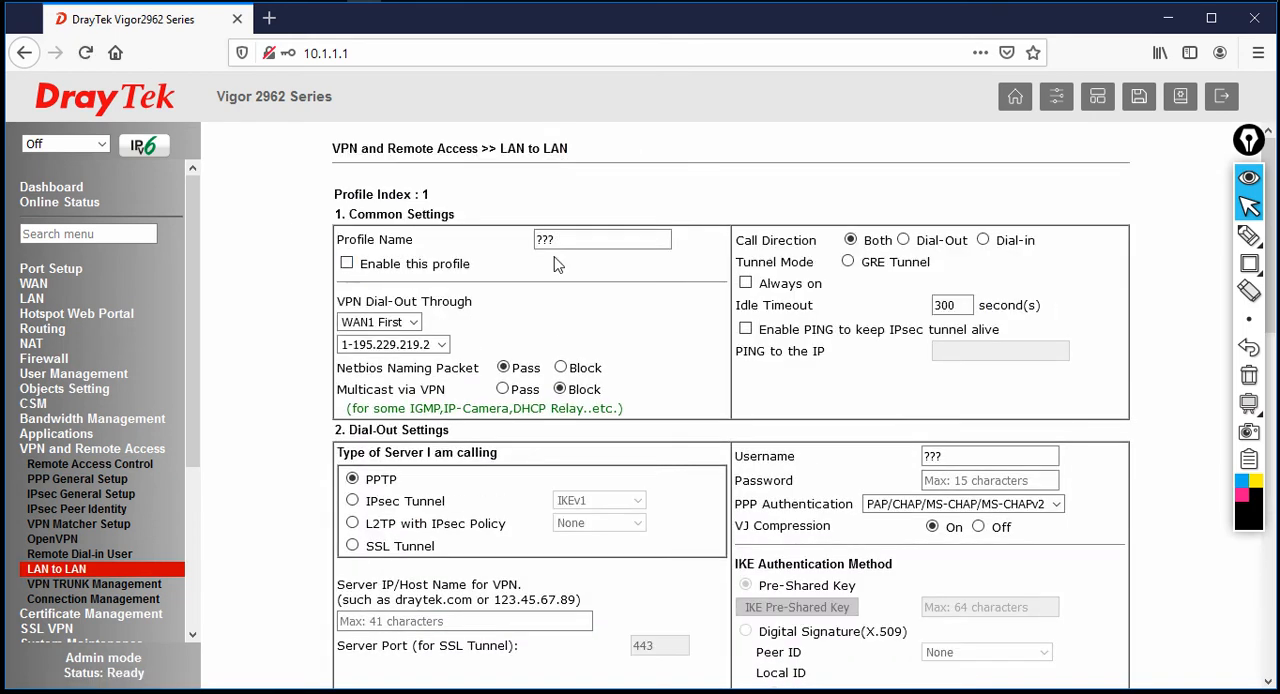
pyautogui.write('TO_BR')
pyautogui.click(347, 266)
pyautogui.scroll(-1, 507, 458)
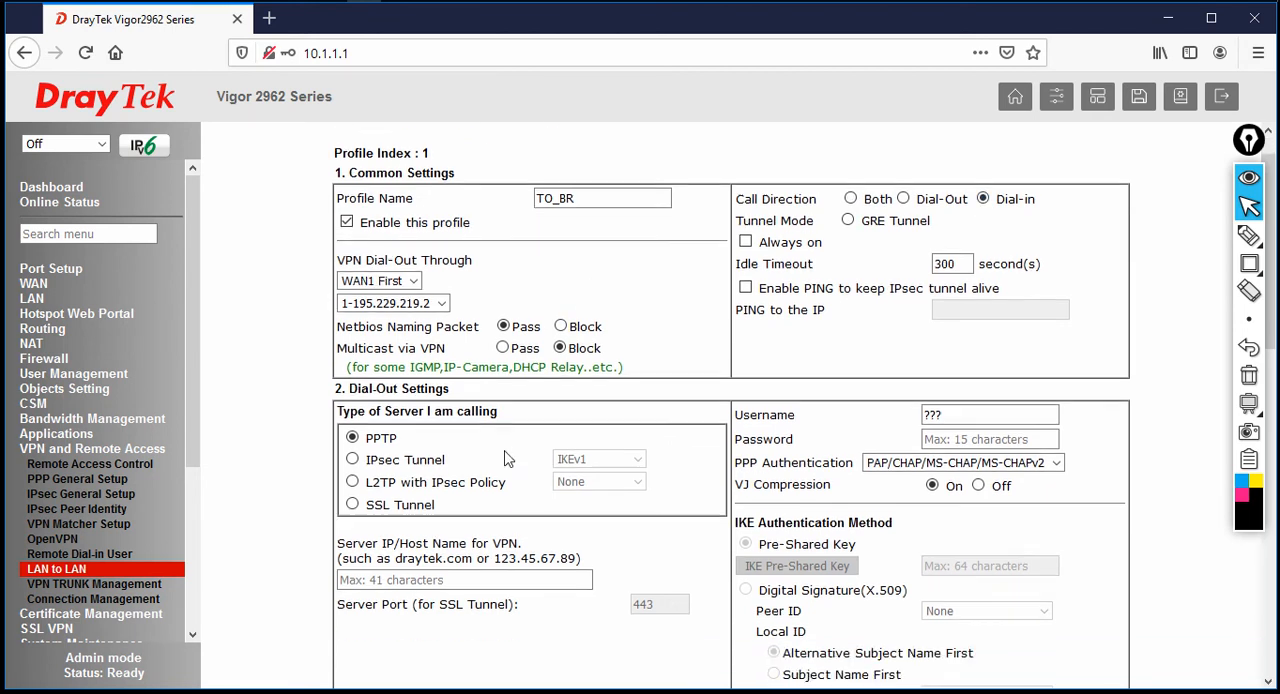
# Restrict the allowed dial-in types to IPsec Tunnel by disabling IPsec XAuth, L2TP with IPsec Policy and SSL Tunnel
pyautogui.scroll(-3, 507, 458)
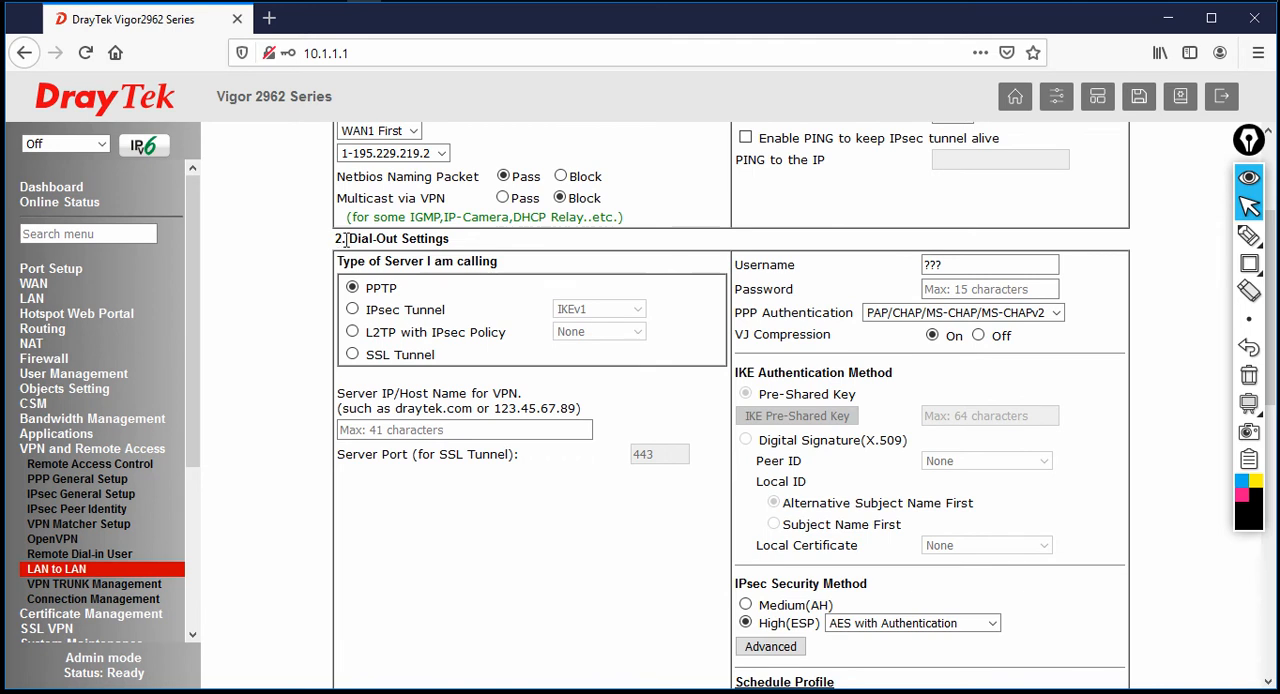
pyautogui.moveTo(346, 240); pyautogui.dragTo(451, 247)
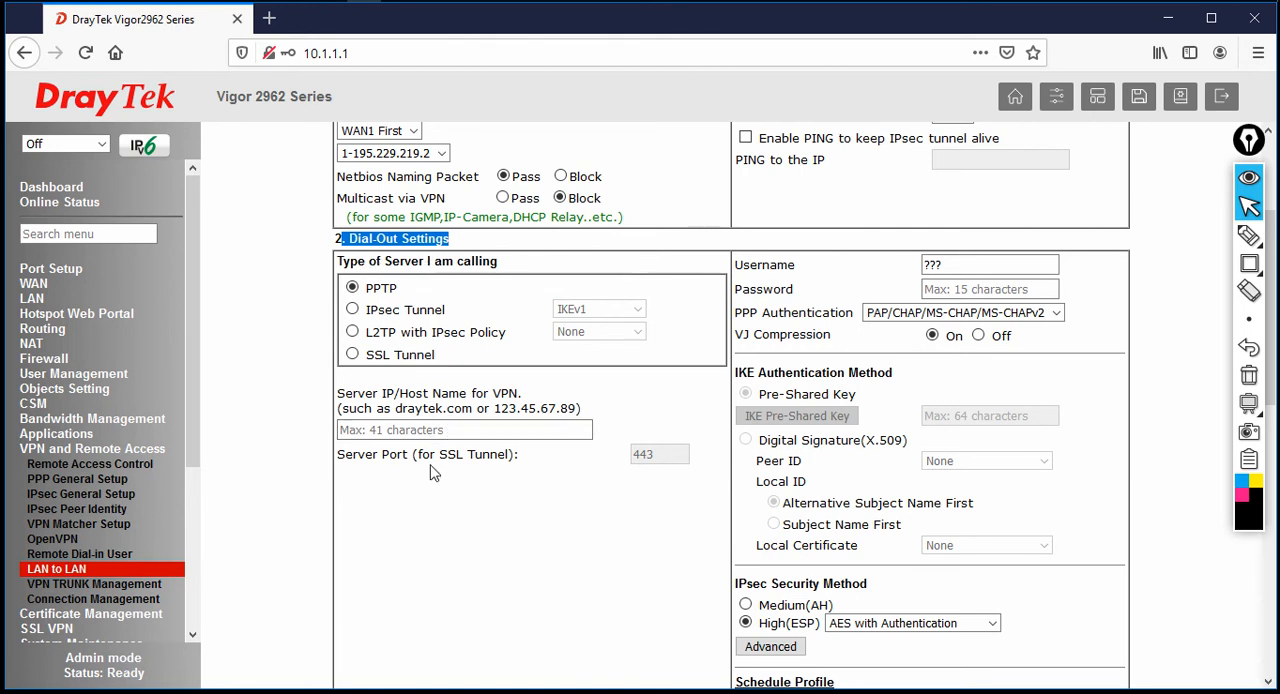
pyautogui.scroll(-5, 432, 467)
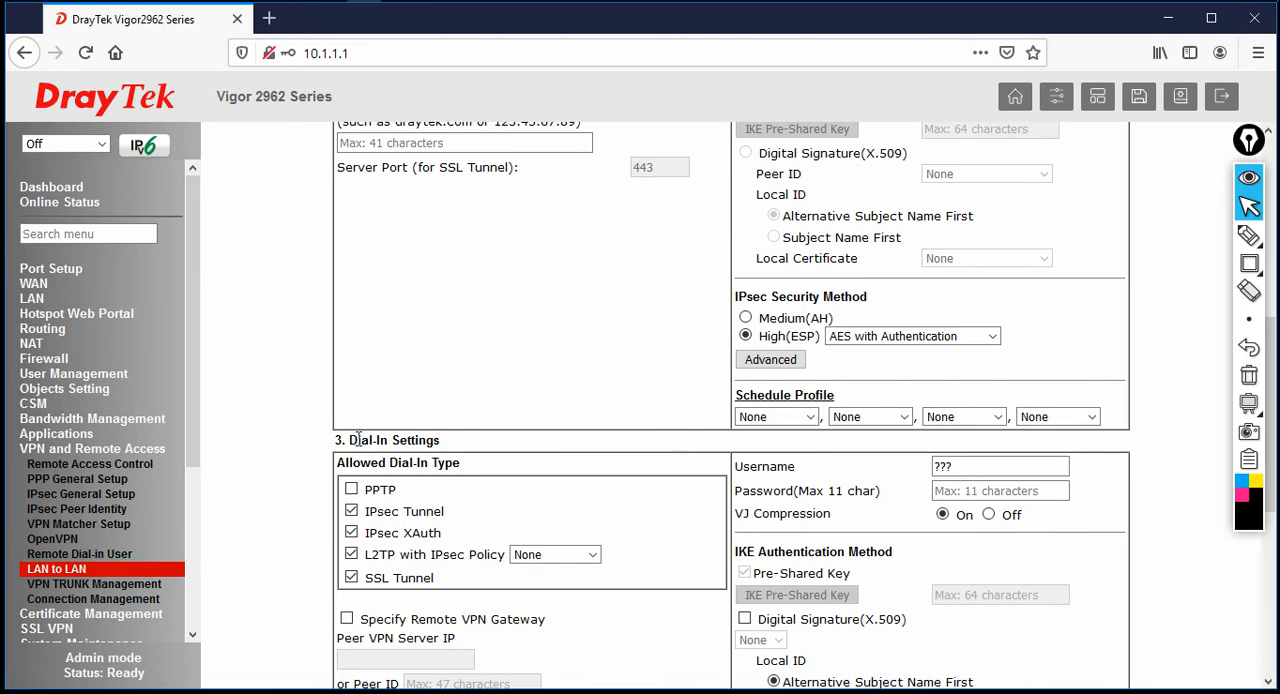
pyautogui.moveTo(358, 440); pyautogui.dragTo(452, 455)
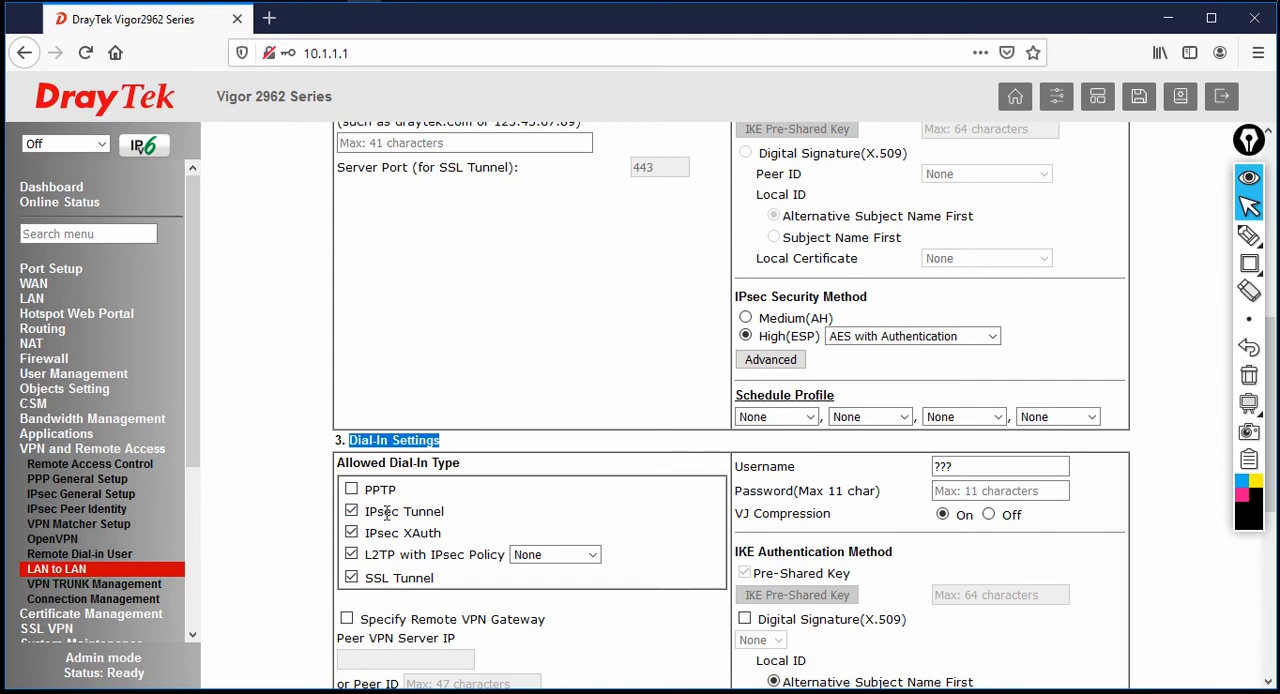
pyautogui.moveTo(366, 514); pyautogui.dragTo(466, 522)
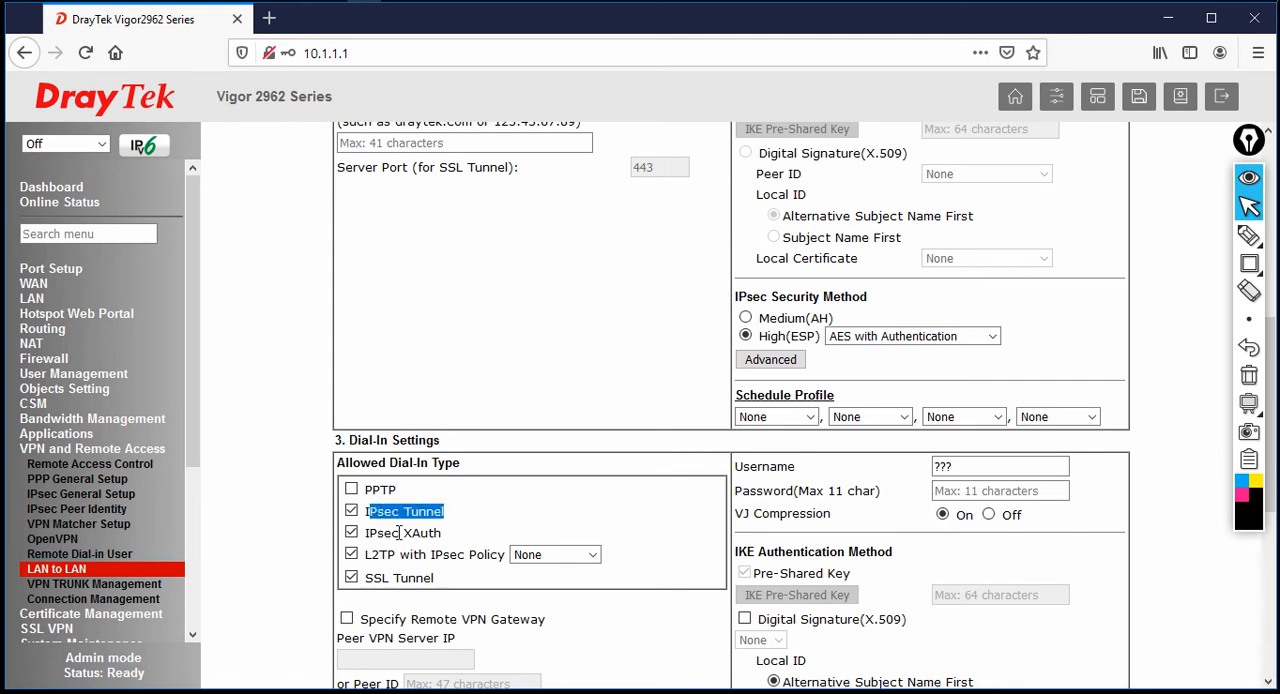
pyautogui.click(351, 533)
pyautogui.click(351, 554)
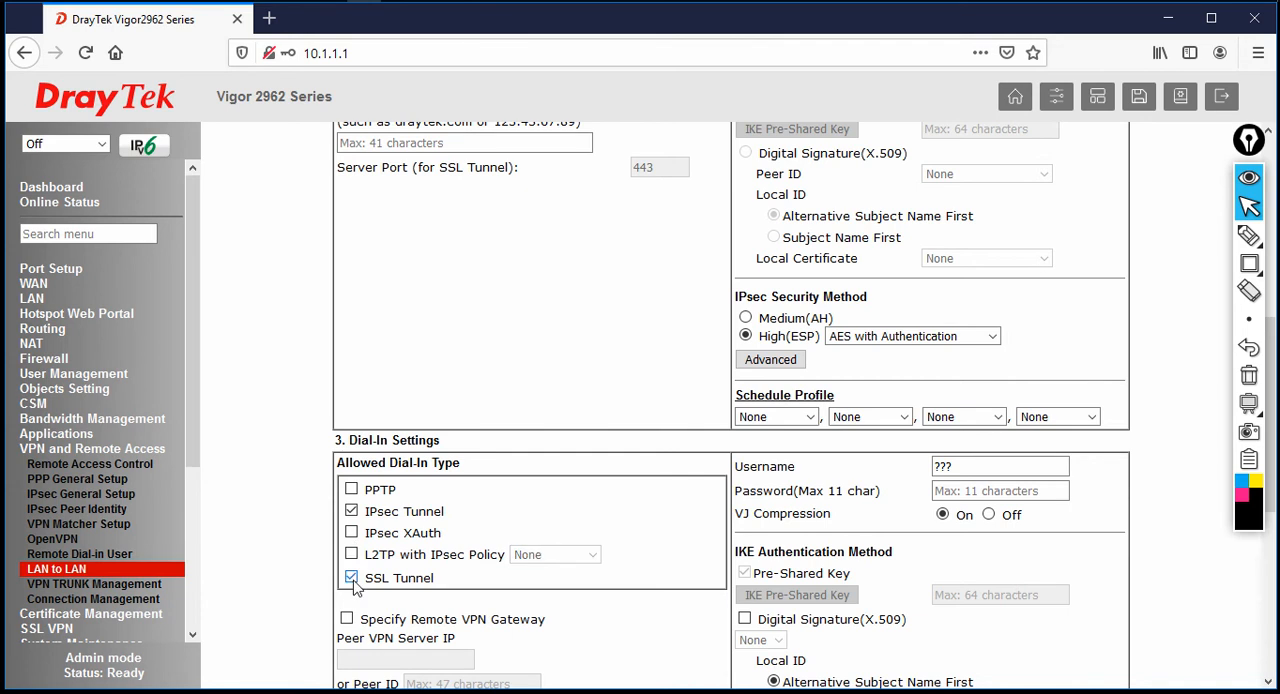
pyautogui.click(351, 577)
# Enable Specify Remote VPN Gateway in the dial-in settings and set the Peer ID to draytek
pyautogui.scroll(-3, 565, 577)
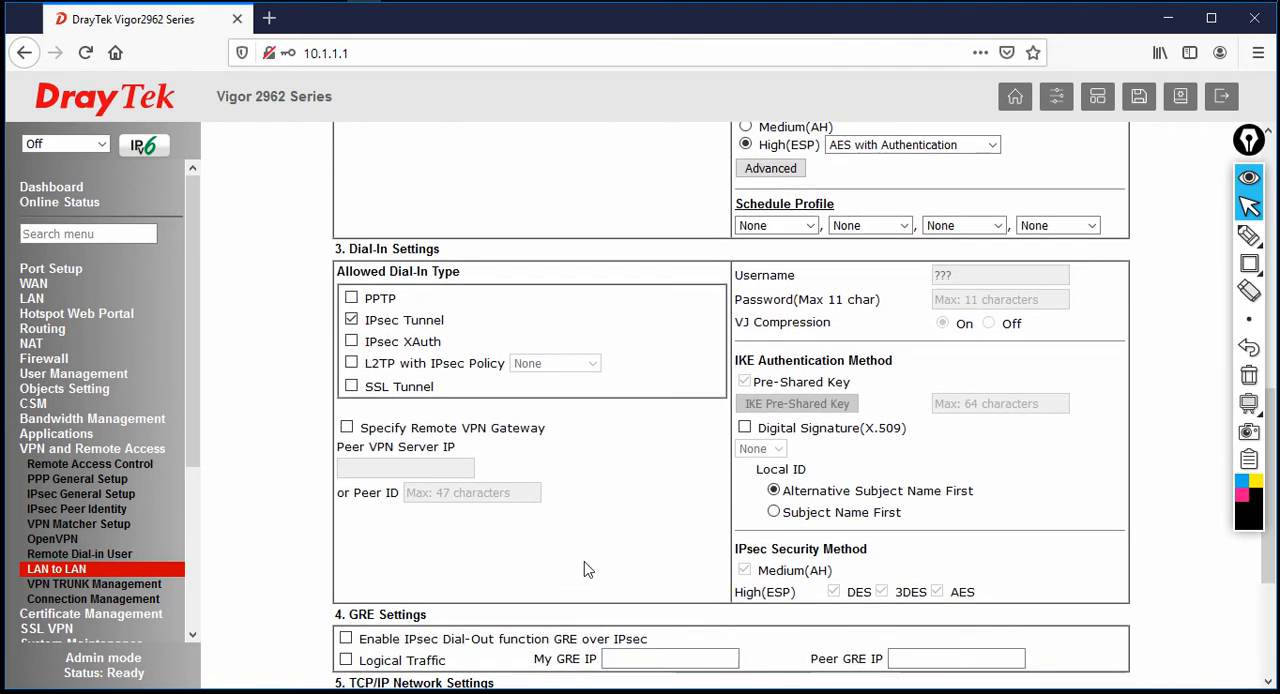
pyautogui.moveTo(391, 428); pyautogui.dragTo(549, 433)
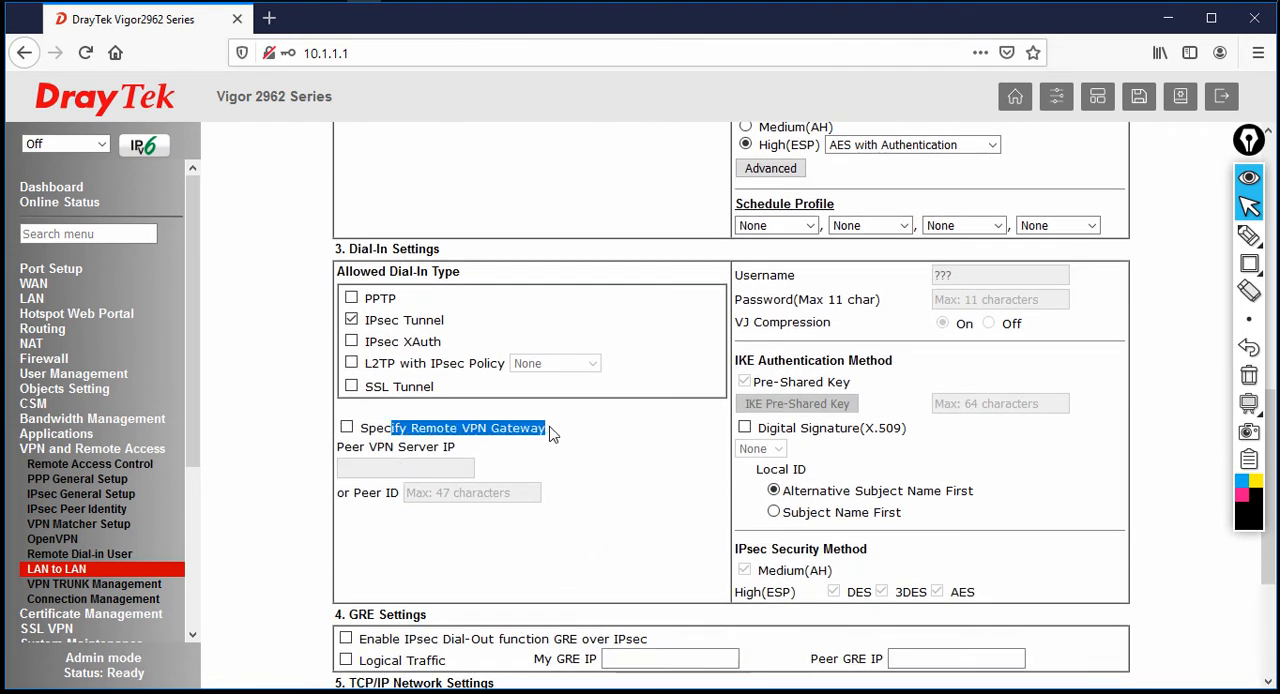
pyautogui.click(346, 428)
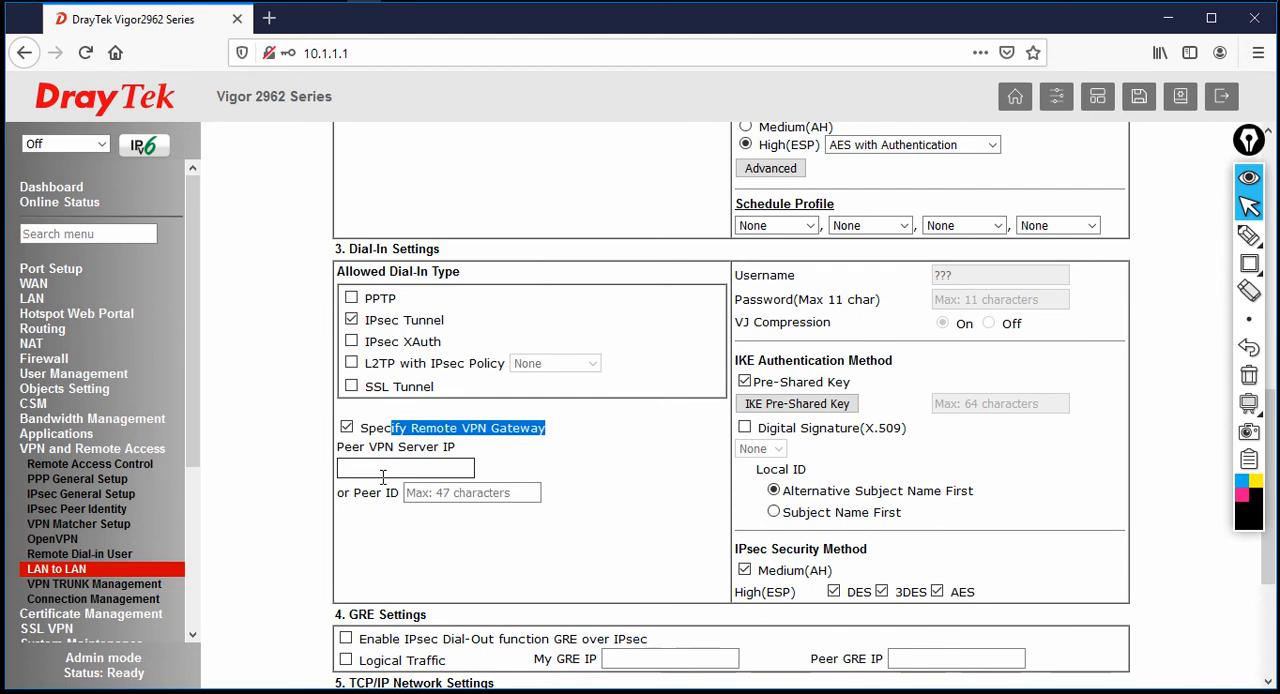
pyautogui.click(436, 492)
pyautogui.write('draytek')
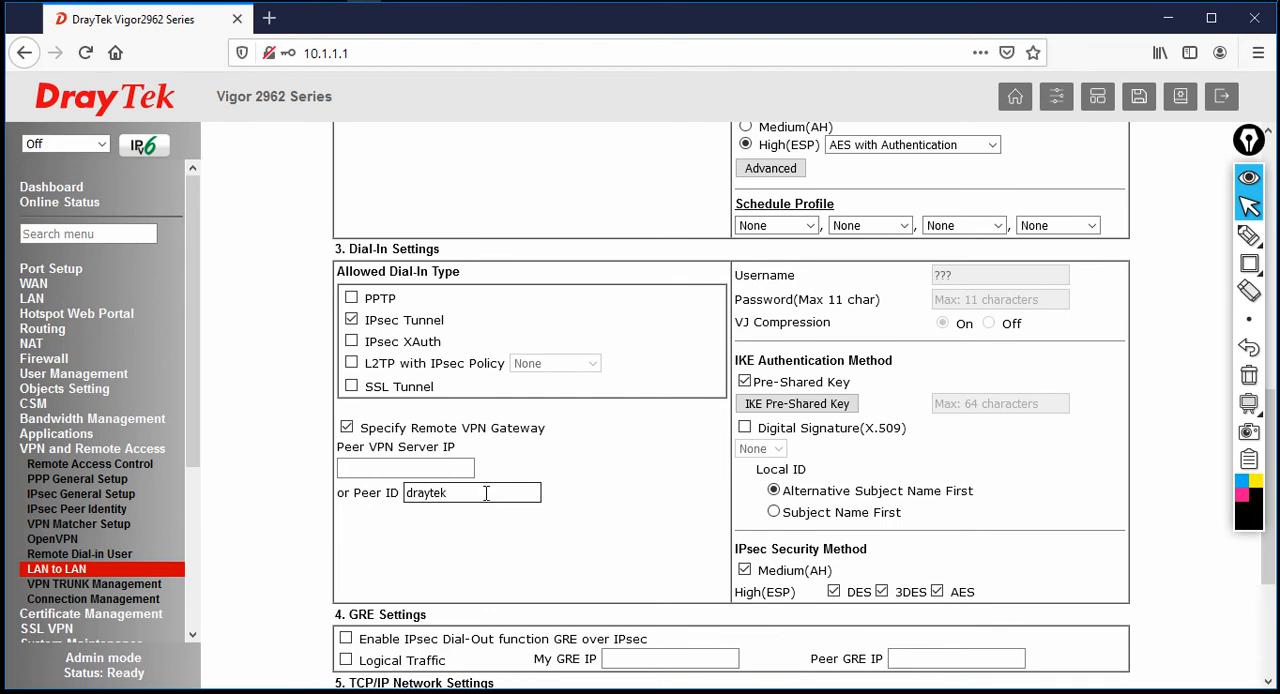
# Enter and confirm the IKE pre-shared key for the dial-in settings
pyautogui.click(793, 406)
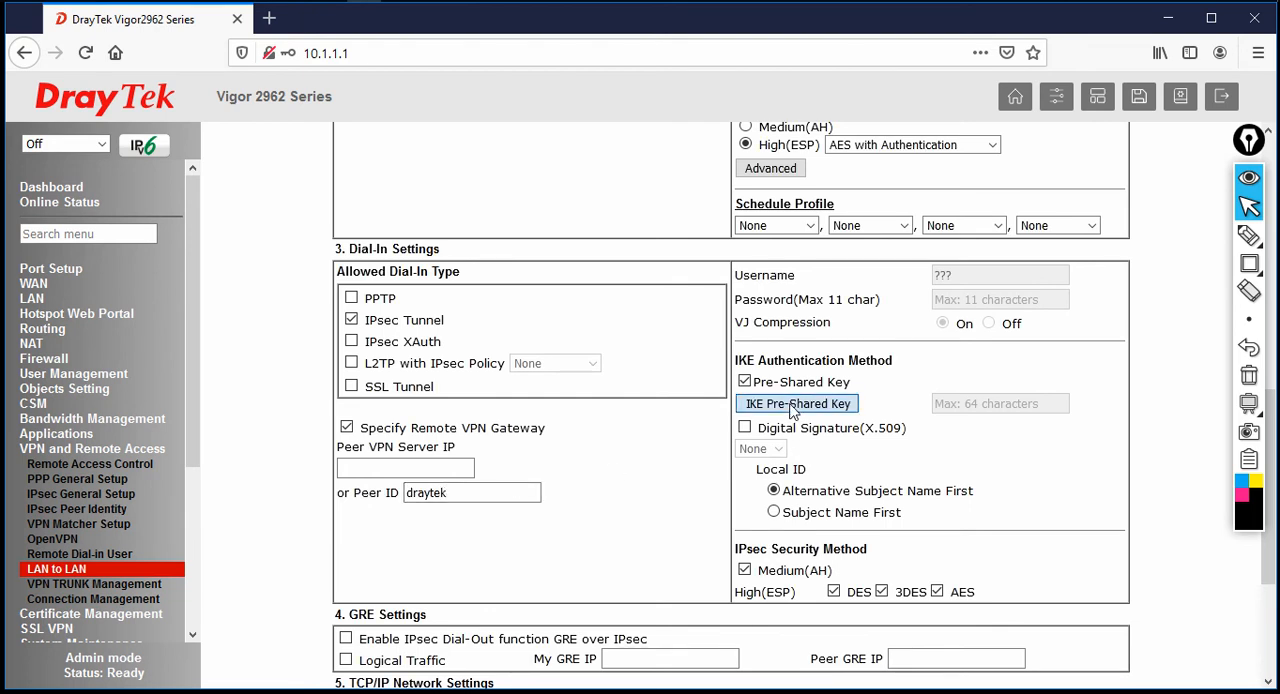
pyautogui.click(696, 209)
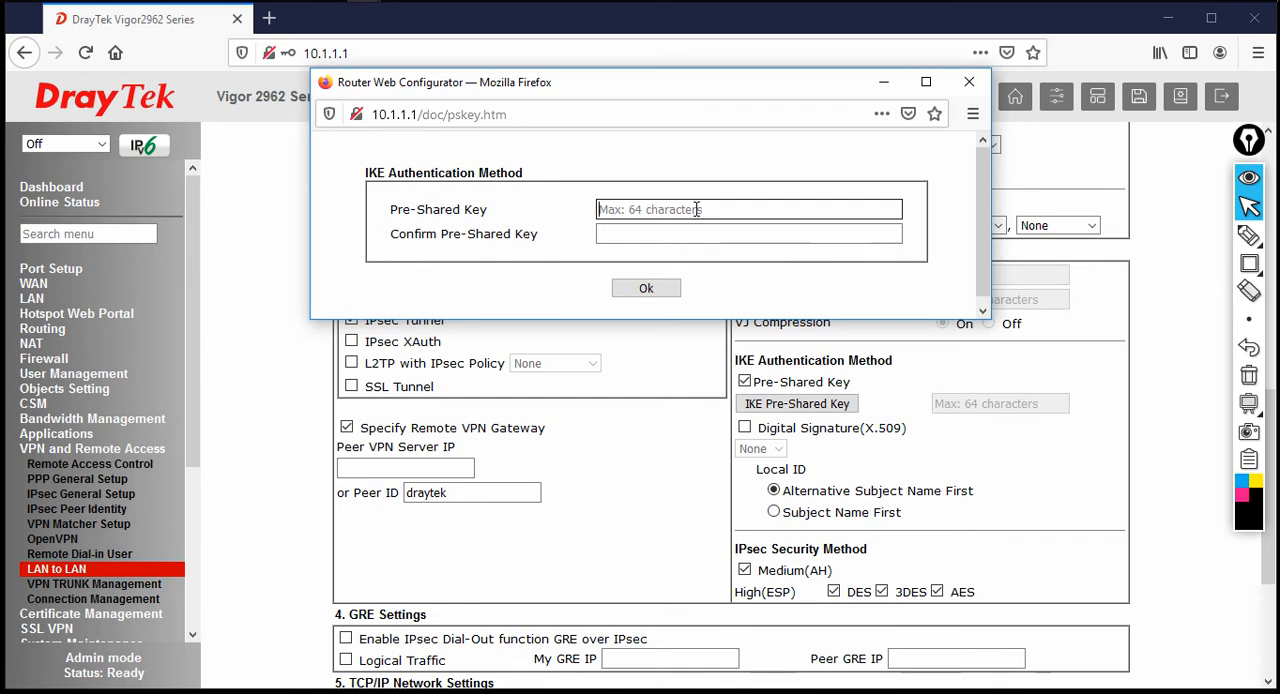
pyautogui.write('1234')
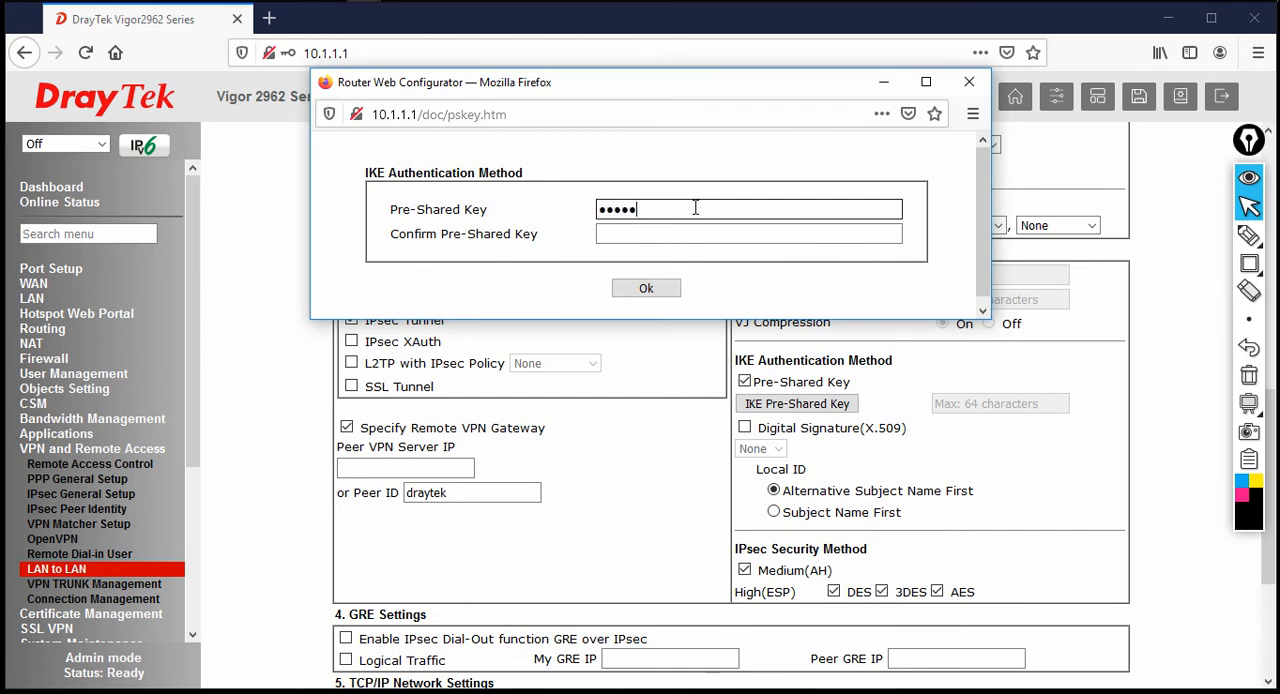
pyautogui.write('567890')
pyautogui.click(705, 232)
pyautogui.click(705, 231)
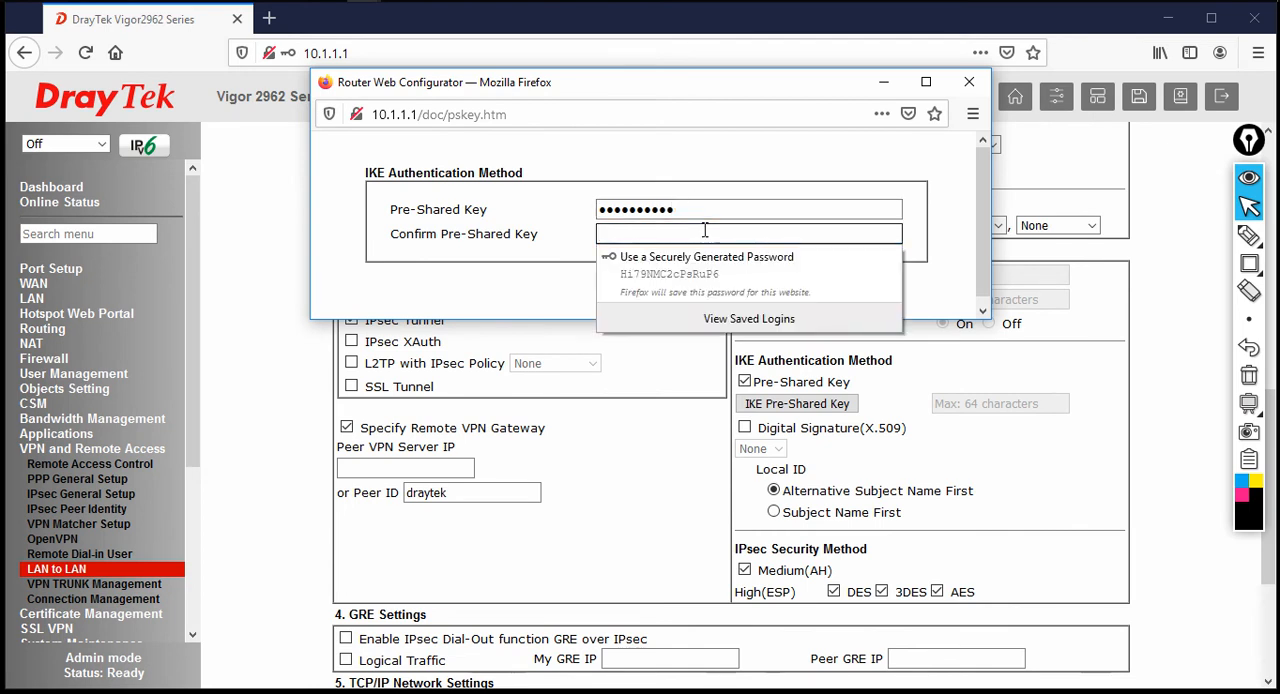
pyautogui.write('123')
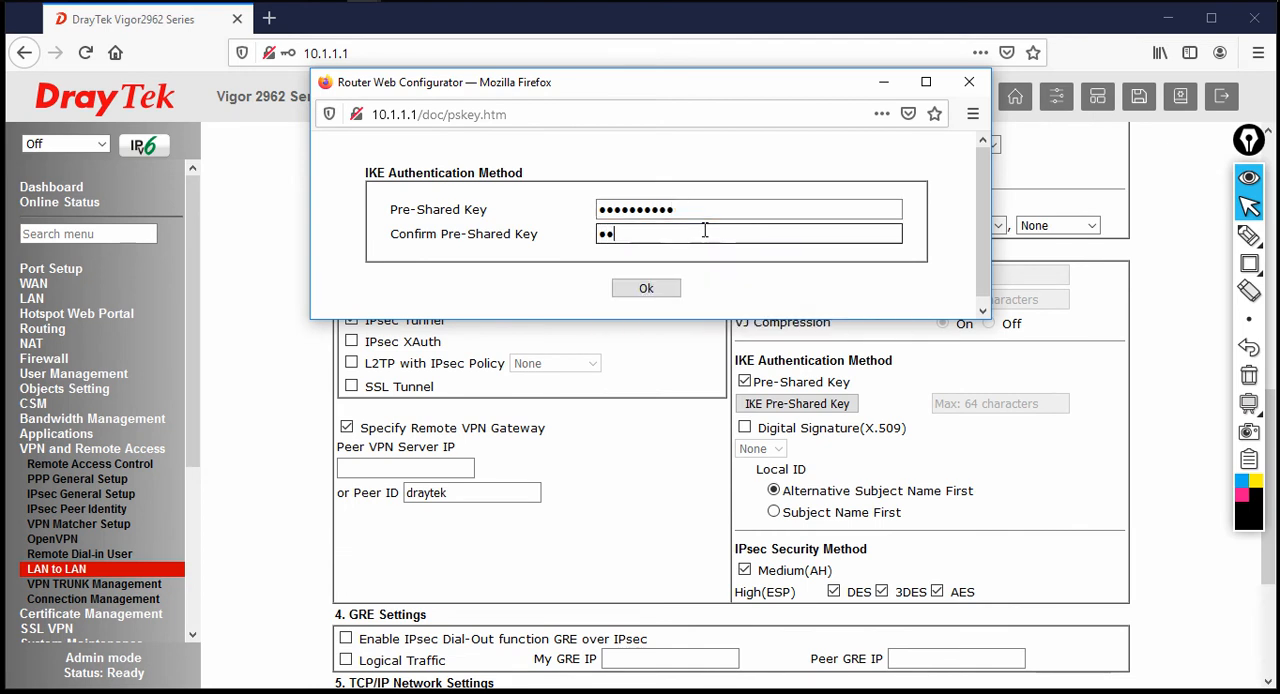
pyautogui.write('4567')
pyautogui.click(646, 290)
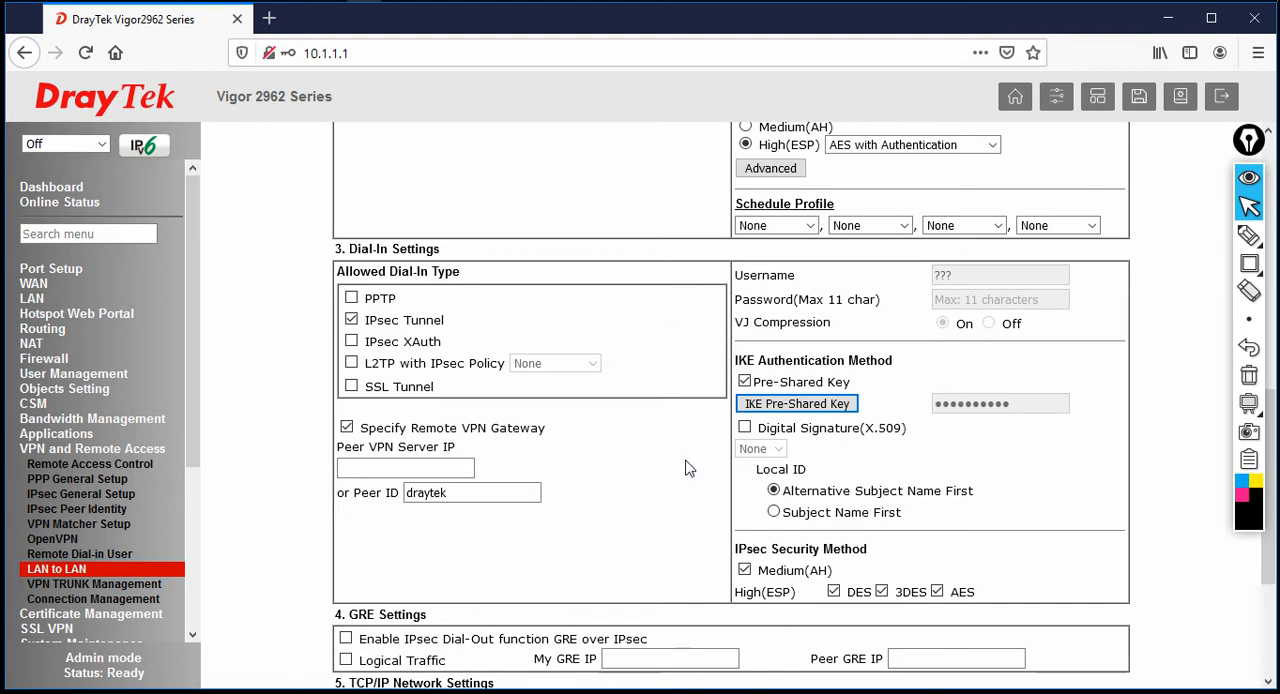
# Examine the Local Network IP in the profile's TCP/IP network settings
pyautogui.scroll(-4, 672, 533)
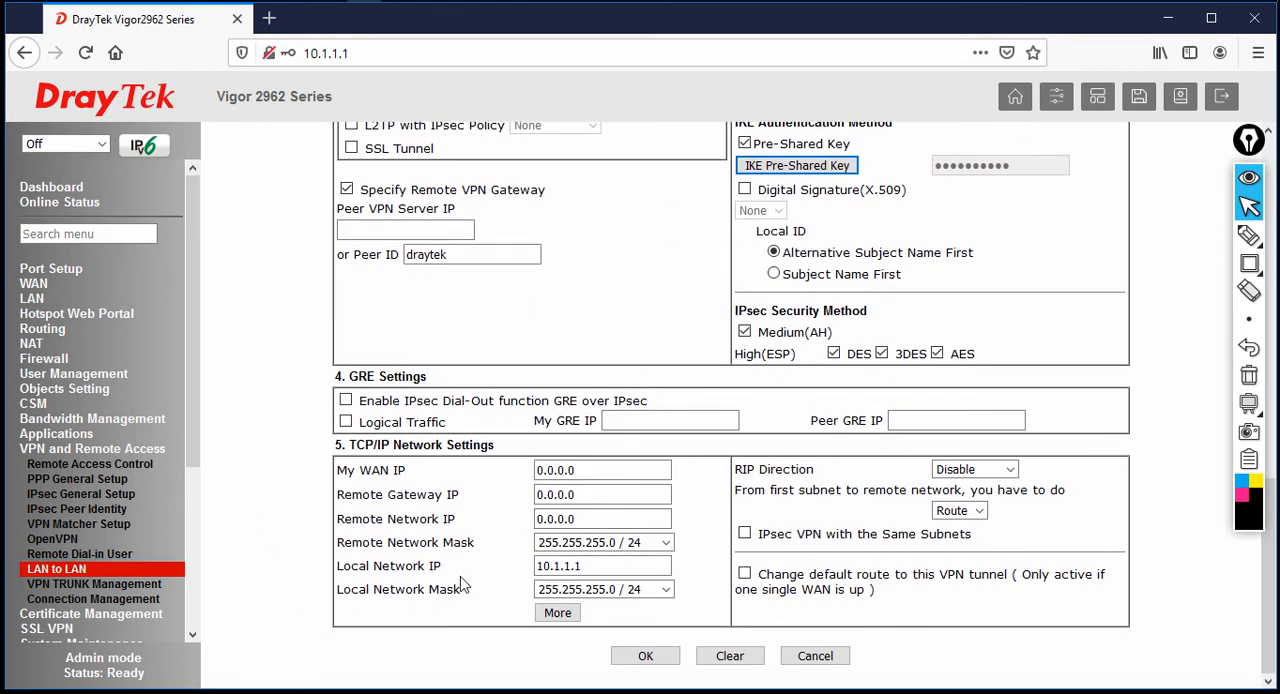
pyautogui.moveTo(458, 568); pyautogui.dragTo(339, 566)
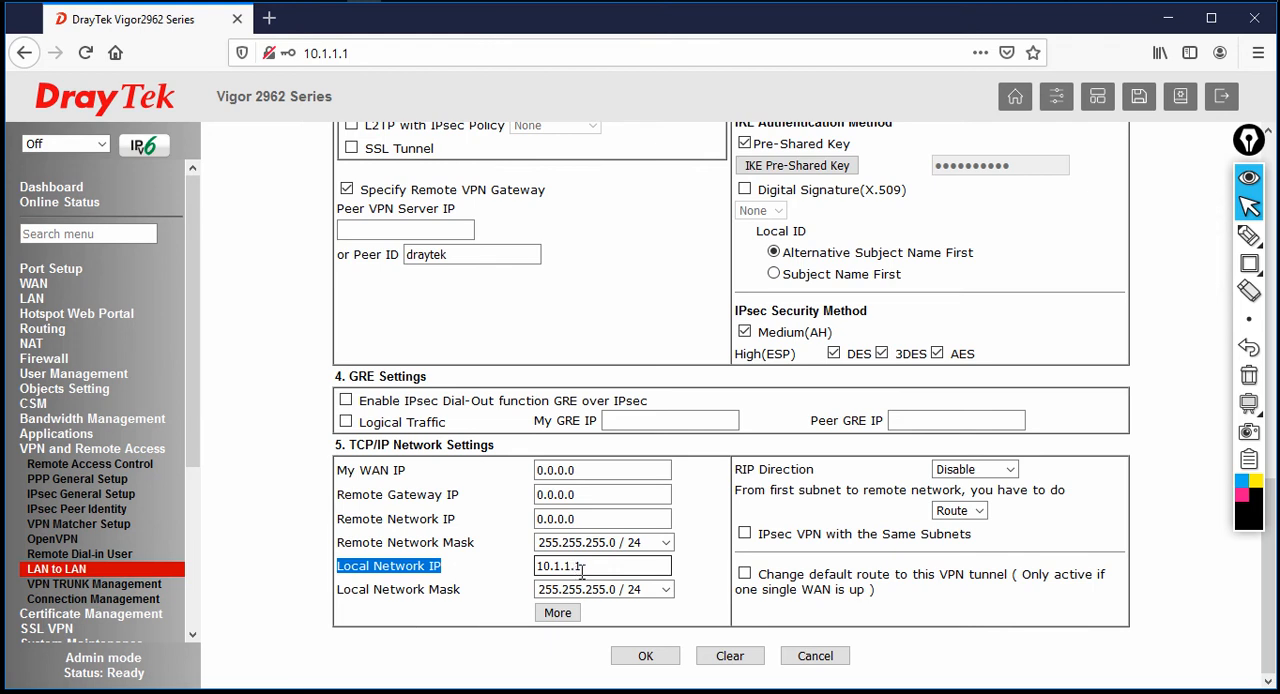
pyautogui.moveTo(586, 566); pyautogui.dragTo(504, 568)
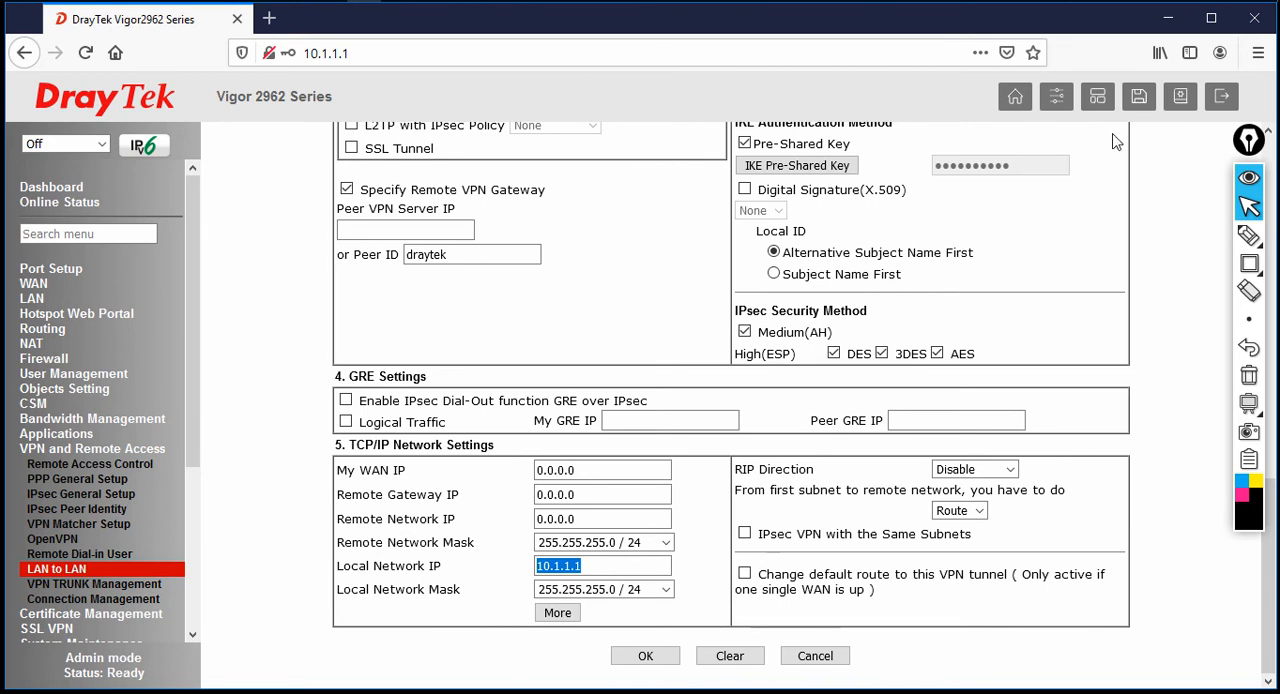
# Over a blank Notepad window, handwrite the subnets 192.168.10.0/24, 192.168.20.0/24 and 192.168.30.0/24, circle them and label the group HQ
pyautogui.click(1252, 206)
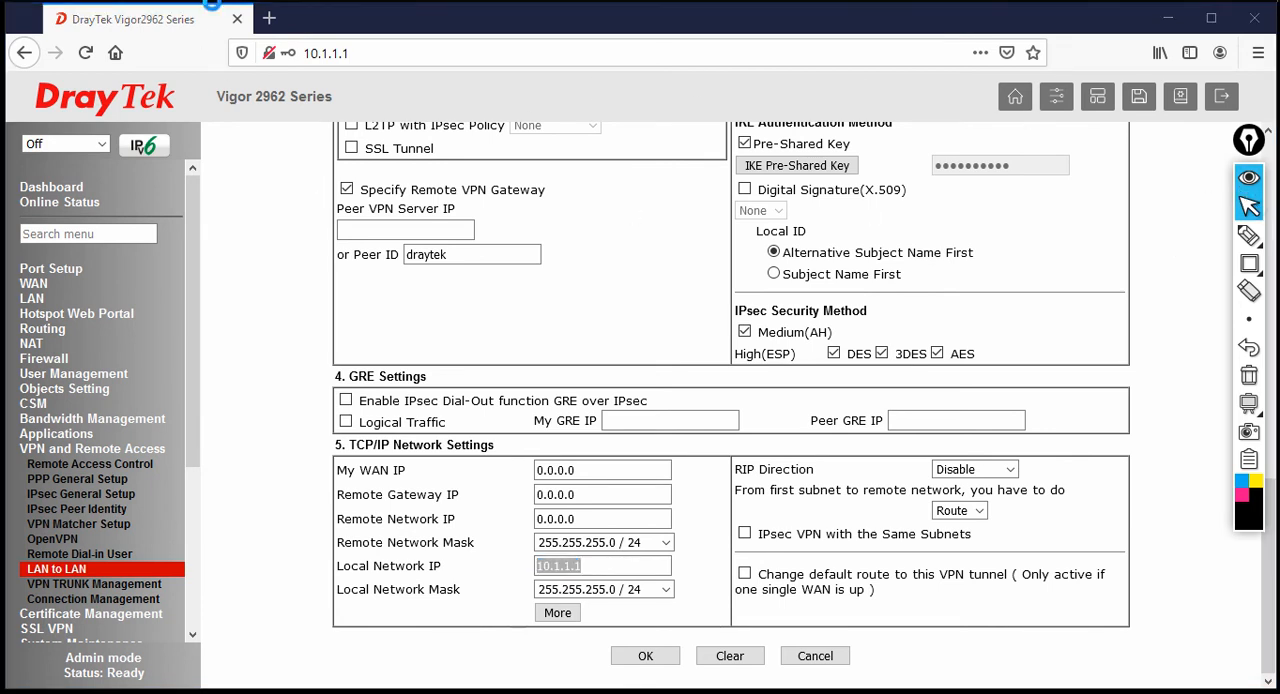
pyautogui.click(1253, 244)
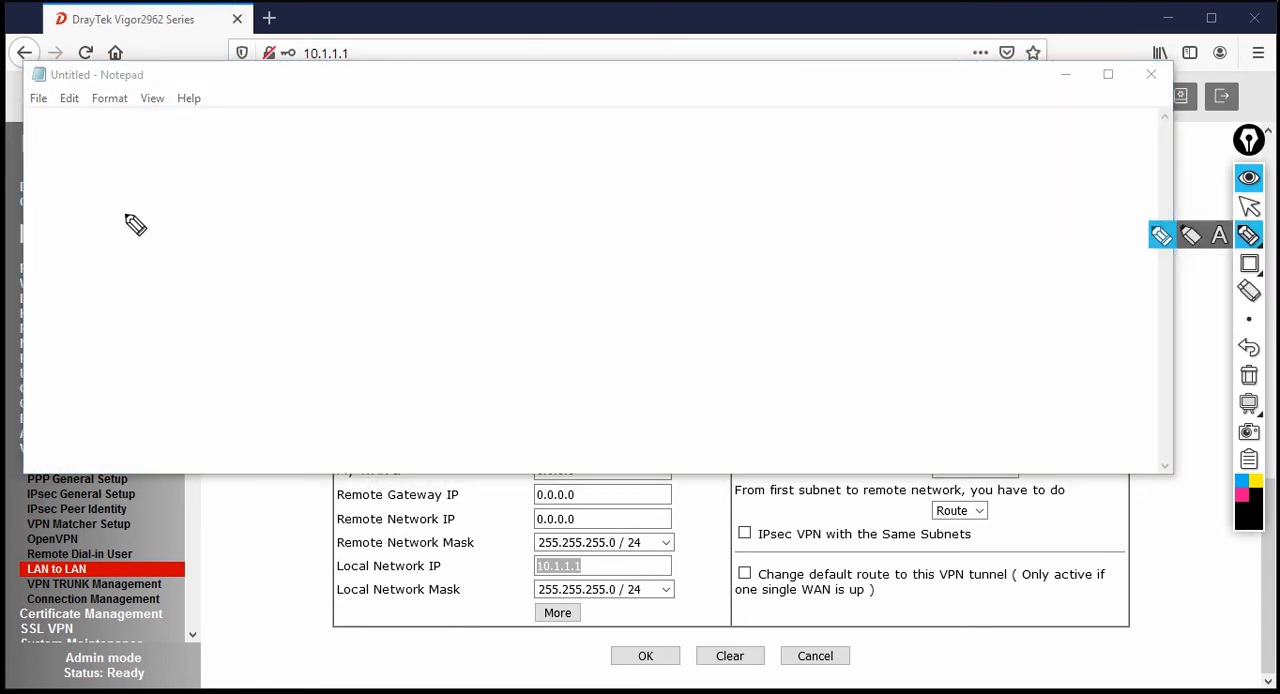
pyautogui.moveTo(137, 205)
pyautogui.mouseDown()
pyautogui.moveTo(143, 222)
pyautogui.moveTo(215, 210)
pyautogui.moveTo(220, 189)
pyautogui.moveTo(284, 178)
pyautogui.mouseUp()
pyautogui.moveTo(288, 156); pyautogui.dragTo(298, 170)
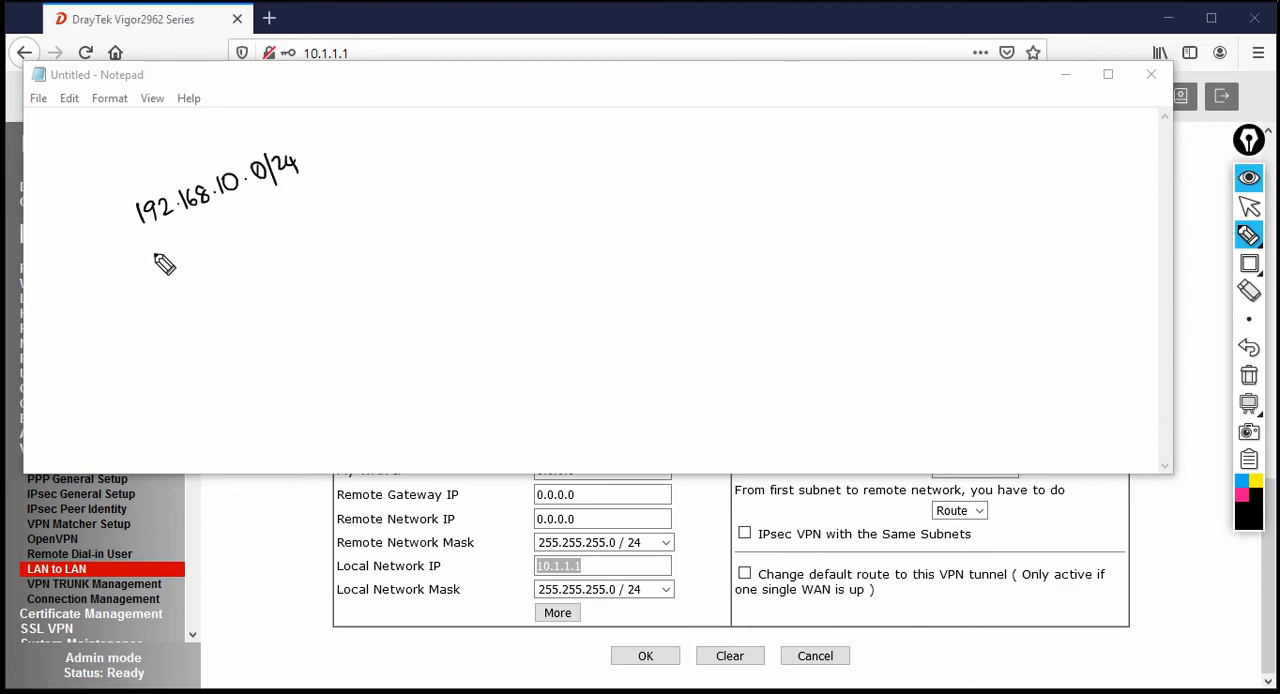
pyautogui.moveTo(162, 255); pyautogui.dragTo(331, 197)
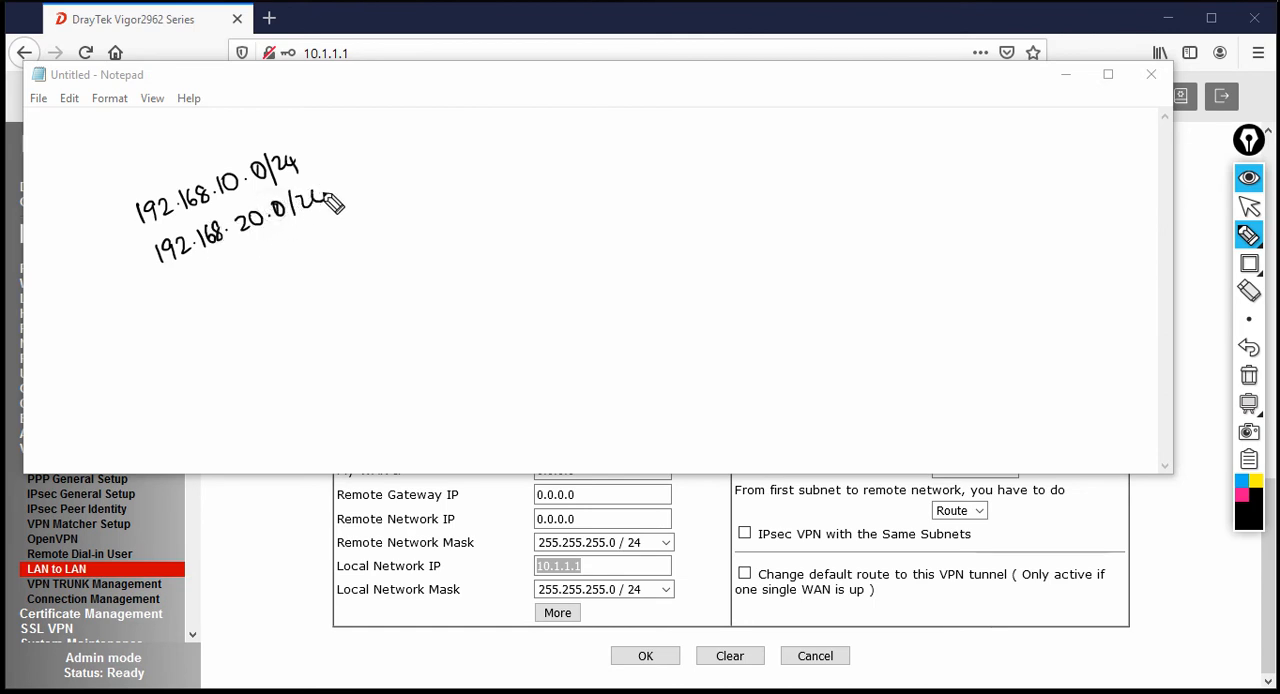
pyautogui.moveTo(230, 178); pyautogui.dragTo(274, 220)
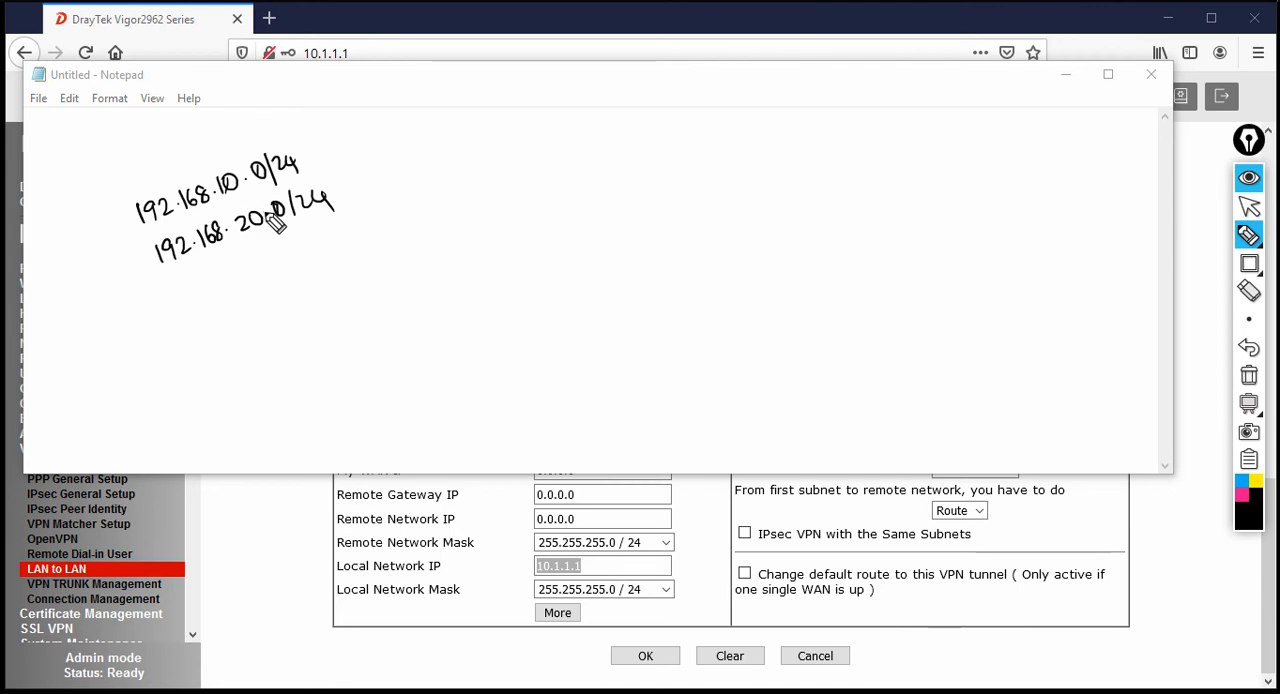
pyautogui.moveTo(189, 297); pyautogui.dragTo(352, 242)
pyautogui.moveTo(340, 138)
pyautogui.mouseDown()
pyautogui.moveTo(290, 127)
pyautogui.moveTo(138, 226)
pyautogui.moveTo(338, 308)
pyautogui.moveTo(335, 135)
pyautogui.mouseUp()
pyautogui.moveTo(286, 337)
pyautogui.mouseDown()
pyautogui.moveTo(285, 355)
pyautogui.moveTo(298, 345)
pyautogui.mouseUp()
pyautogui.moveTo(298, 336)
pyautogui.mouseDown()
pyautogui.moveTo(297, 354)
pyautogui.moveTo(324, 360)
pyautogui.mouseUp()
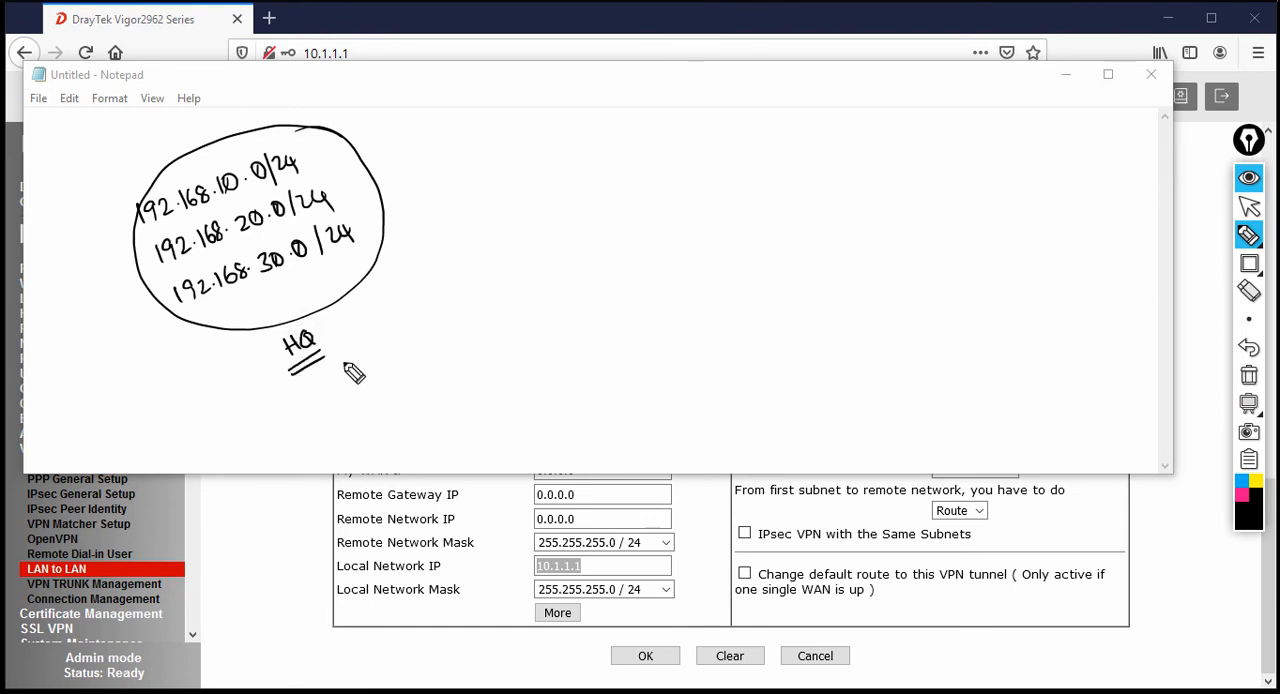
# Beside the HQ group, handwrite 192.168.40.0/24, 192.168.50.0/24 and 192.168.60.0/24, circle them and label the group BR
pyautogui.moveTo(631, 168)
pyautogui.mouseDown()
pyautogui.moveTo(627, 194)
pyautogui.moveTo(640, 193)
pyautogui.mouseUp()
pyautogui.moveTo(664, 168)
pyautogui.mouseDown()
pyautogui.moveTo(663, 180)
pyautogui.moveTo(729, 157)
pyautogui.moveTo(738, 168)
pyautogui.moveTo(740, 146)
pyautogui.moveTo(766, 134)
pyautogui.moveTo(789, 153)
pyautogui.moveTo(808, 128)
pyautogui.mouseUp()
pyautogui.moveTo(636, 218)
pyautogui.mouseDown()
pyautogui.moveTo(640, 234)
pyautogui.moveTo(742, 200)
pyautogui.mouseUp()
pyautogui.moveTo(751, 193)
pyautogui.mouseDown()
pyautogui.moveTo(824, 170)
pyautogui.moveTo(802, 190)
pyautogui.mouseUp()
pyautogui.moveTo(659, 250)
pyautogui.mouseDown()
pyautogui.moveTo(805, 227)
pyautogui.moveTo(820, 194)
pyautogui.moveTo(863, 177)
pyautogui.mouseUp()
pyautogui.moveTo(828, 100)
pyautogui.mouseDown()
pyautogui.moveTo(669, 126)
pyautogui.moveTo(877, 197)
pyautogui.moveTo(745, 85)
pyautogui.mouseUp()
pyautogui.moveTo(768, 262)
pyautogui.mouseDown()
pyautogui.moveTo(789, 308)
pyautogui.moveTo(794, 280)
pyautogui.moveTo(804, 289)
pyautogui.mouseUp()
pyautogui.moveTo(780, 307); pyautogui.dragTo(817, 295)
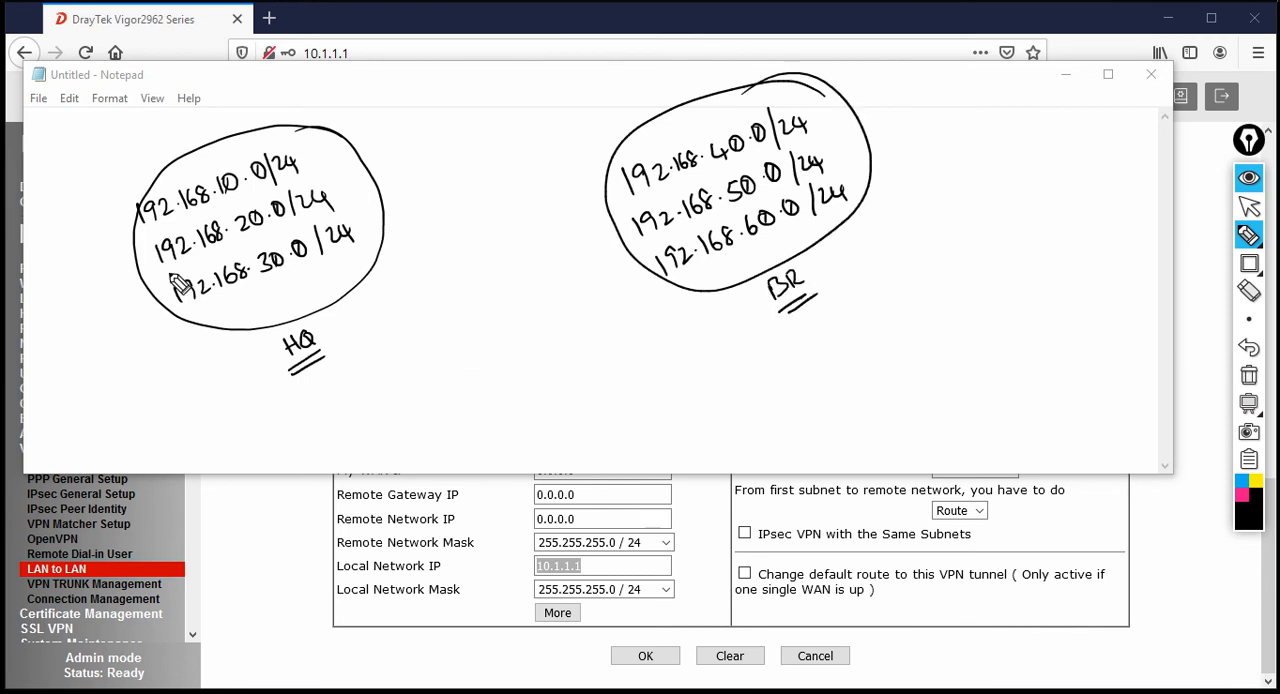
# Box the 192.168.10.0/24 subnet in the HQ group and draw an arrow from it to the BR group
pyautogui.moveTo(126, 203)
pyautogui.mouseDown()
pyautogui.moveTo(300, 160)
pyautogui.moveTo(180, 228)
pyautogui.moveTo(138, 233)
pyautogui.mouseUp()
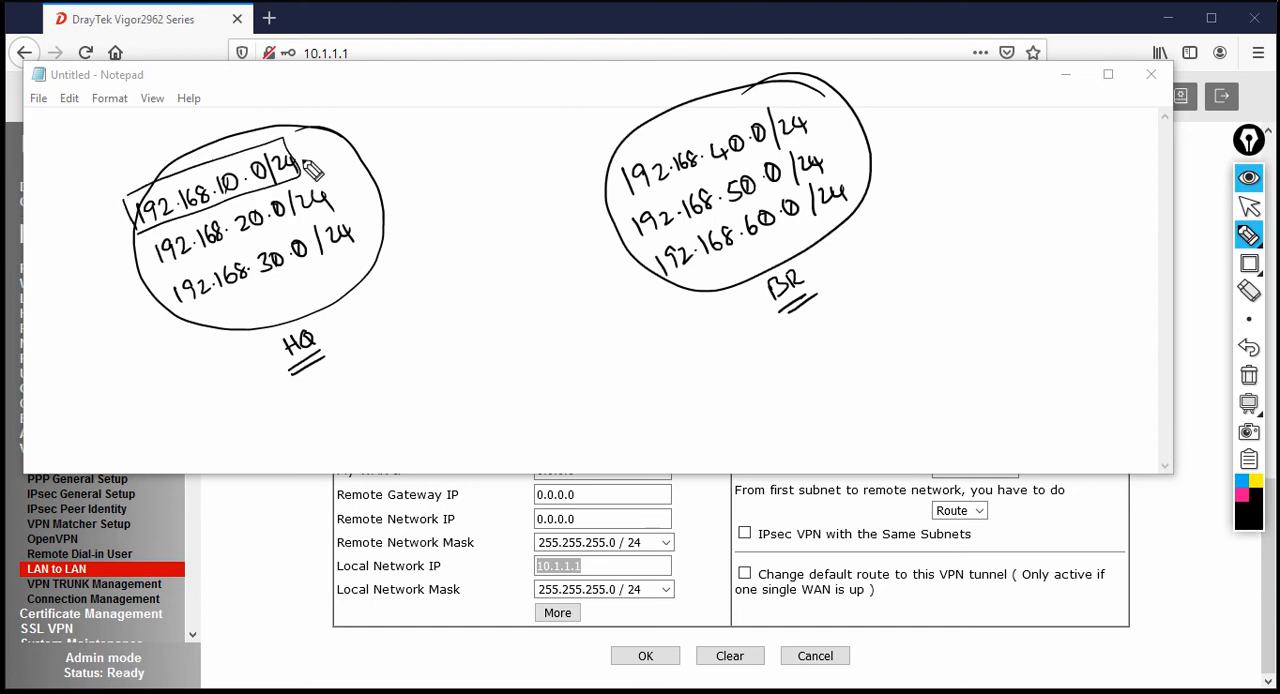
pyautogui.moveTo(303, 158); pyautogui.dragTo(574, 164)
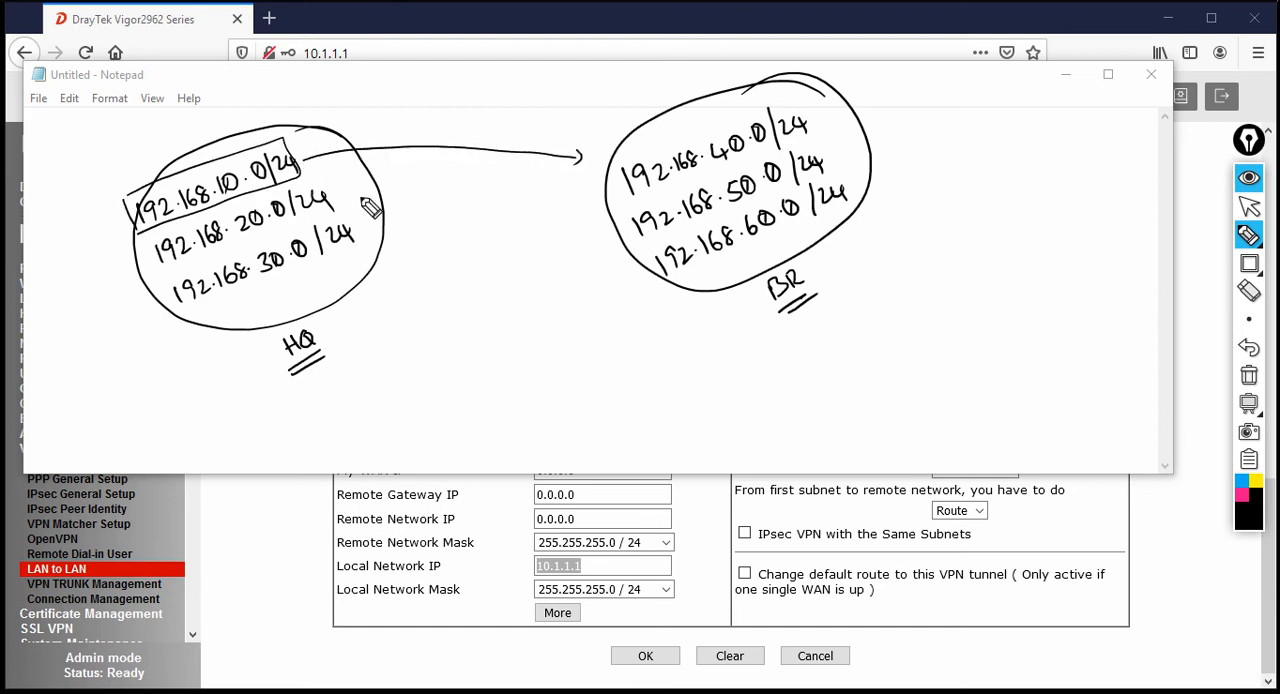
# Box the 192.168.20.0/24 and 192.168.30.0/24 subnets in the HQ group and draw lines from all three HQ subnets to the BR group
pyautogui.moveTo(308, 176)
pyautogui.mouseDown()
pyautogui.moveTo(586, 201)
pyautogui.moveTo(374, 189)
pyautogui.moveTo(610, 244)
pyautogui.mouseUp()
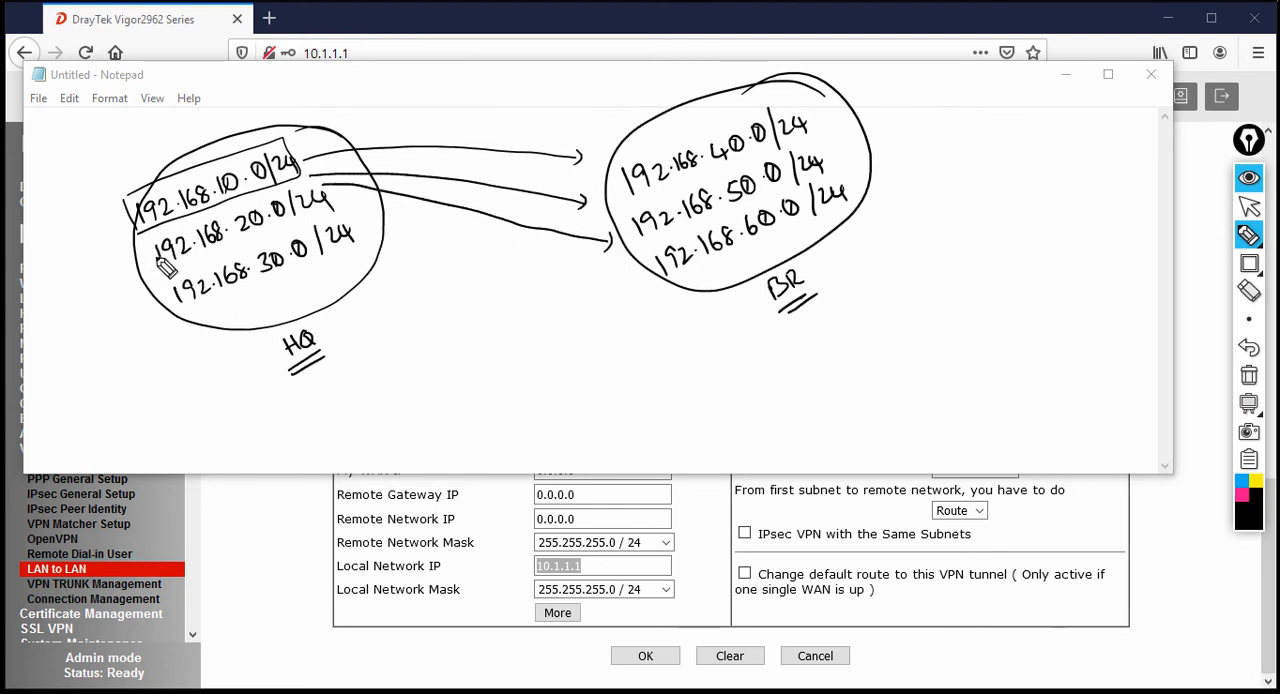
pyautogui.moveTo(146, 266)
pyautogui.mouseDown()
pyautogui.moveTo(215, 222)
pyautogui.moveTo(340, 195)
pyautogui.moveTo(172, 278)
pyautogui.mouseUp()
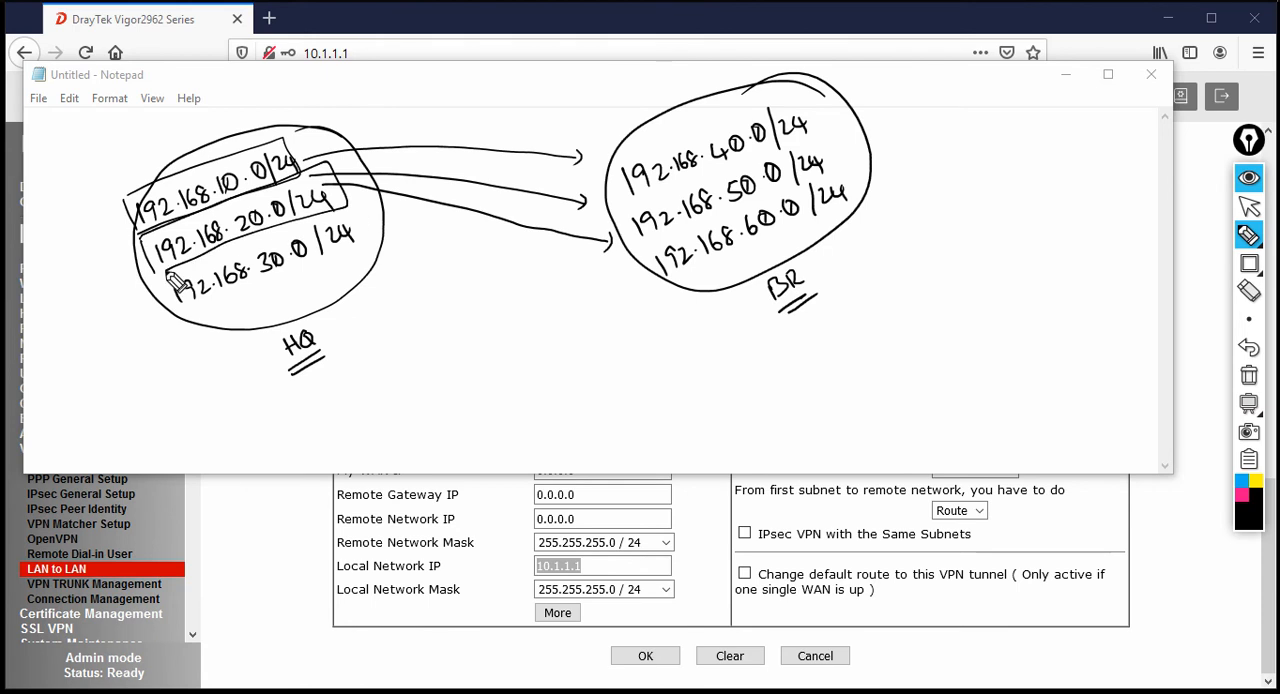
pyautogui.moveTo(330, 172)
pyautogui.mouseDown()
pyautogui.moveTo(525, 152)
pyautogui.moveTo(440, 195)
pyautogui.moveTo(582, 200)
pyautogui.mouseUp()
pyautogui.moveTo(383, 209); pyautogui.dragTo(610, 240)
pyautogui.moveTo(170, 302)
pyautogui.mouseDown()
pyautogui.moveTo(350, 228)
pyautogui.moveTo(180, 322)
pyautogui.mouseUp()
pyautogui.moveTo(358, 232); pyautogui.dragTo(540, 175)
pyautogui.moveTo(410, 245)
pyautogui.mouseDown()
pyautogui.moveTo(534, 202)
pyautogui.moveTo(594, 232)
pyautogui.mouseUp()
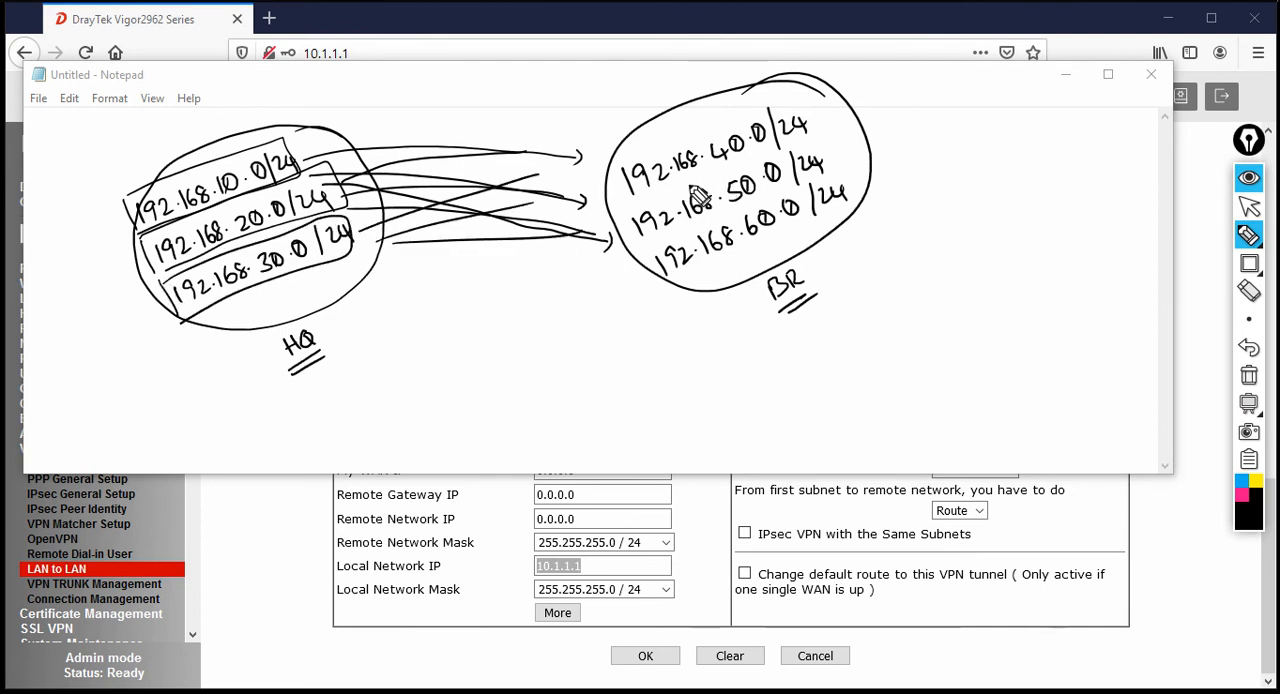
# Circle the 192.168.40.0/24 subnet in the BR group and draw lines from it back to the HQ subnets
pyautogui.moveTo(752, 130)
pyautogui.mouseDown()
pyautogui.moveTo(795, 100)
pyautogui.moveTo(622, 178)
pyautogui.moveTo(800, 150)
pyautogui.moveTo(808, 108)
pyautogui.mouseUp()
pyautogui.moveTo(622, 170); pyautogui.dragTo(380, 166)
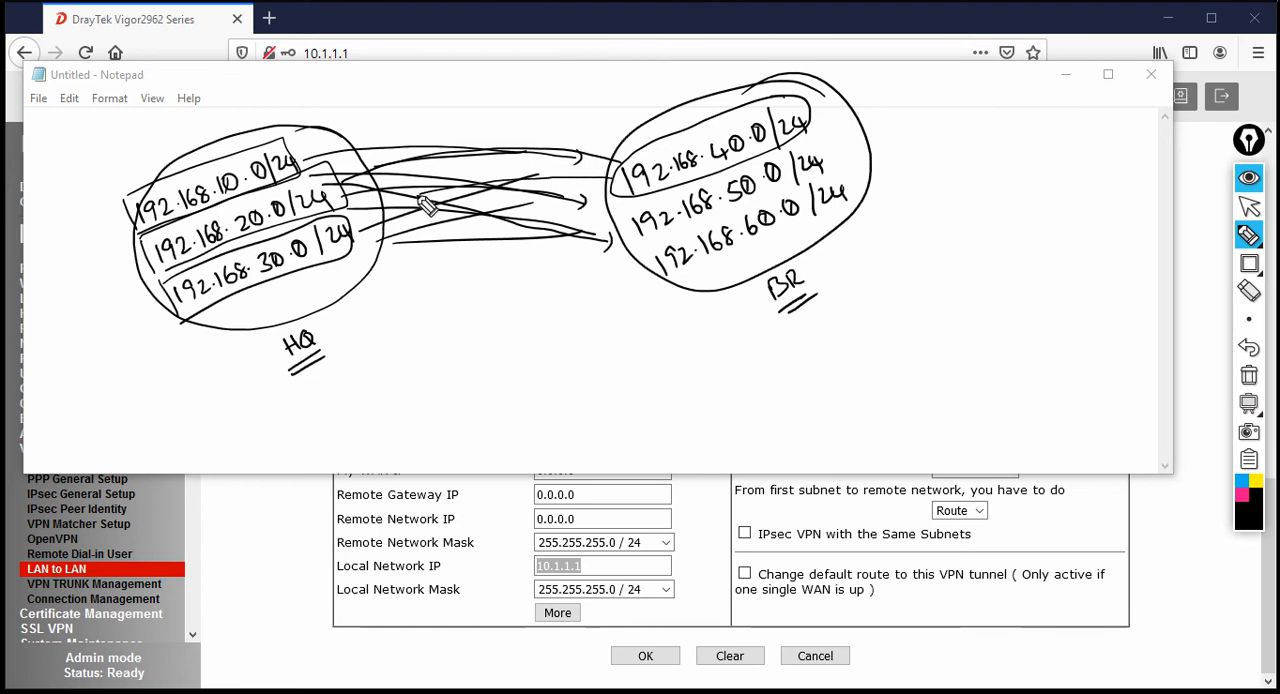
pyautogui.moveTo(608, 194); pyautogui.dragTo(418, 246)
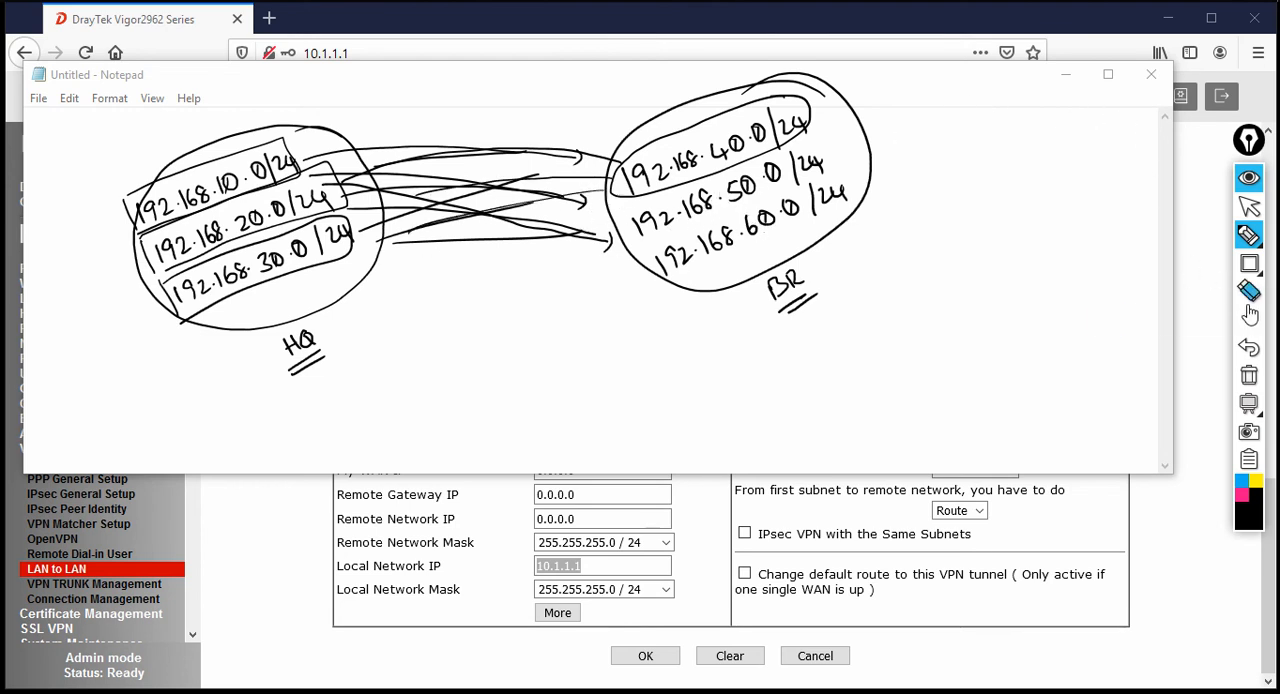
# Erase all the handwritten annotations, return to the normal pointer and close the blank Notepad window
pyautogui.click(1249, 375)
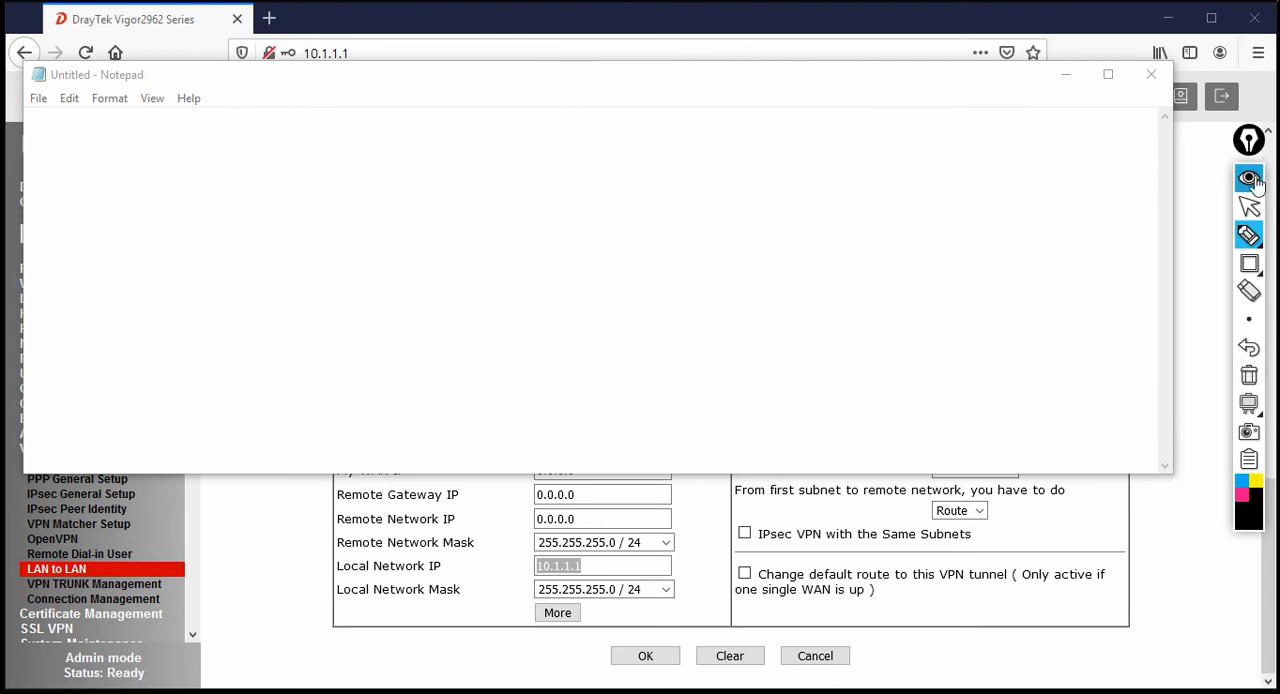
pyautogui.click(1249, 206)
pyautogui.click(1151, 74)
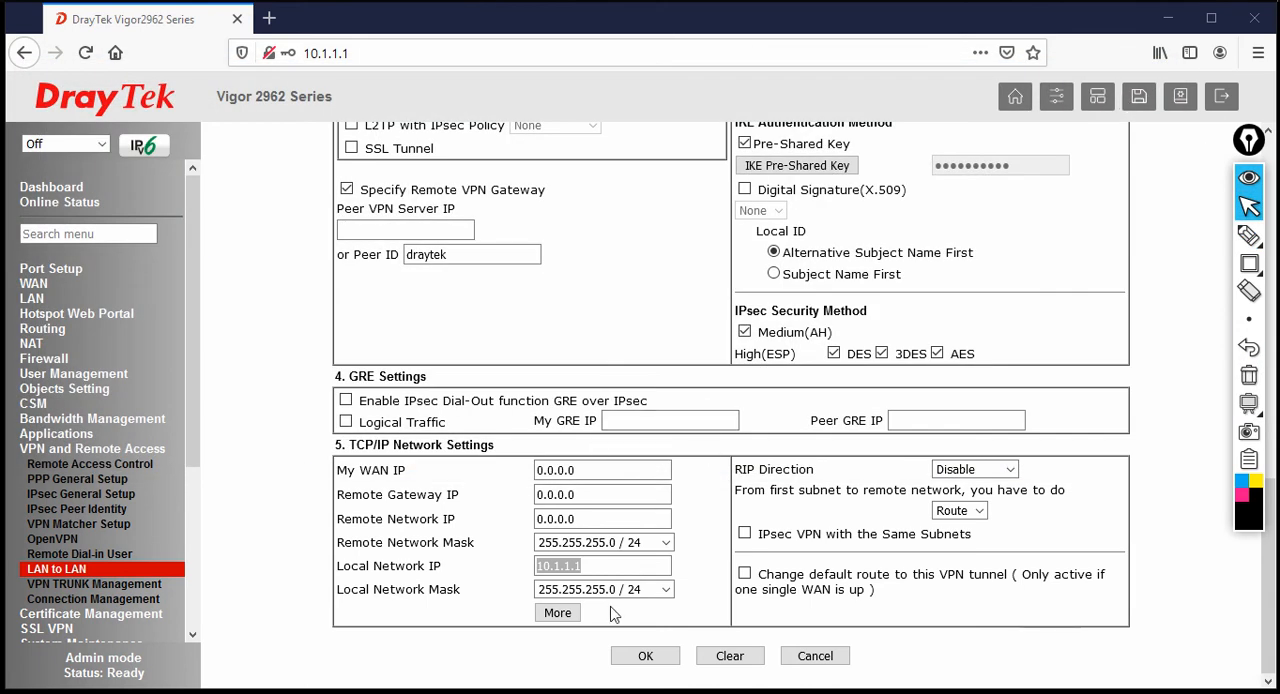
# Set the profile's Local Network IP to 192.168.10.1 and its Remote Network IP to 192.168.40.1
pyautogui.click(622, 567)
pyautogui.hotkey('shift', 'Home')
pyautogui.write('1')
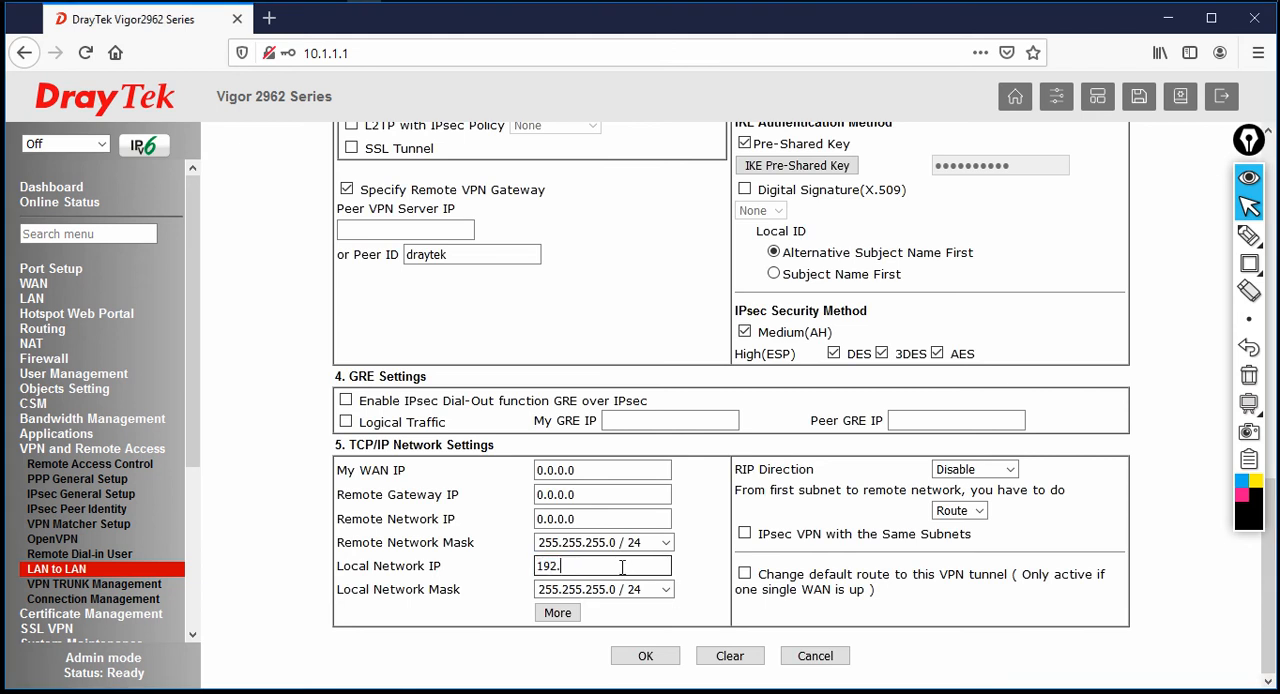
pyautogui.write('92.168.10.1')
pyautogui.click(617, 518)
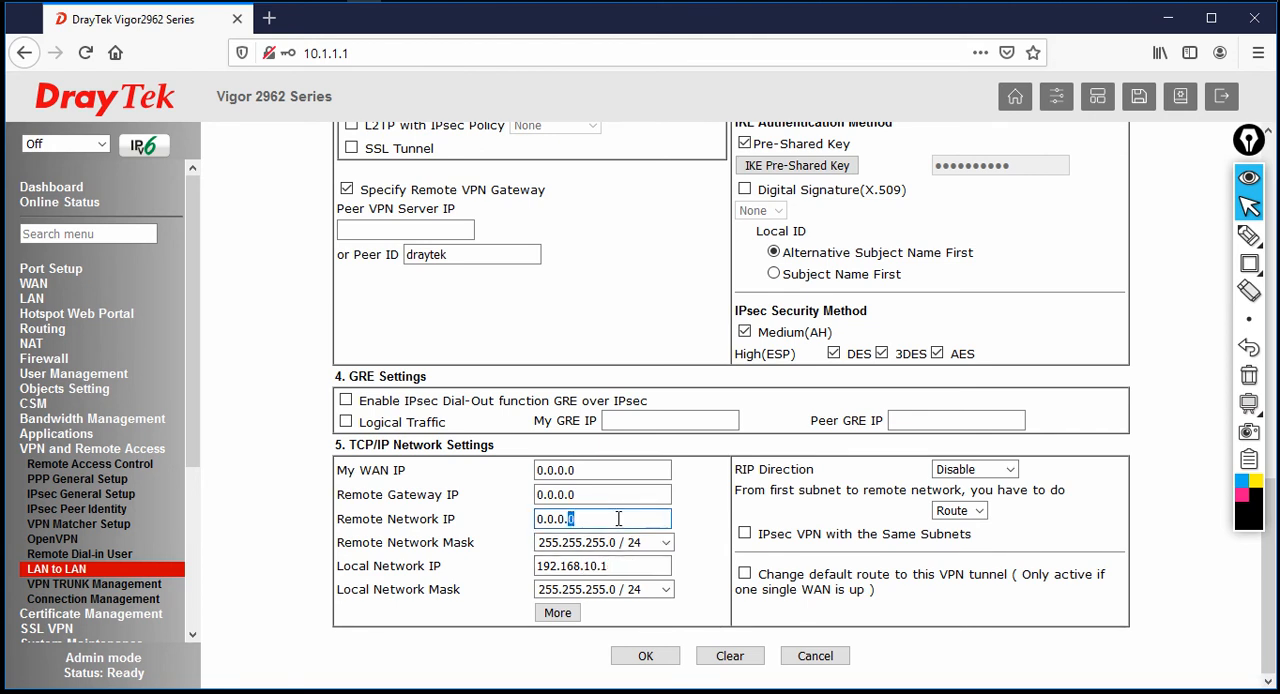
pyautogui.doubleClick(617, 517)
pyautogui.write('192.168.40.1')
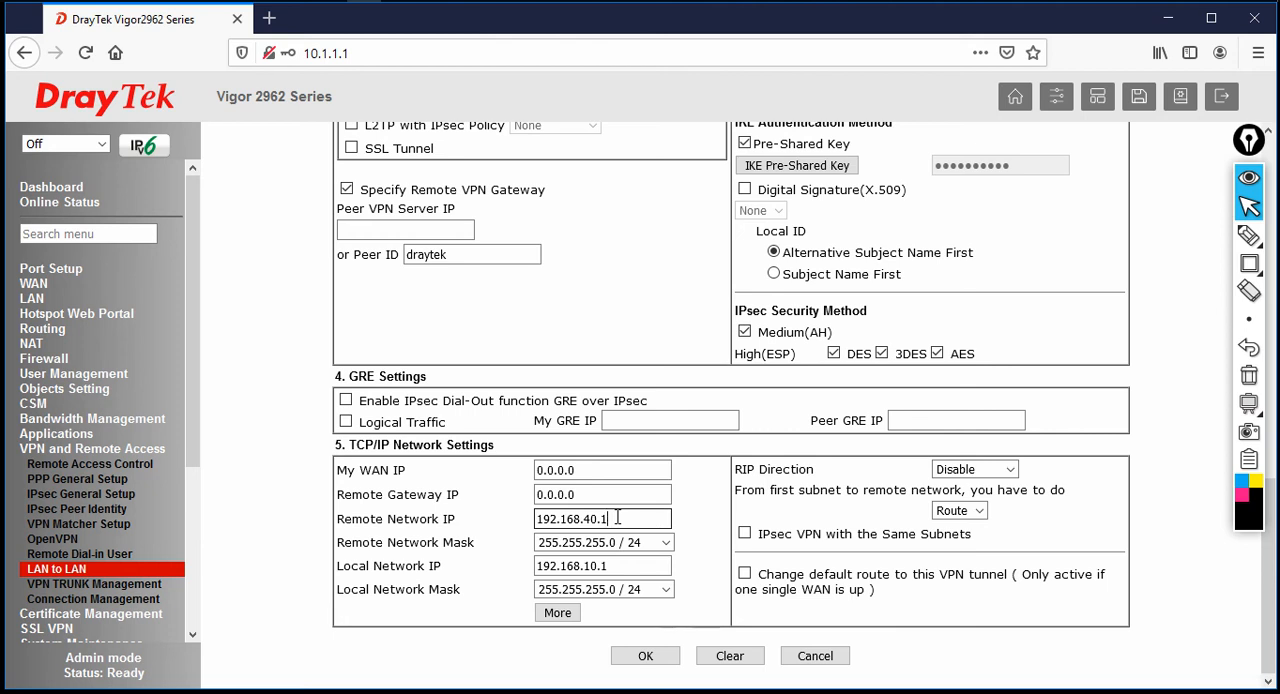
# Add 192.168.50.1 with netmask 255.255.255.0 / 24 to the profile's additional remote networks
pyautogui.click(558, 613)
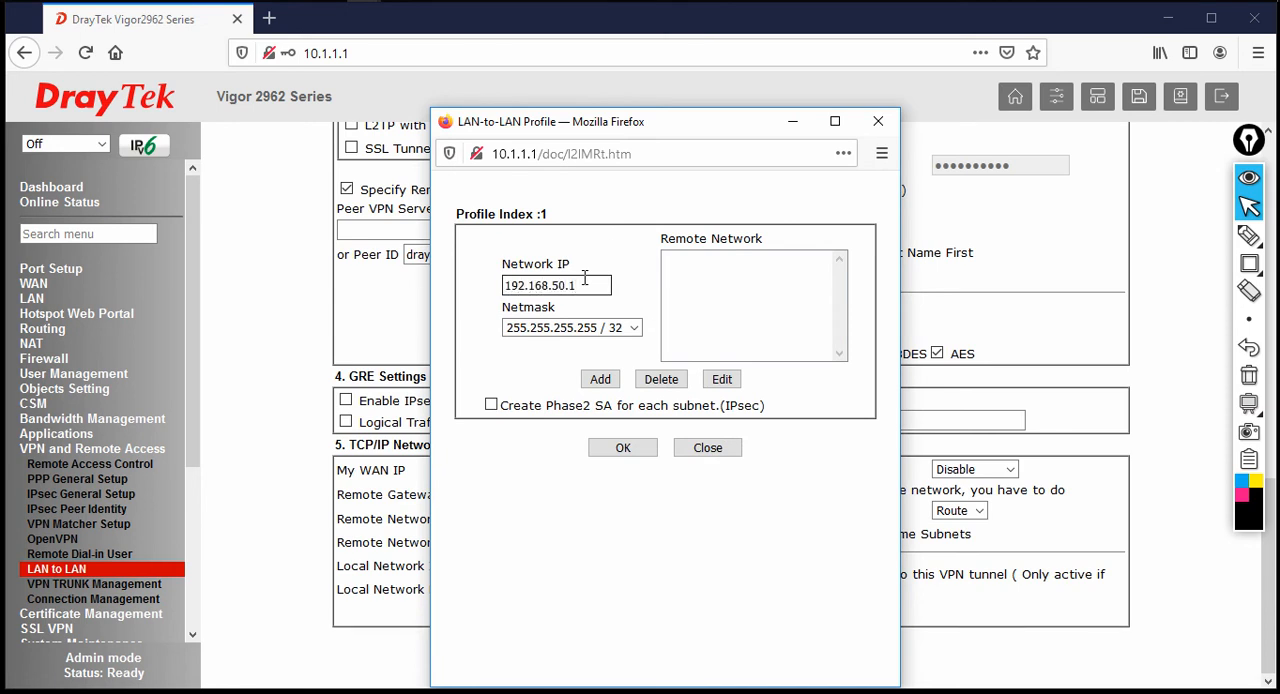
pyautogui.click(592, 328)
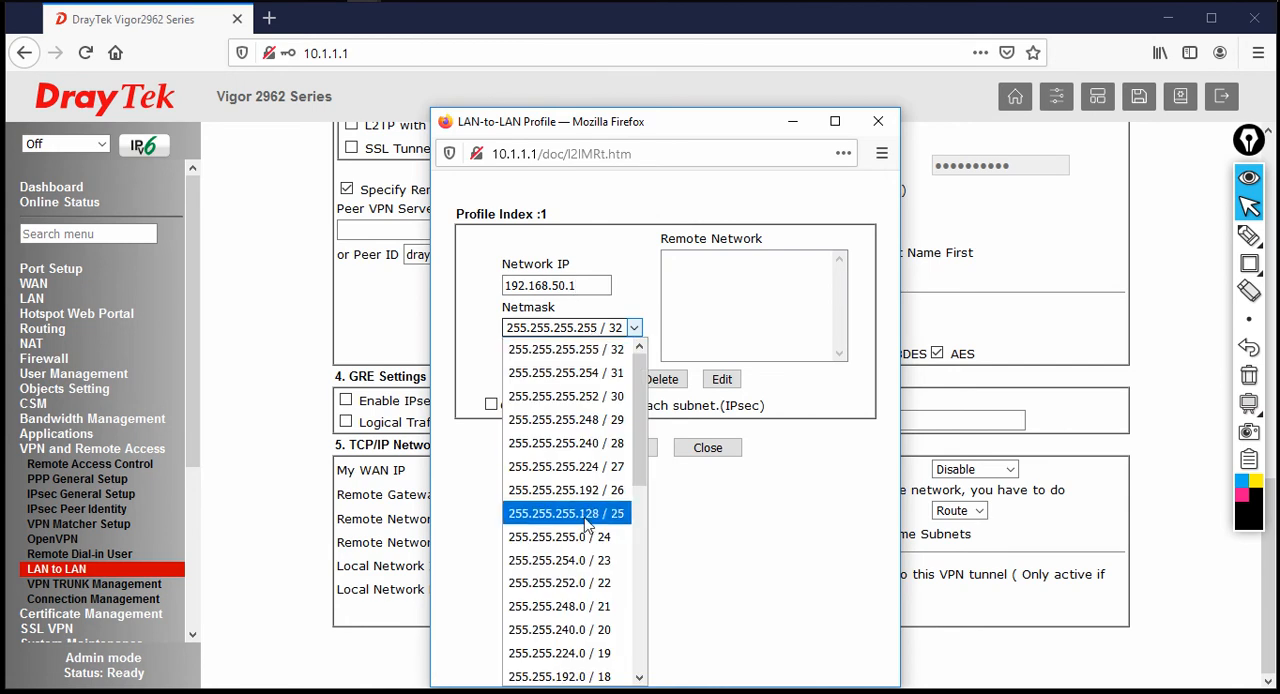
pyautogui.click(590, 537)
pyautogui.click(606, 381)
# Add remote network 192.168.60.1 with netmask 255.255.255.0 / 24, and save the additional remote networks
pyautogui.click(593, 288)
pyautogui.write('192.1')
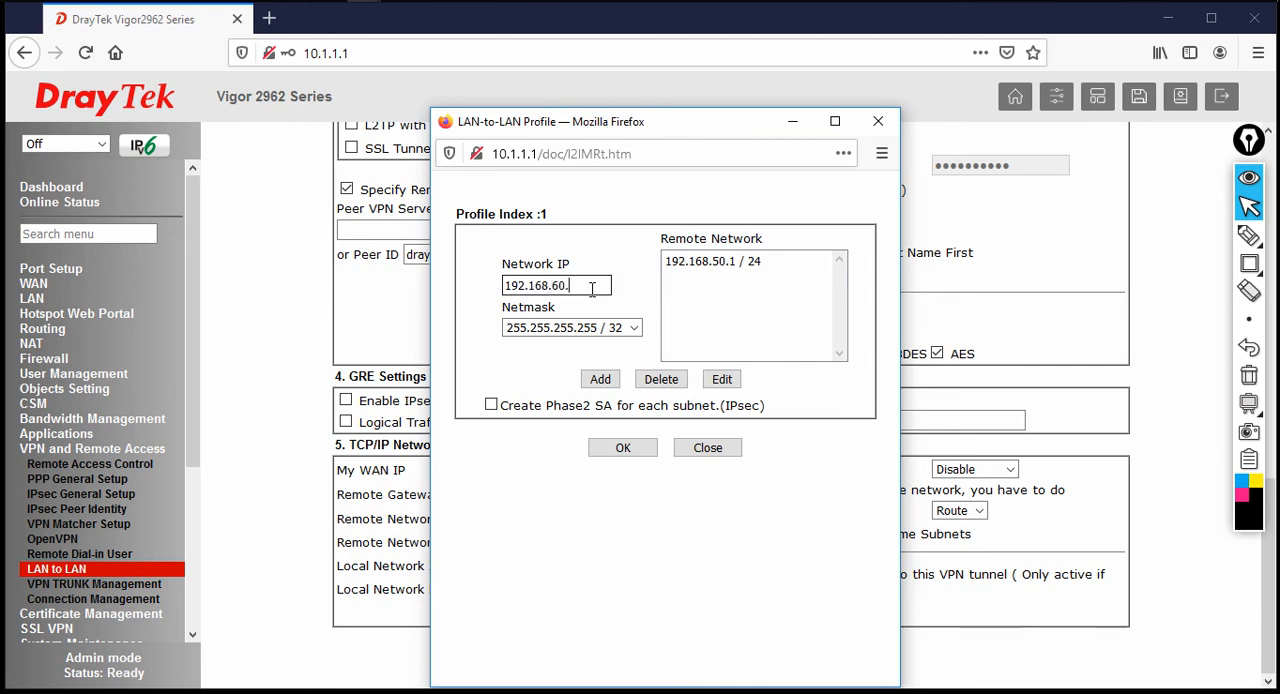
pyautogui.click(590, 327)
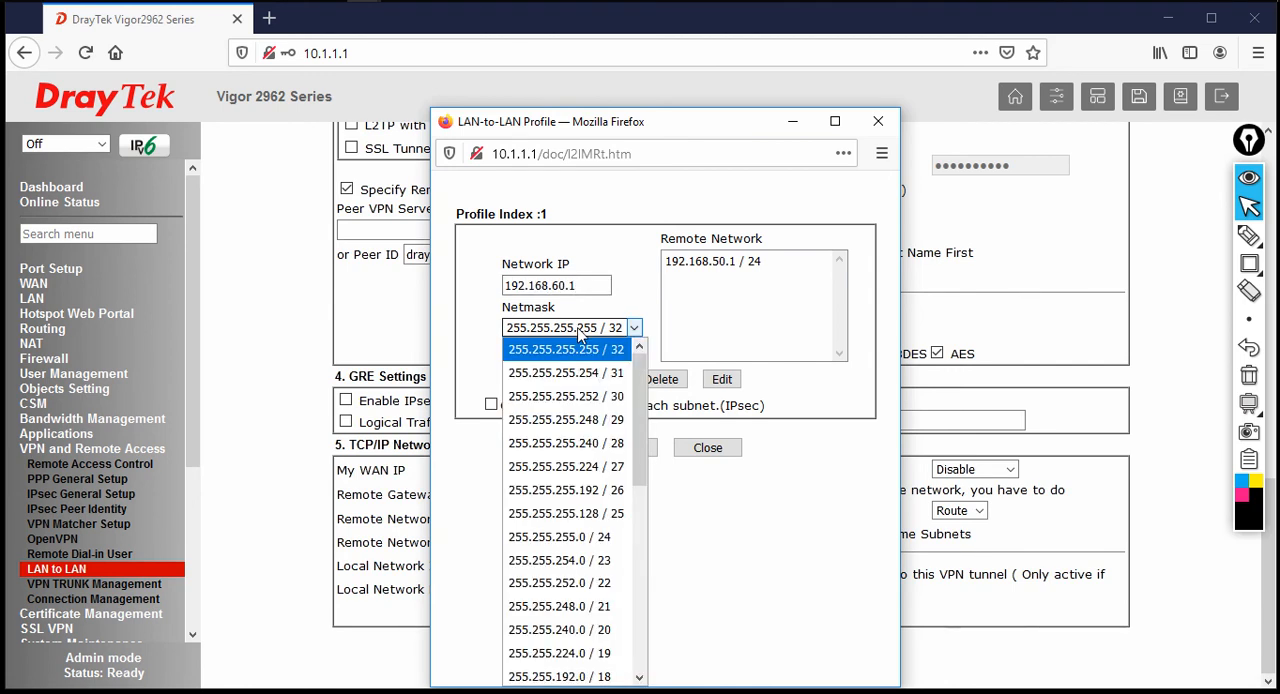
pyautogui.click(567, 536)
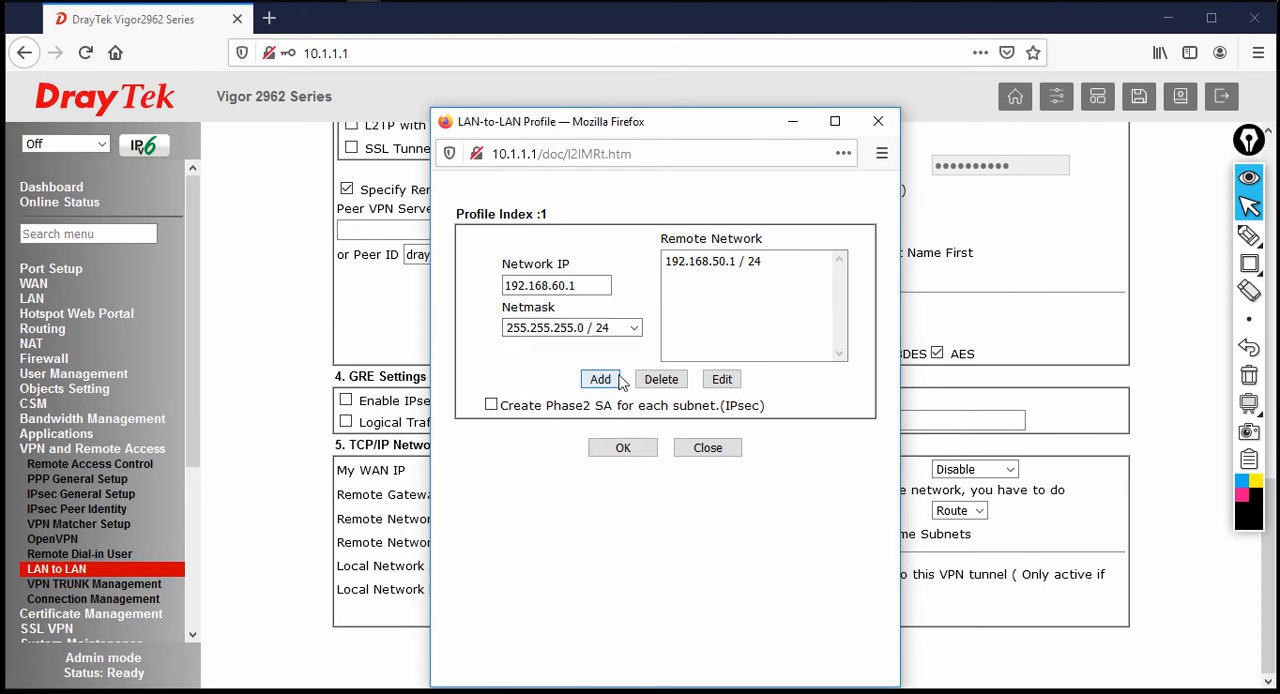
pyautogui.click(618, 384)
pyautogui.click(630, 455)
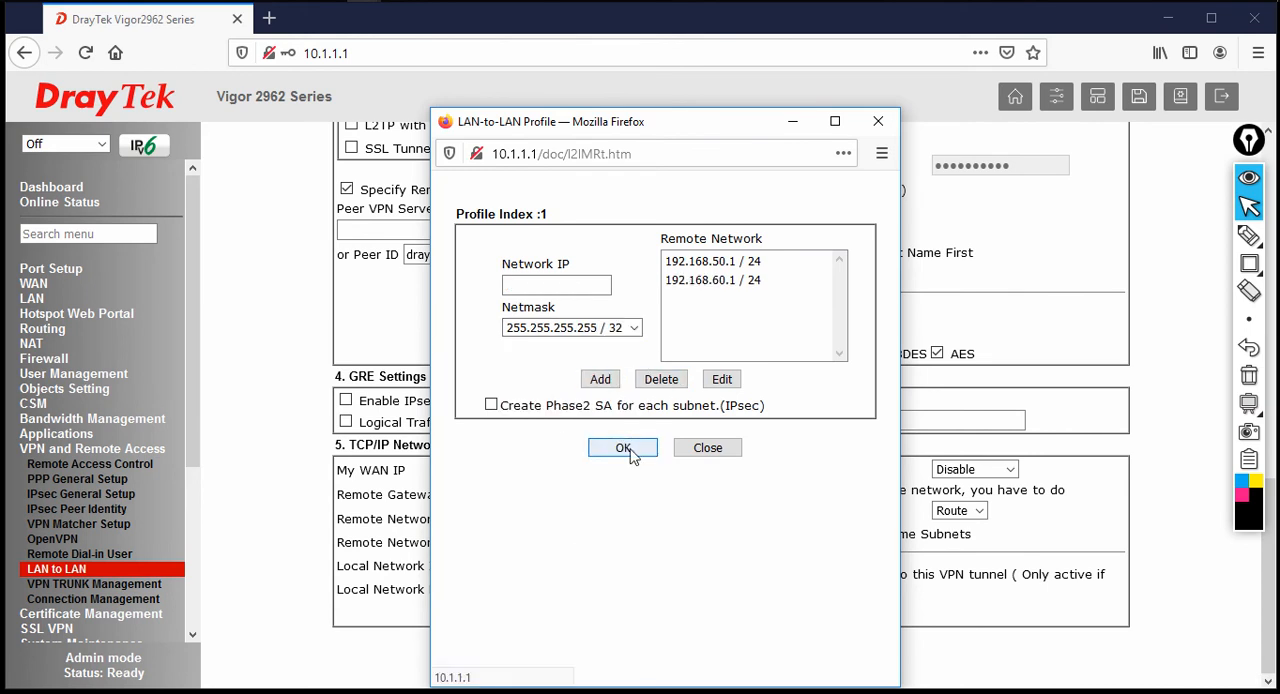
pyautogui.click(687, 453)
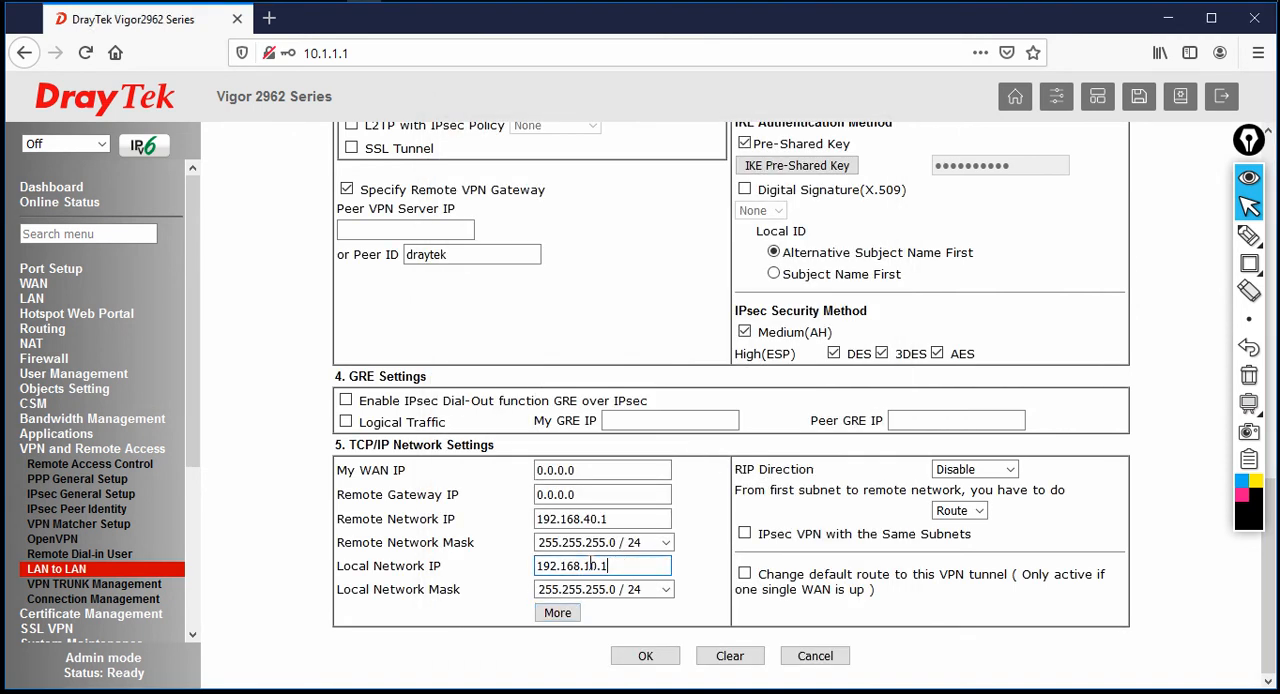
# Save the branch LAN-to-LAN profile and the profile list, and log out of the HQ router
pyautogui.moveTo(630, 566); pyautogui.dragTo(510, 556)
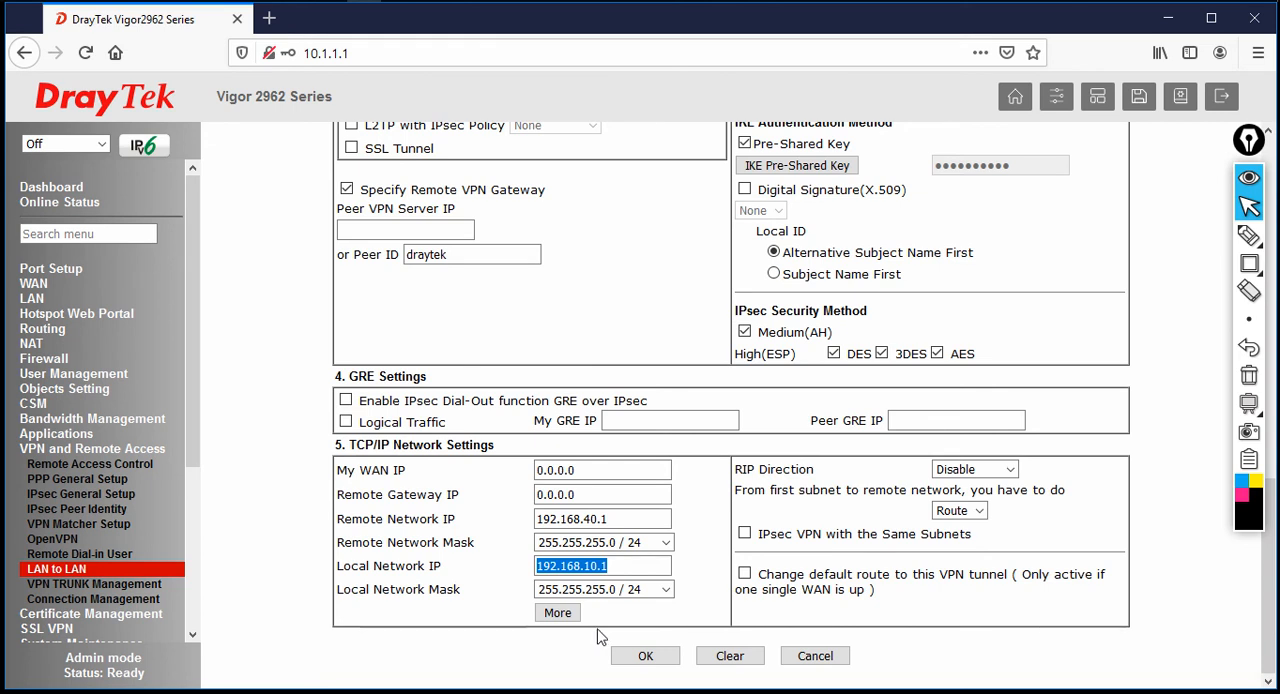
pyautogui.click(643, 657)
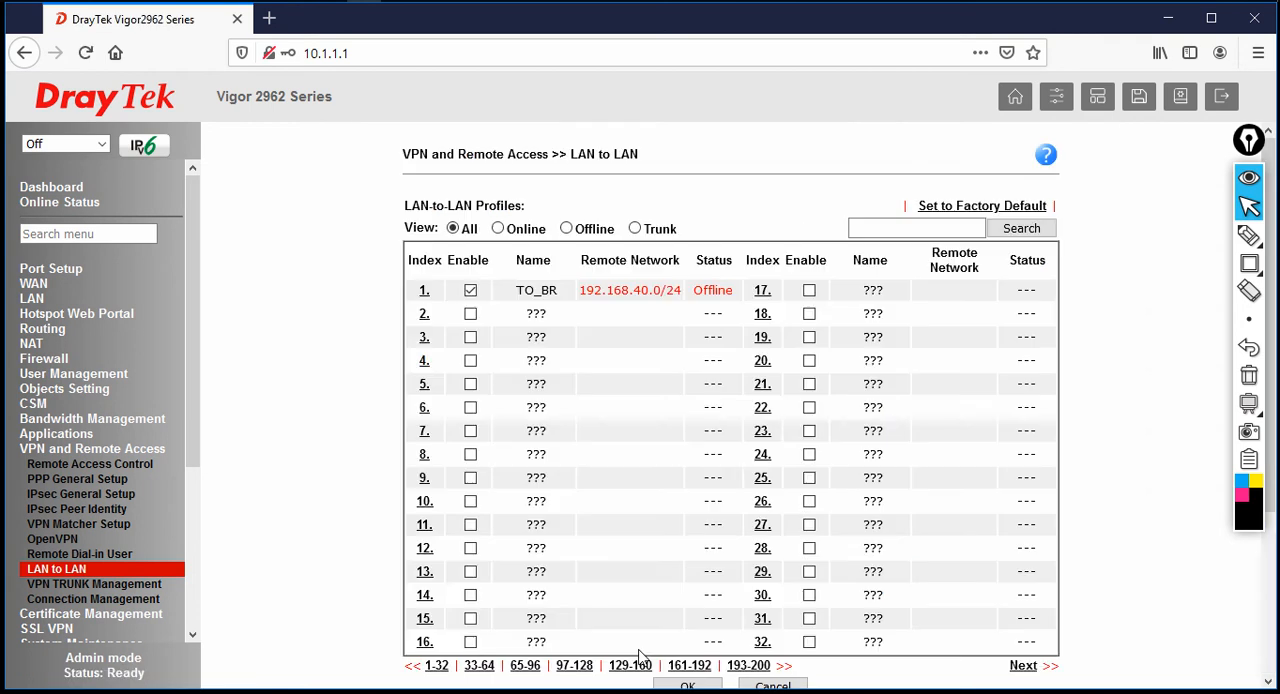
pyautogui.scroll(-4, 857, 655)
pyautogui.click(700, 497)
pyautogui.click(1222, 96)
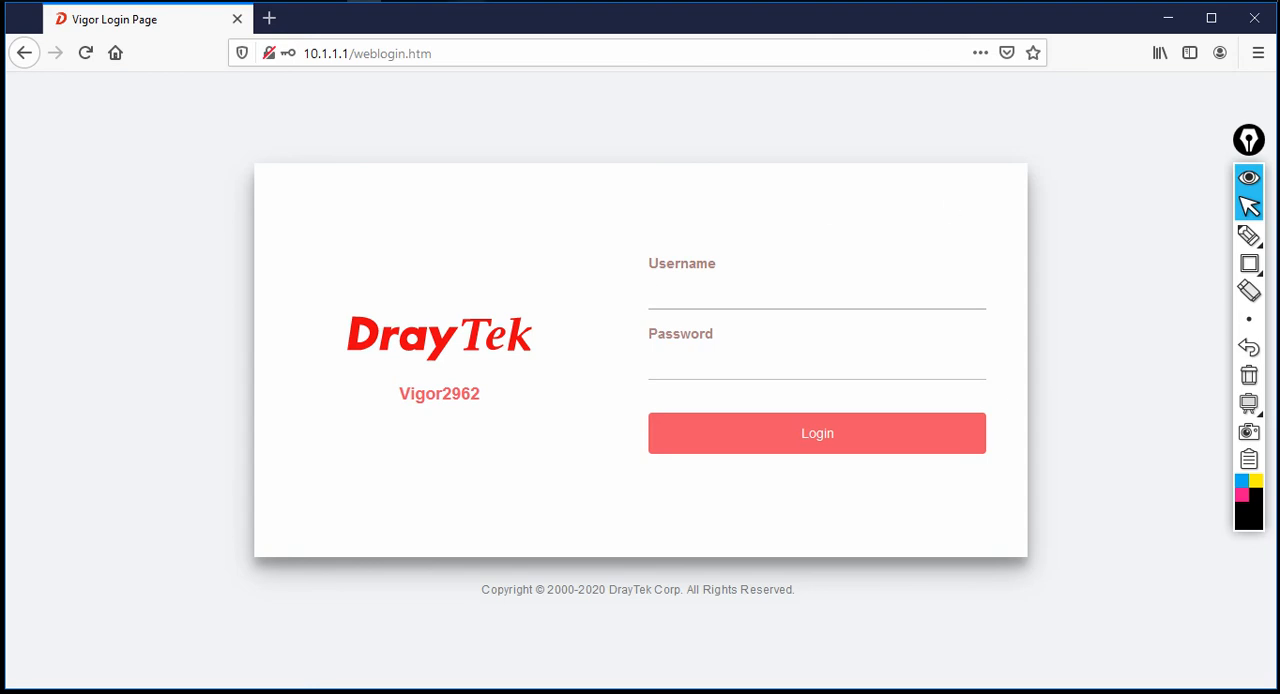
# Switch to Command Prompt, ping the branch router at 10.2.2.2 and close the window
pyautogui.click(329, 1)
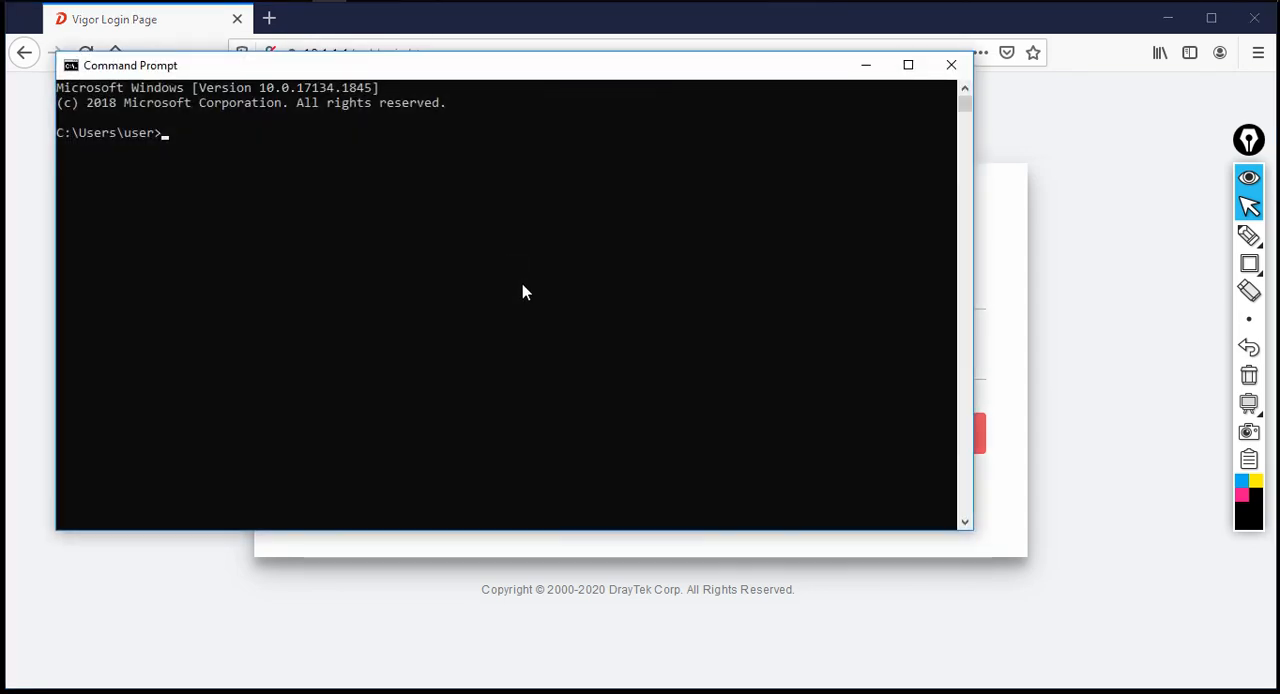
pyautogui.write('ping 10.2.2.2')
pyautogui.press('Return')
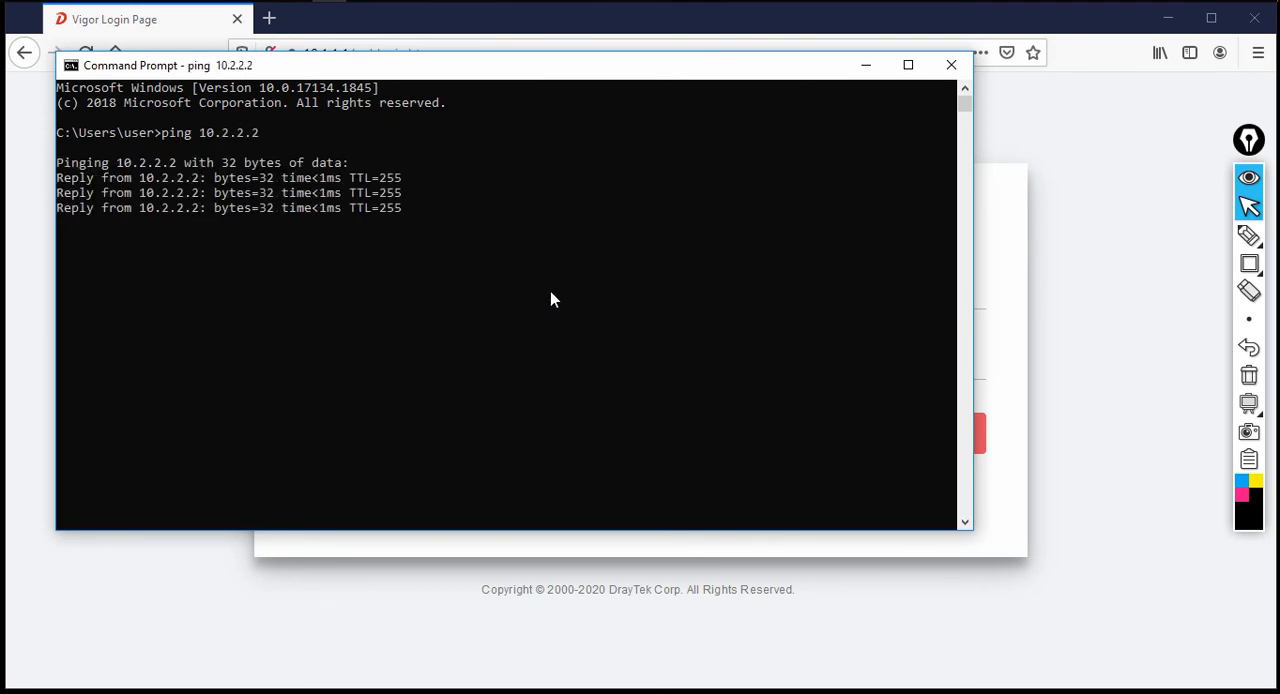
pyautogui.click(949, 65)
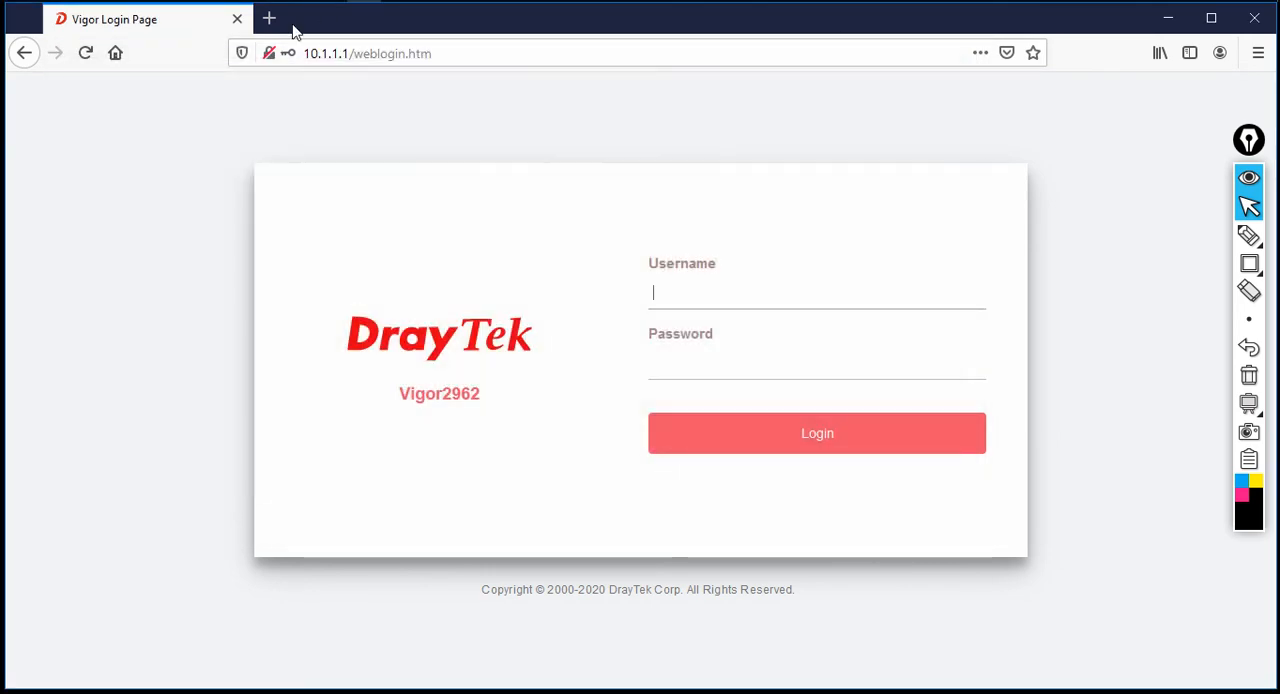
# Open the branch router's login page at 10.2.2.2 in a new browser tab
pyautogui.click(269, 19)
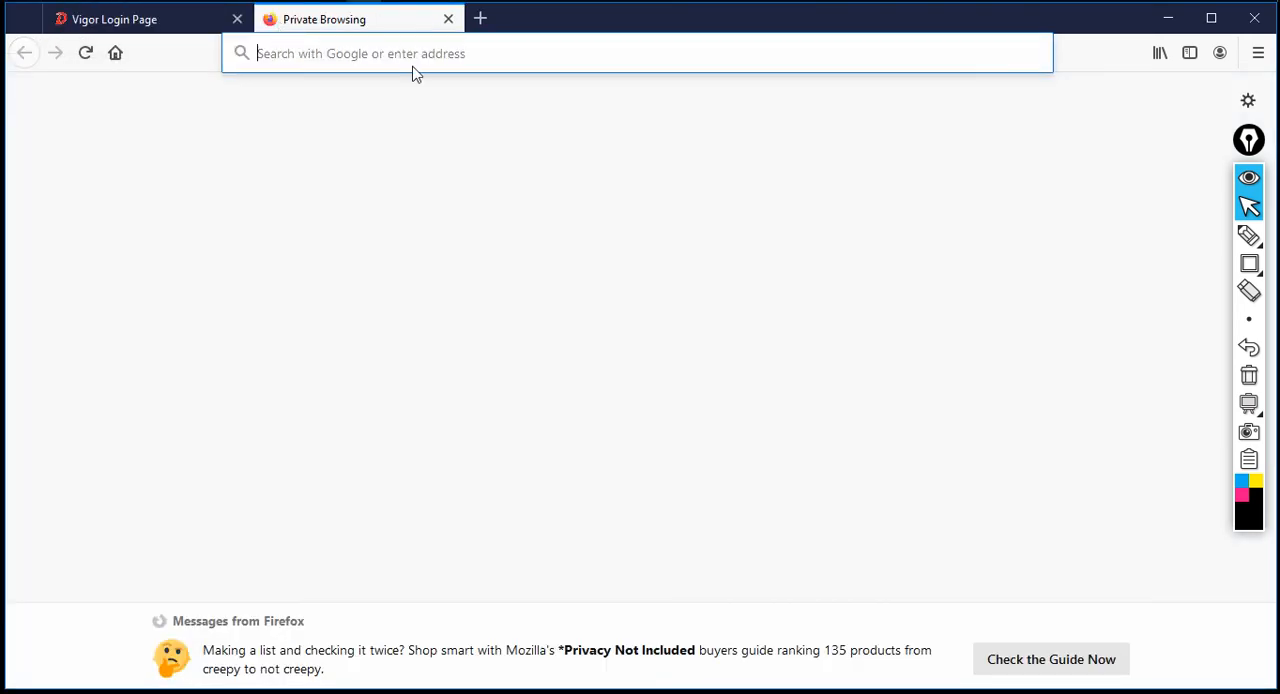
pyautogui.write('102.')
pyautogui.press('BackSpace')
pyautogui.press('BackSpace')
pyautogui.write('.2.2.2')
pyautogui.press('Return')
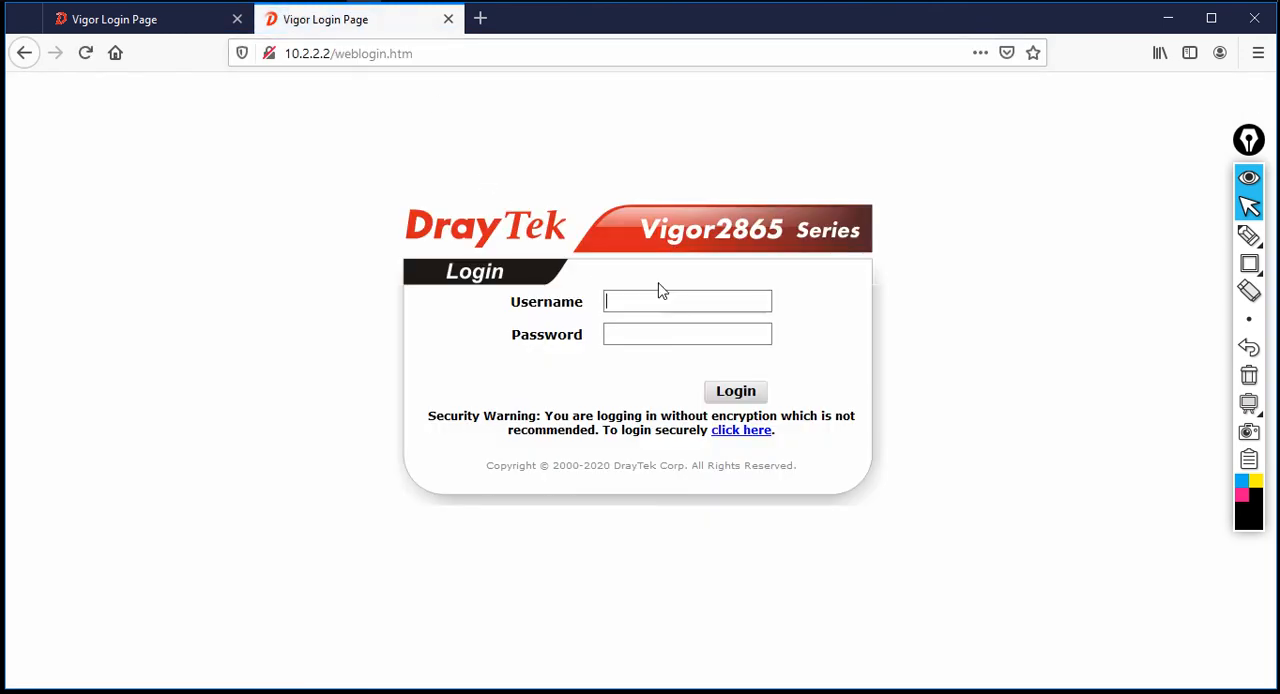
# Log in to the Vigor2865 with the administrator username and password
pyautogui.press('Tab')
pyautogui.write('adm')
pyautogui.press('Return')
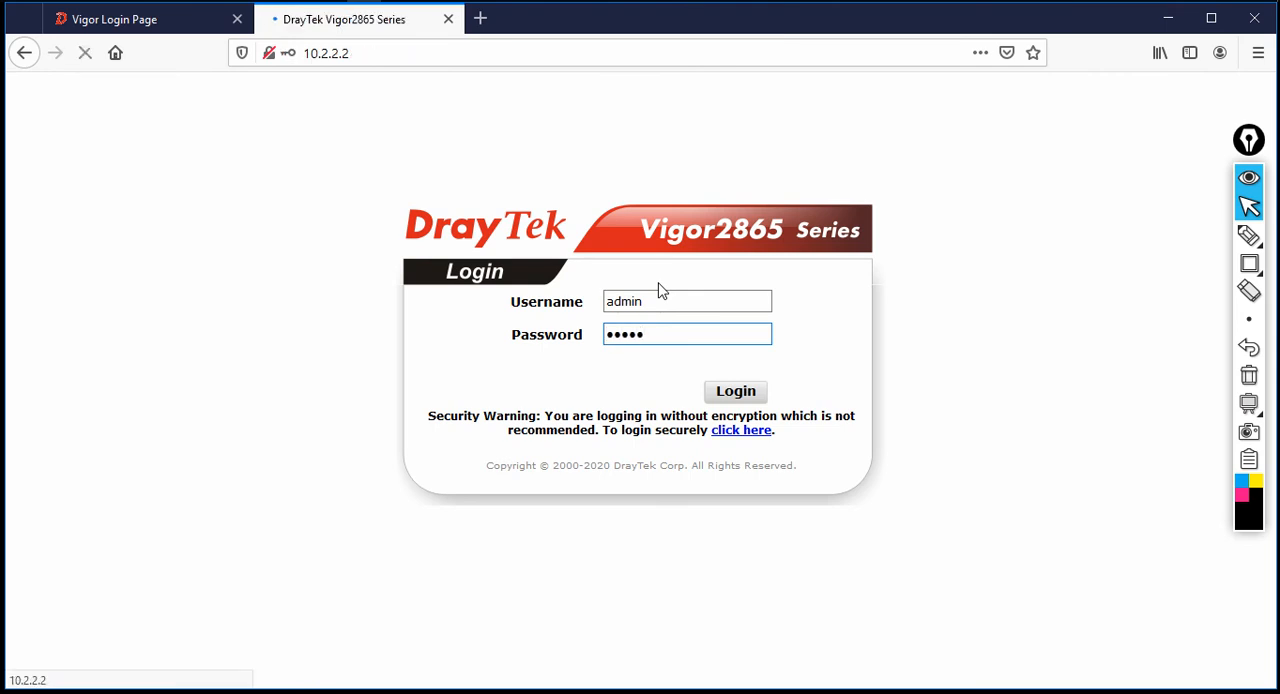
pyautogui.click(744, 340)
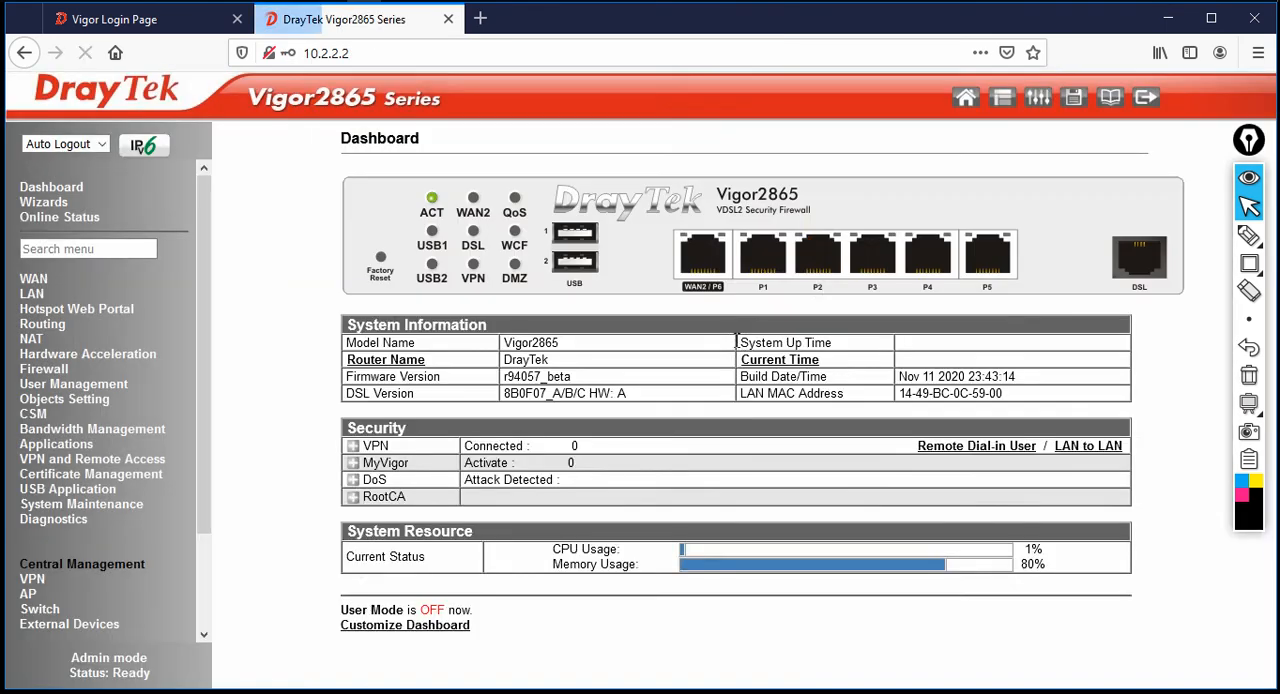
# Set the branch router's Auto Logout to Off and reload its dashboard
pyautogui.click(83, 149)
pyautogui.click(65, 188)
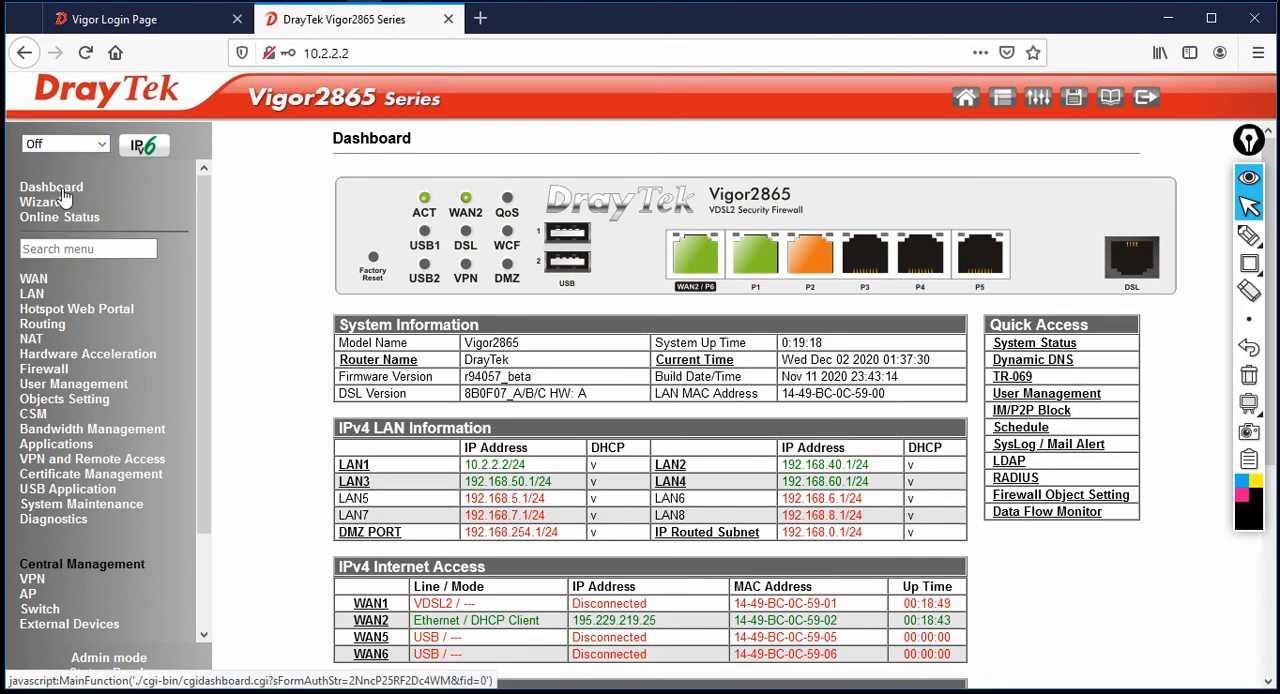
# Check the IPSec VPN Service setting in the branch router's Remote Access Control Setup
pyautogui.click(101, 463)
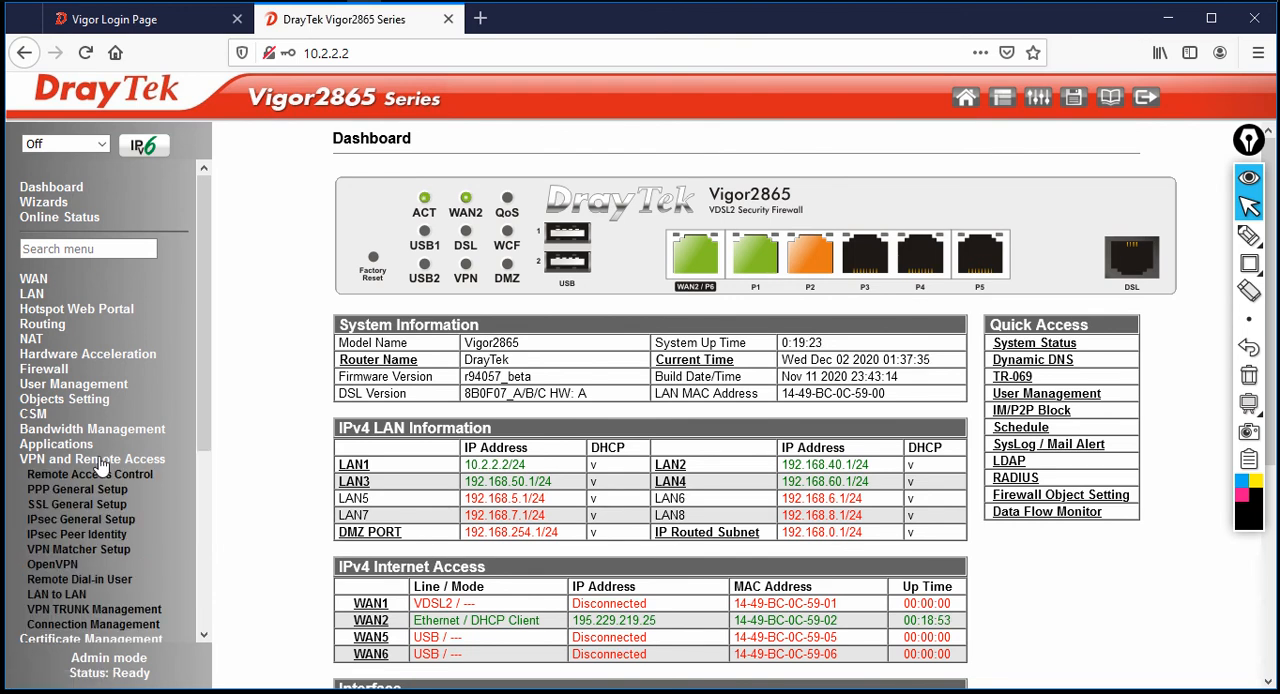
pyautogui.click(103, 476)
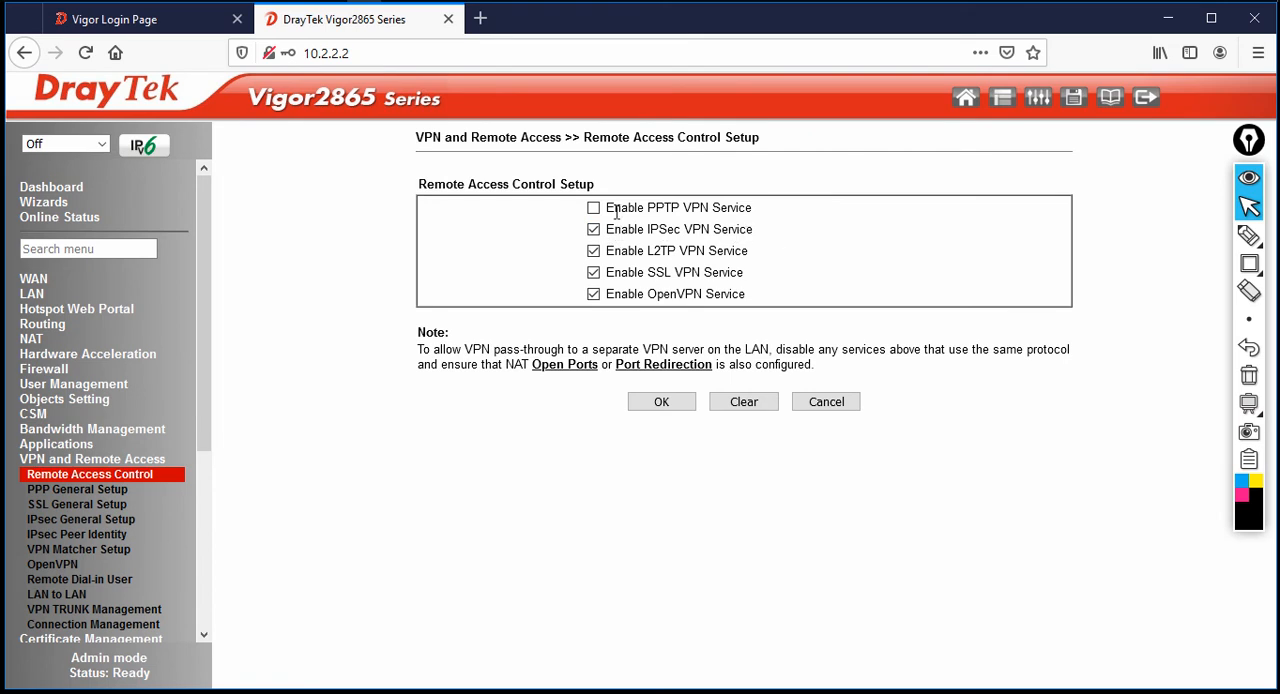
pyautogui.moveTo(690, 232); pyautogui.dragTo(822, 244)
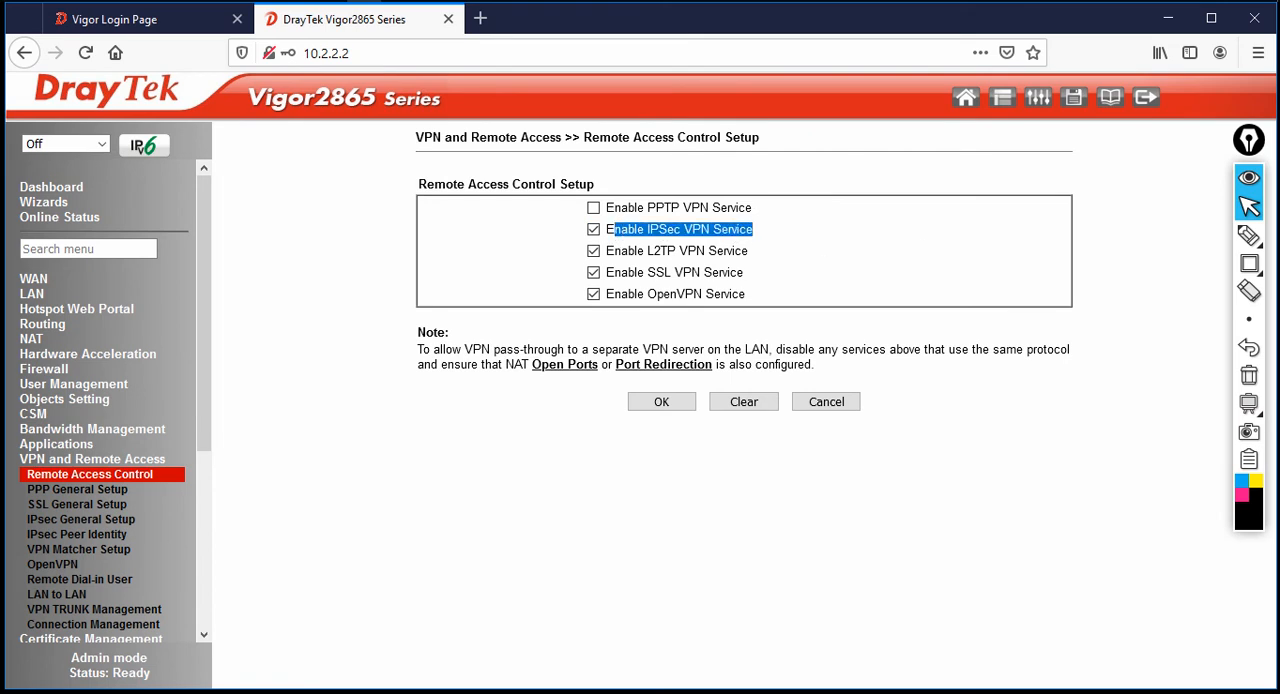
# Open LAN-to-LAN profile index 1 on the branch router, enable it and name it TO_HQ
pyautogui.click(66, 597)
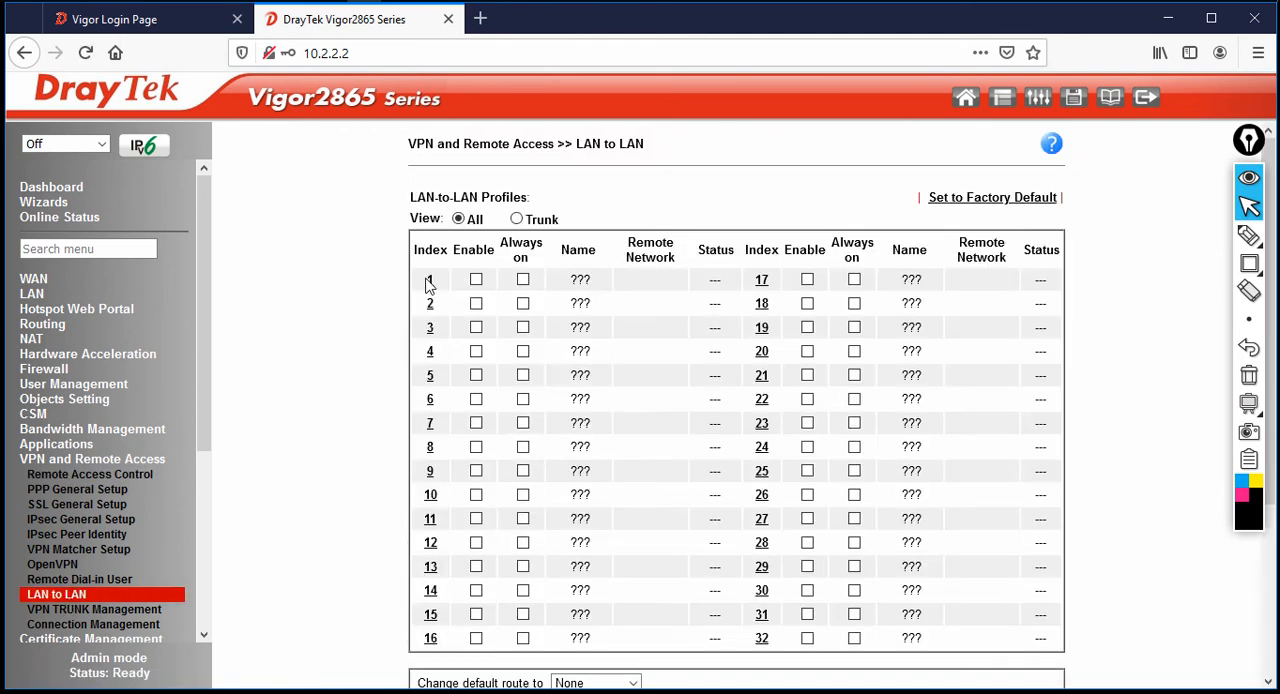
pyautogui.click(430, 282)
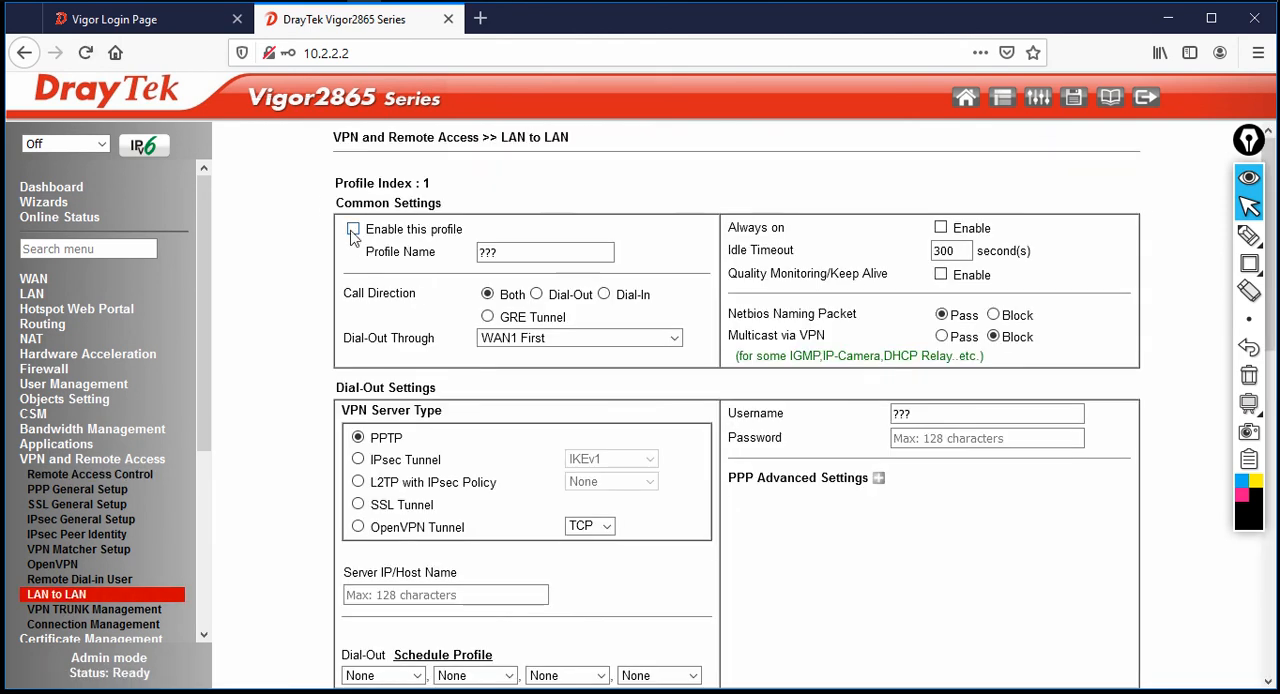
pyautogui.moveTo(563, 257); pyautogui.dragTo(291, 232)
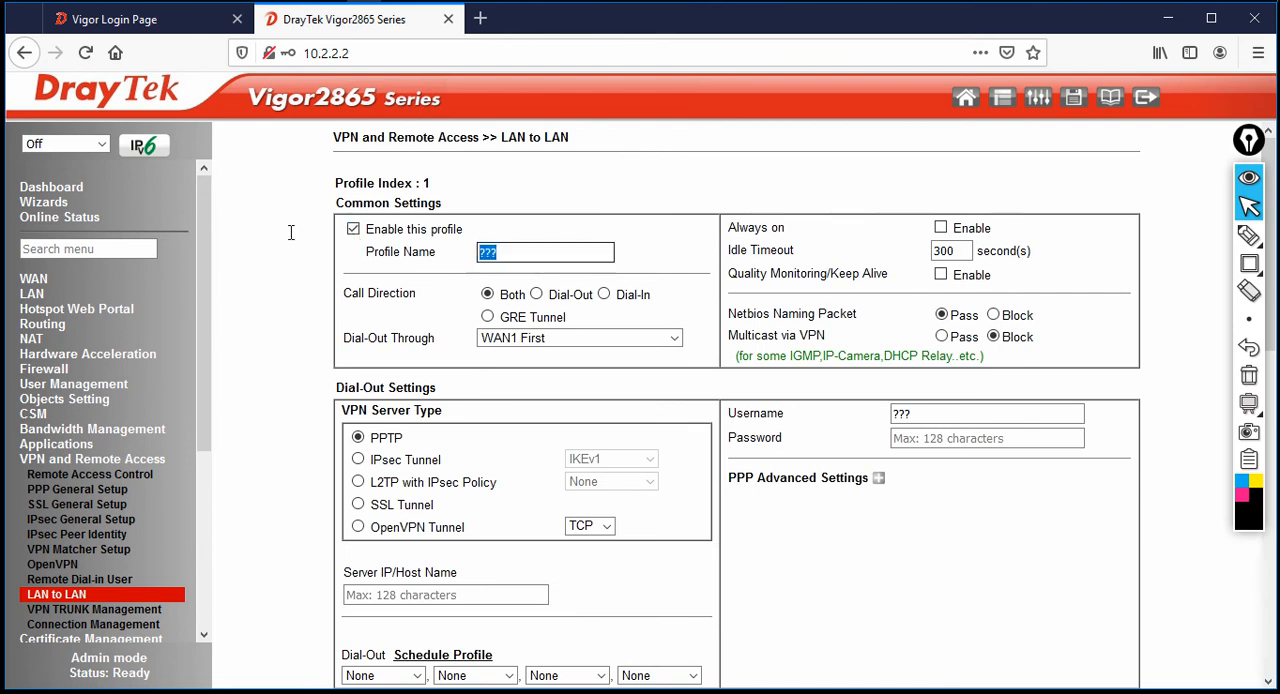
pyautogui.write('TO_HQ')
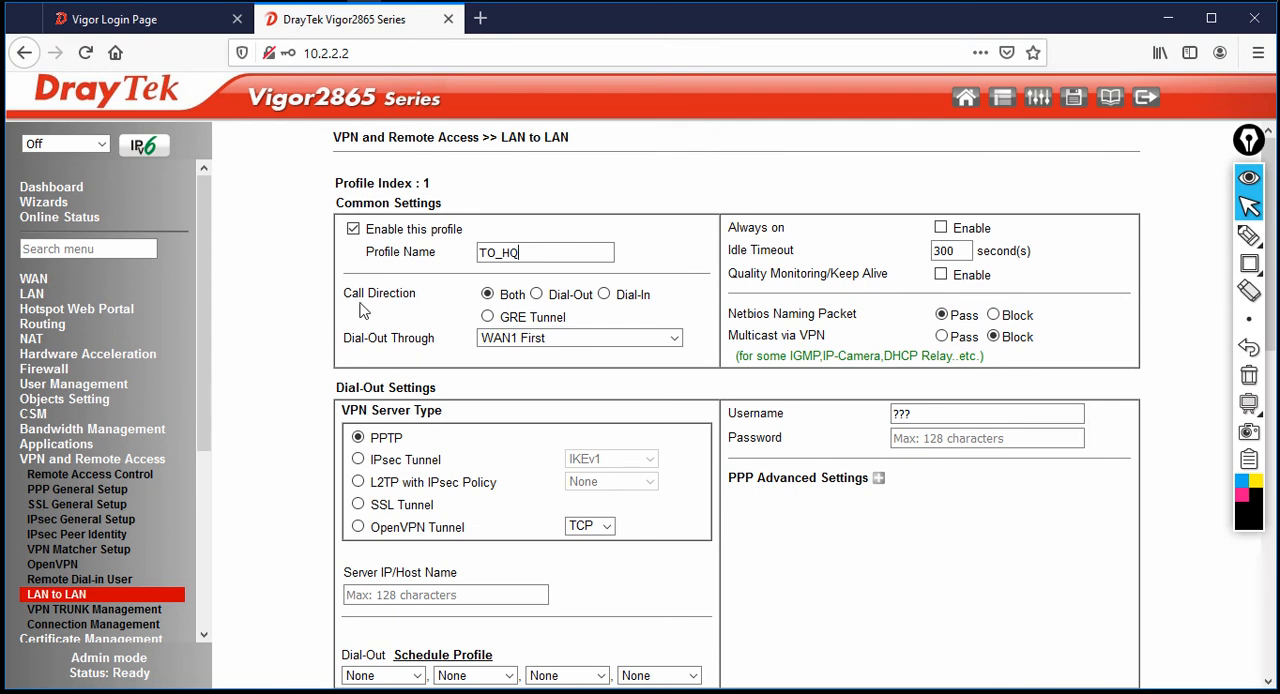
# Set the TO_HQ profile's call direction to Dial-Out through WAN2 First and enable Always on
pyautogui.moveTo(358, 292); pyautogui.dragTo(418, 296)
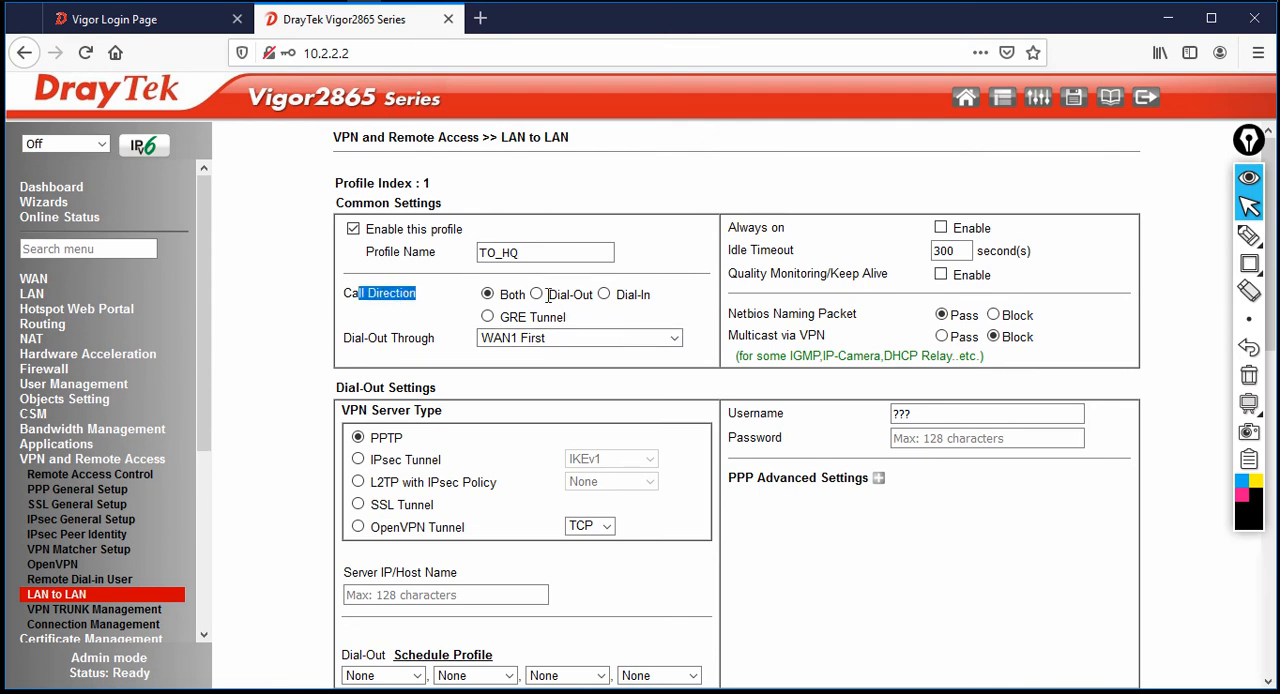
pyautogui.click(537, 295)
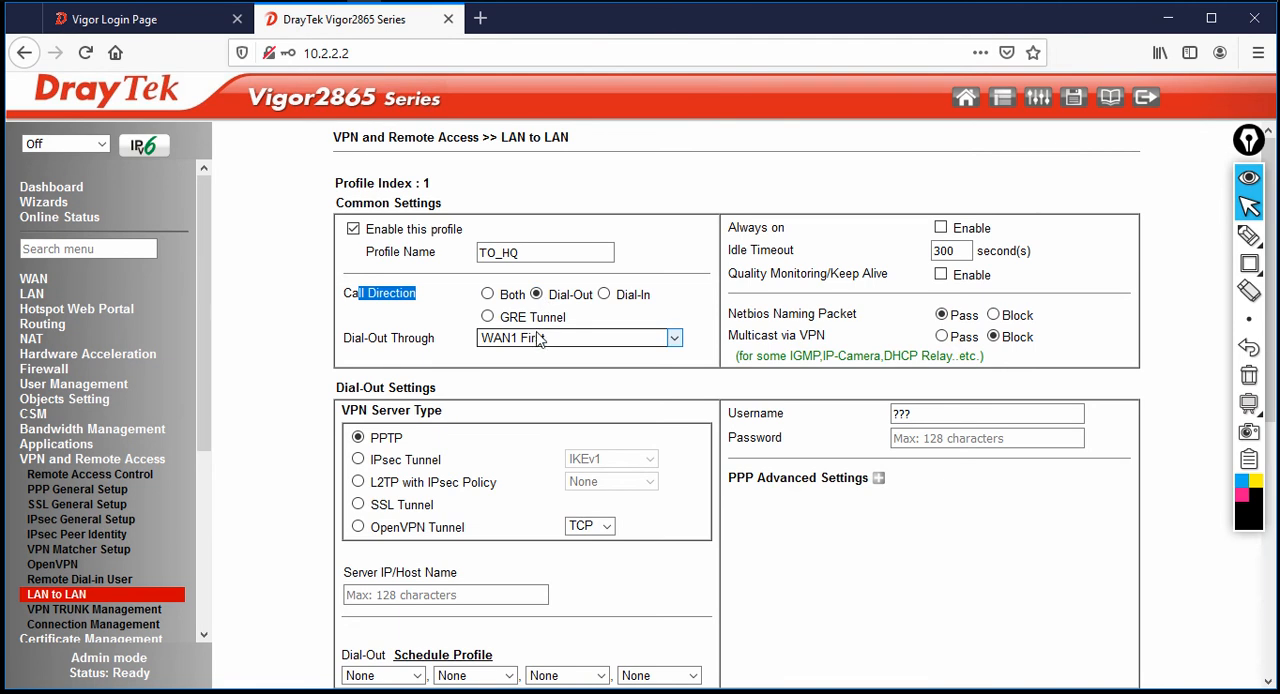
pyautogui.click(541, 341)
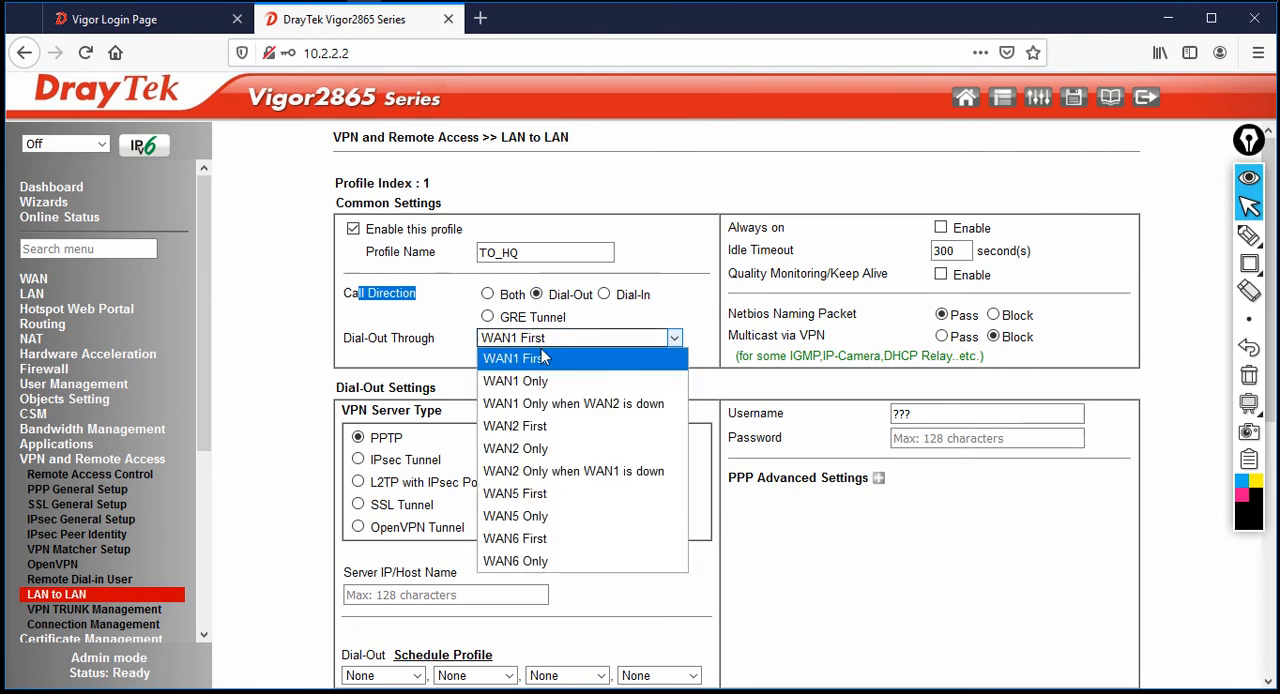
pyautogui.click(546, 430)
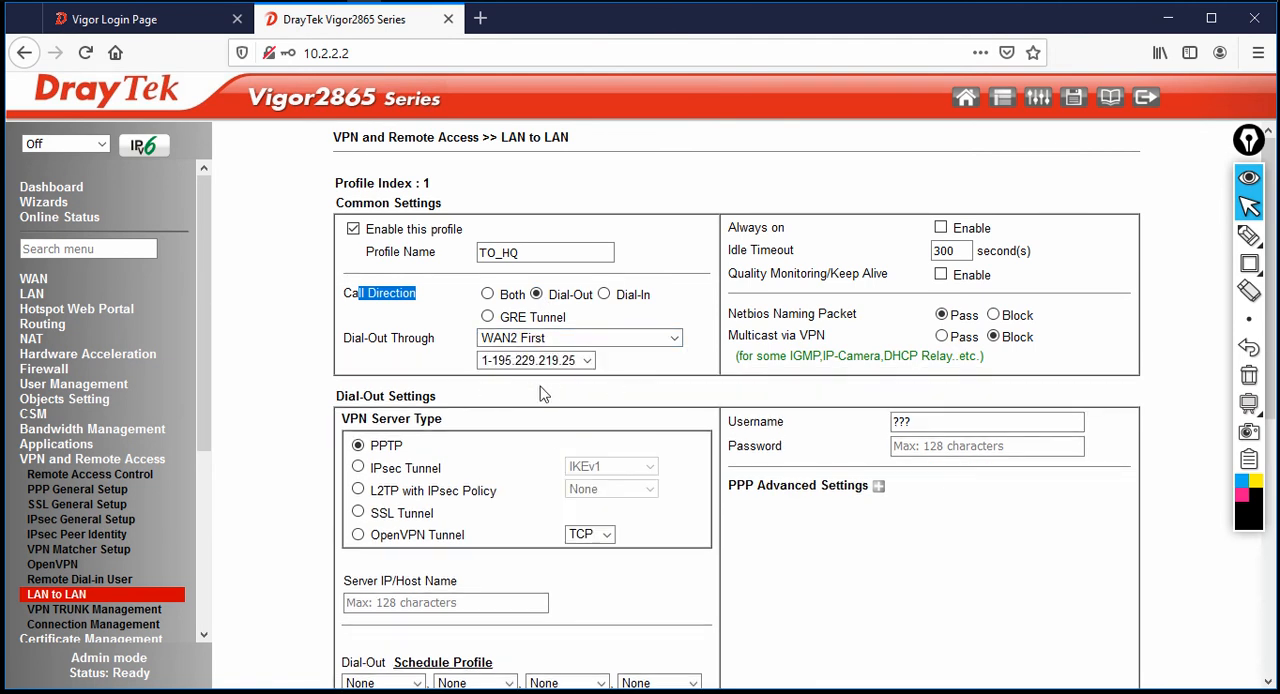
pyautogui.click(941, 228)
# Set the dial-out VPN server type to IPsec Tunnel with server IP 195.229.219.2
pyautogui.scroll(-3, 665, 390)
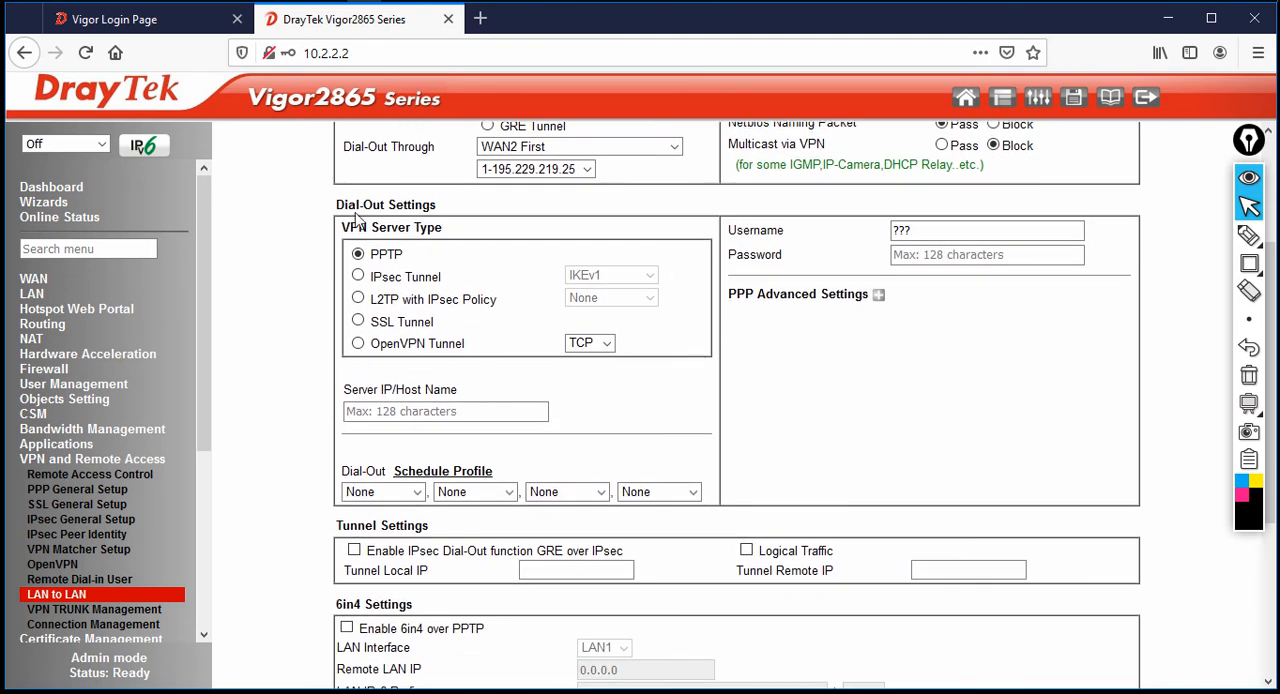
pyautogui.moveTo(346, 205); pyautogui.dragTo(438, 207)
pyautogui.click(376, 277)
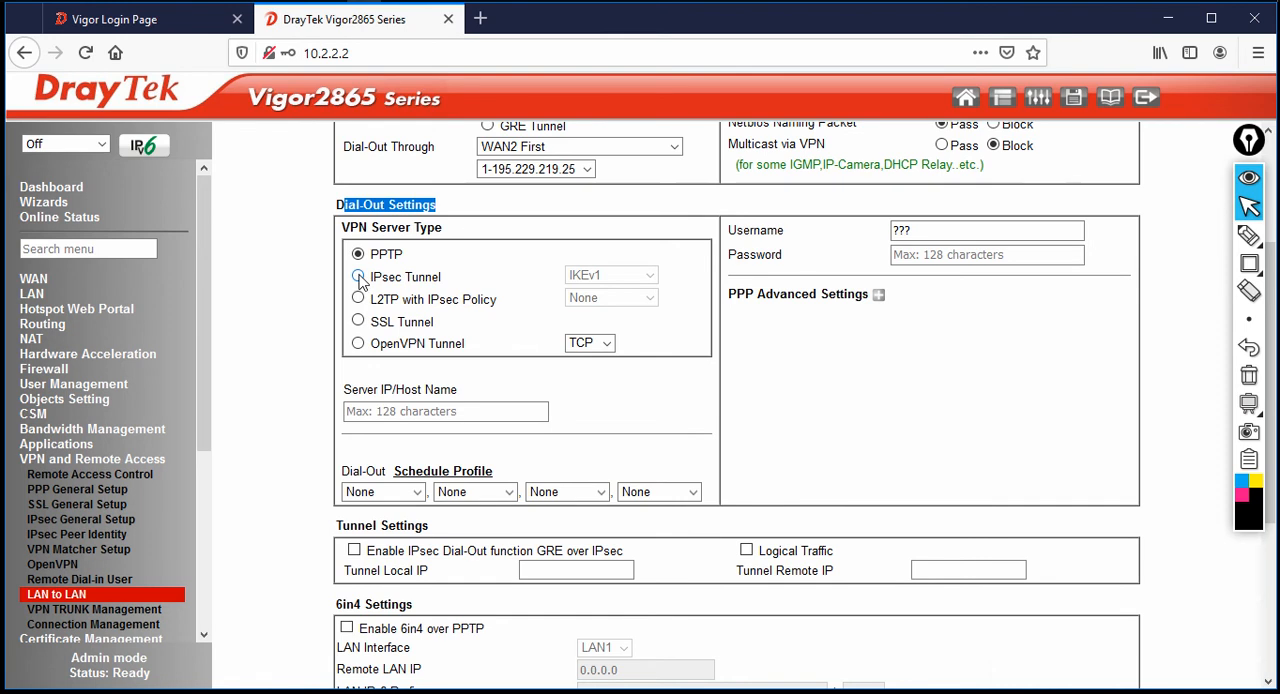
pyautogui.moveTo(382, 277); pyautogui.dragTo(460, 281)
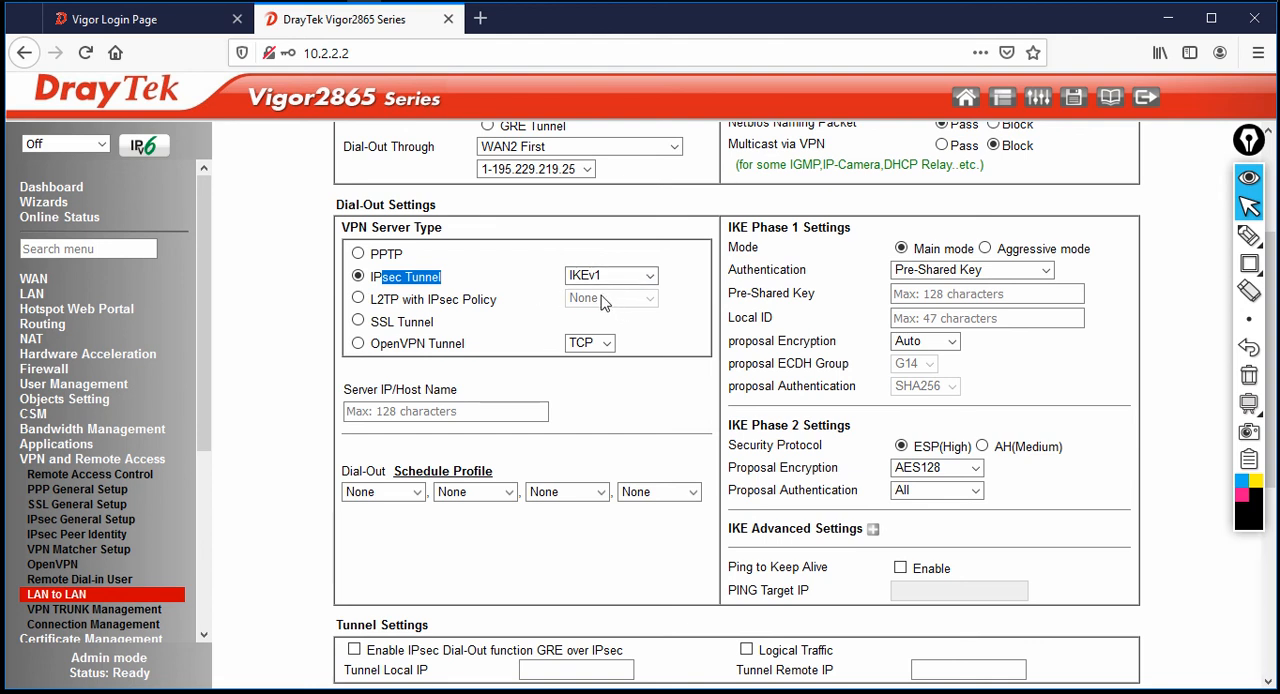
pyautogui.click(458, 410)
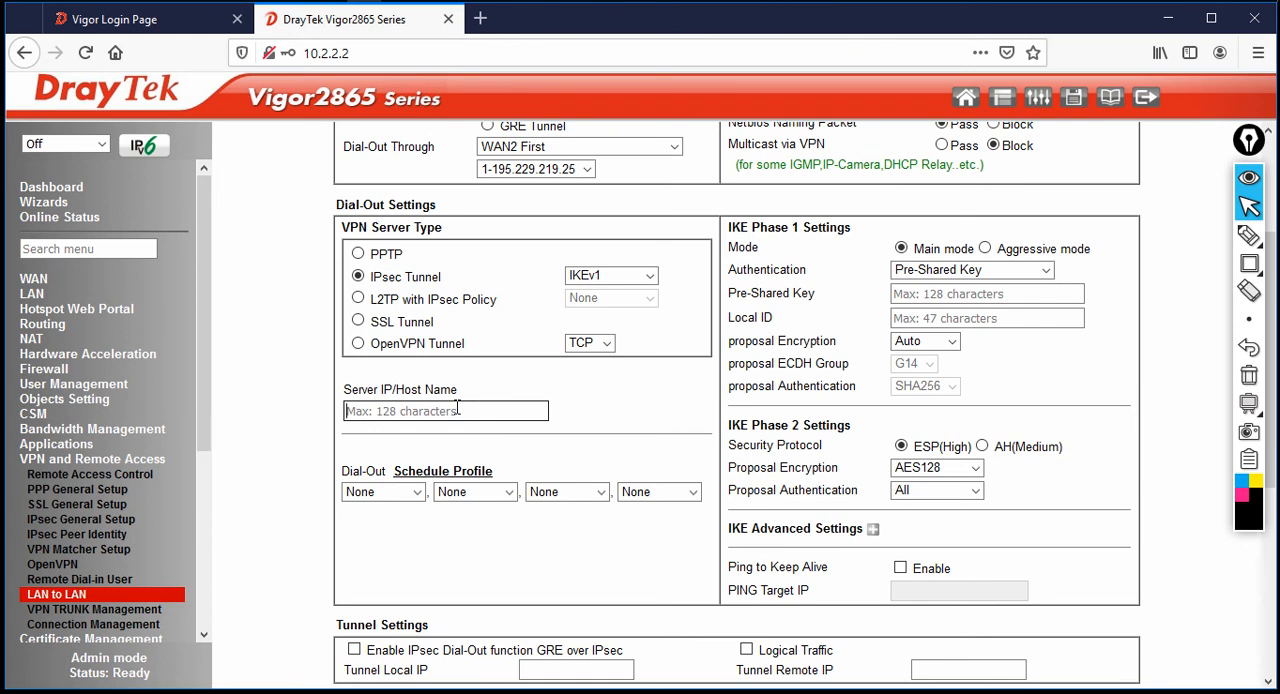
pyautogui.write('195')
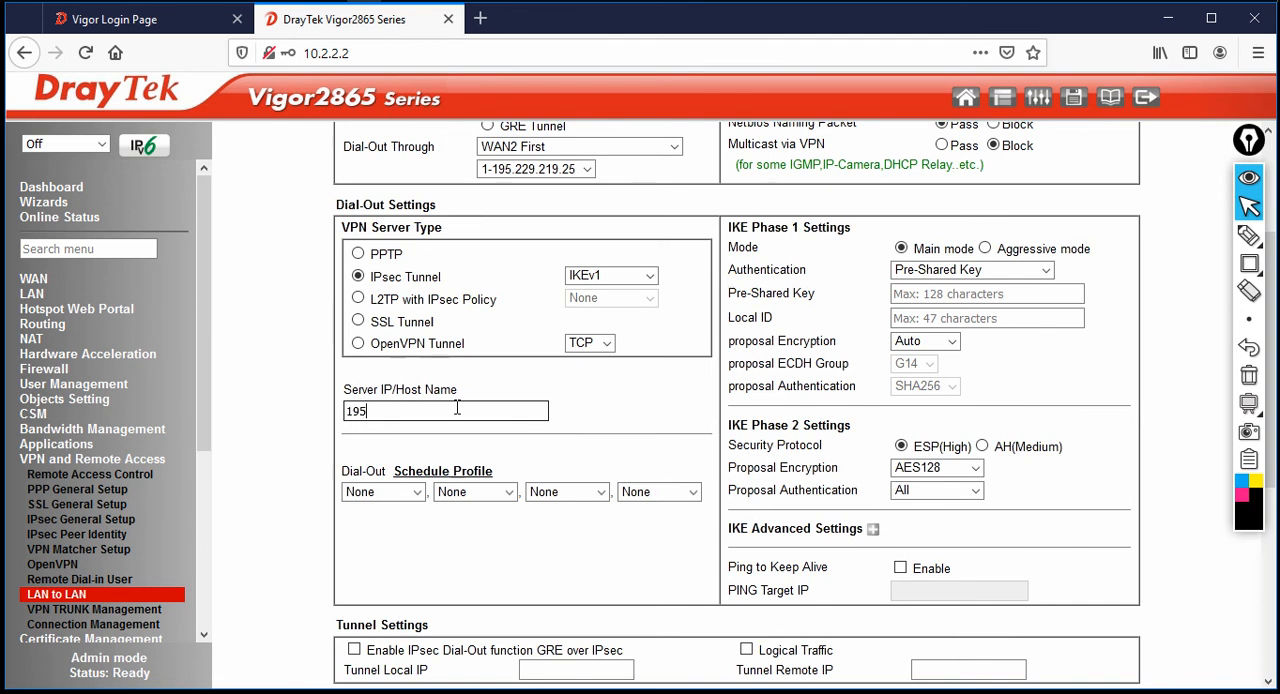
pyautogui.write('.229.219.2')
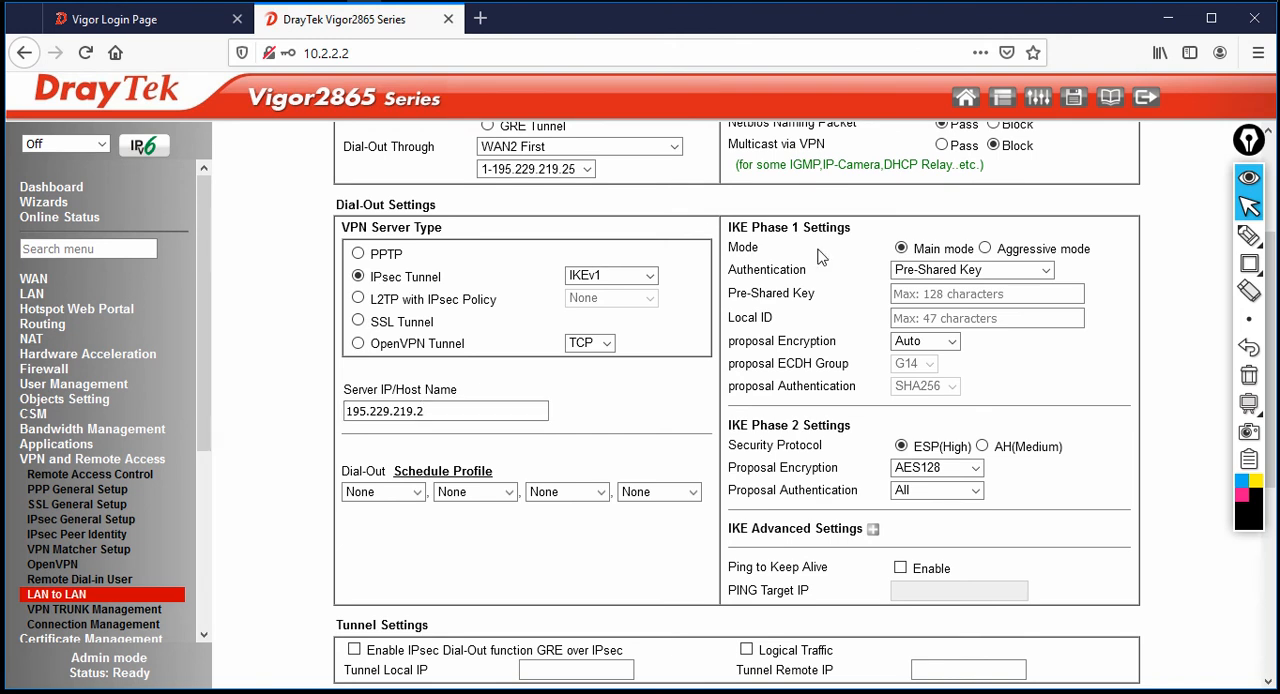
# Set IKE Phase 1 to Aggressive mode with the pre-shared key and Local ID draytek, and expand the IKE advanced settings
pyautogui.click(986, 250)
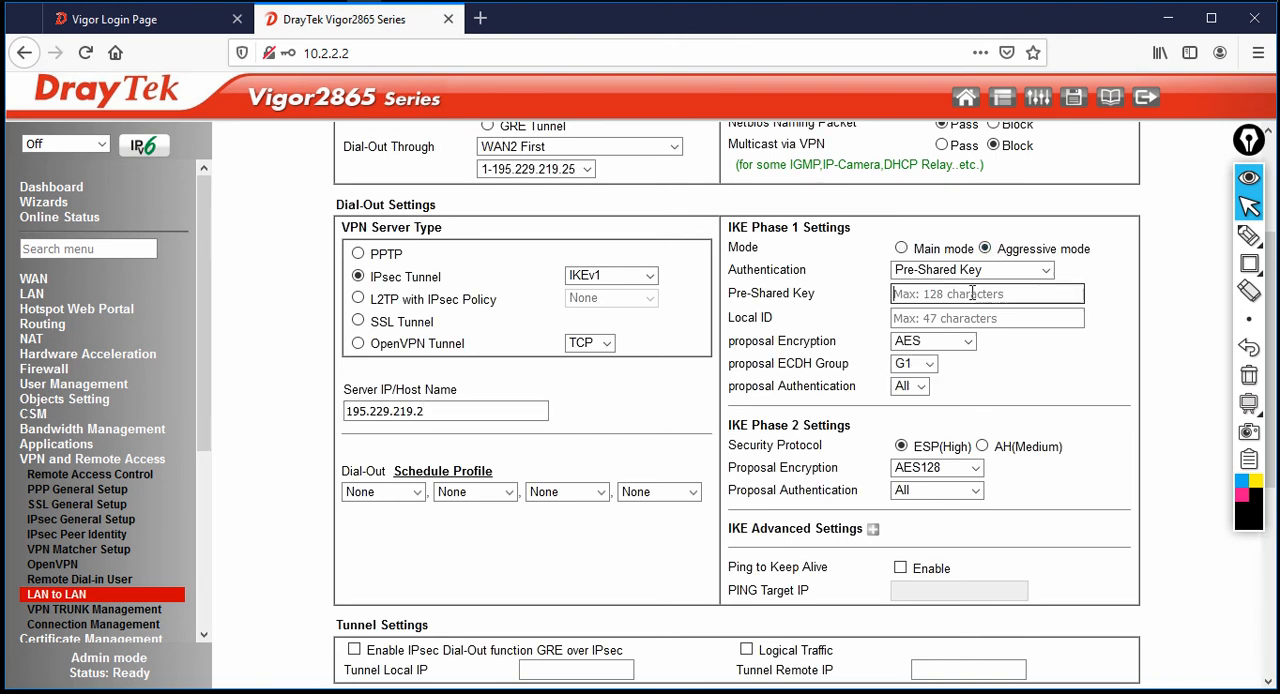
pyautogui.write('a')
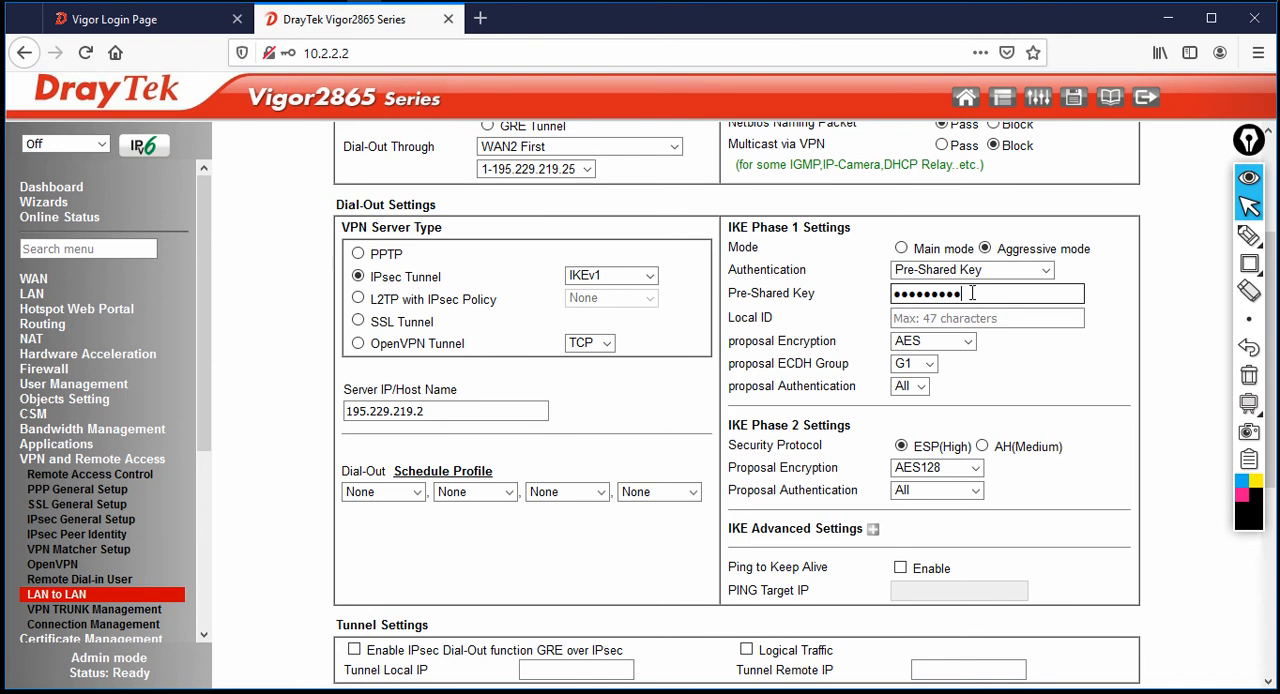
pyautogui.click(972, 313)
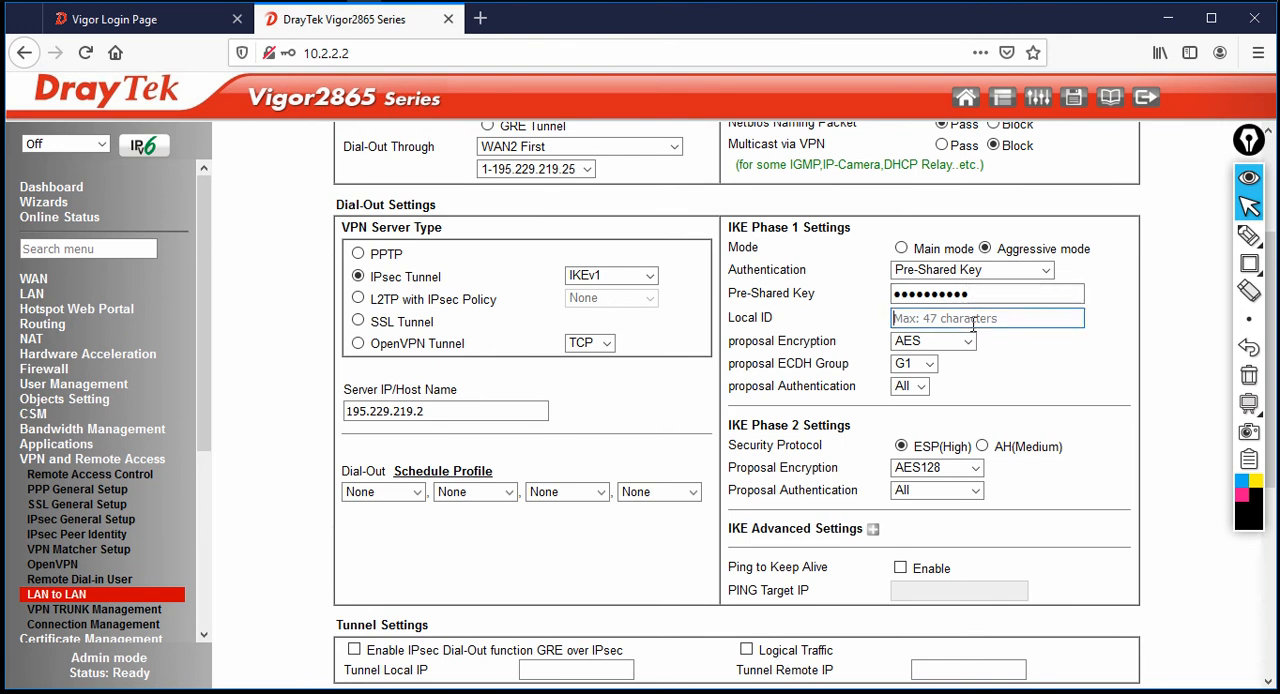
pyautogui.write('draytek')
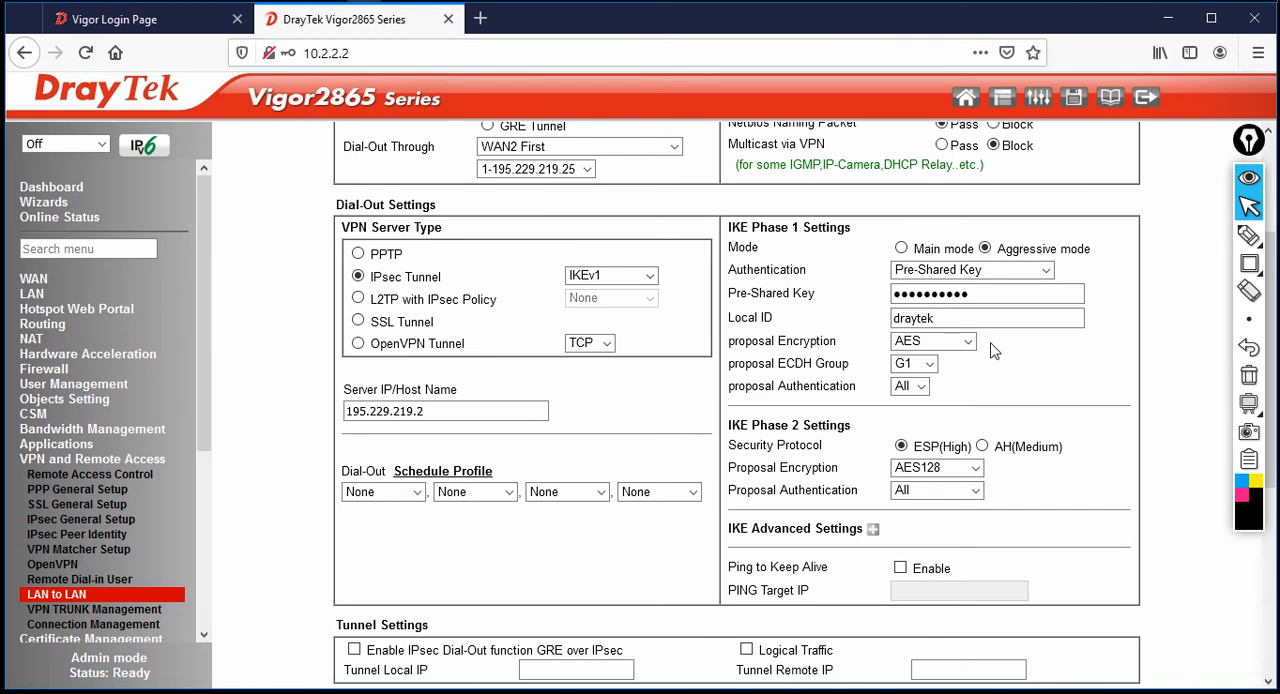
pyautogui.scroll(-2, 1000, 368)
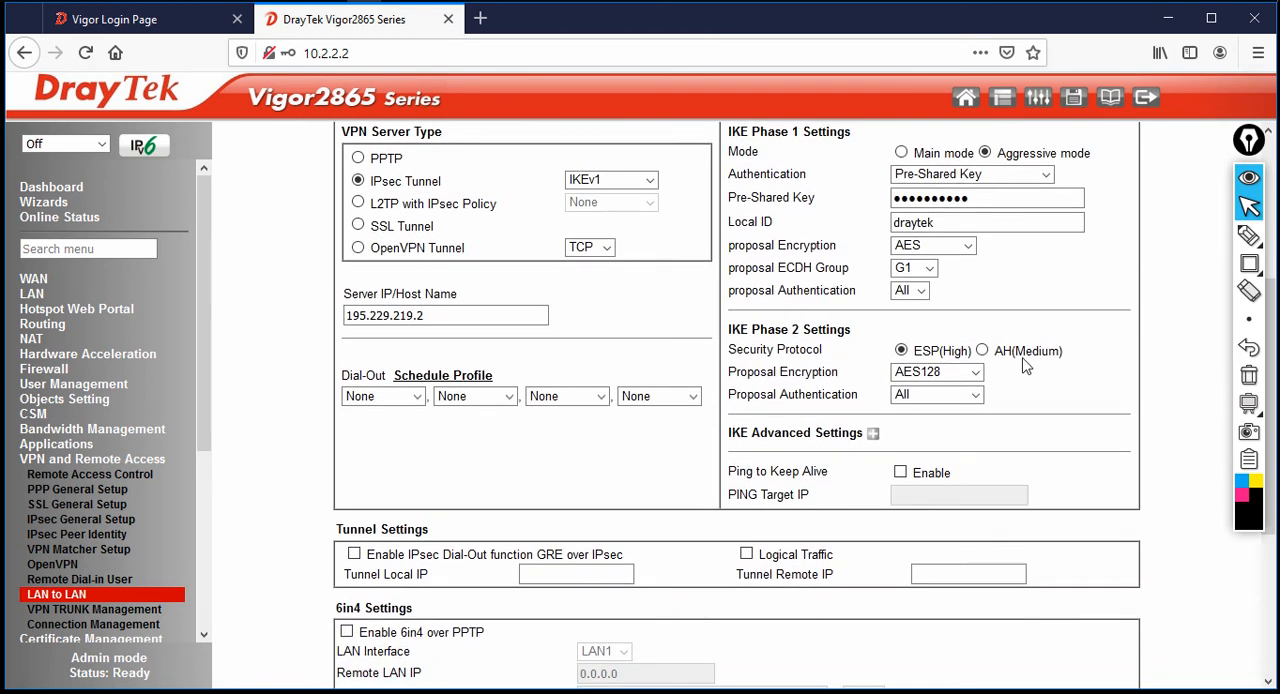
pyautogui.click(873, 434)
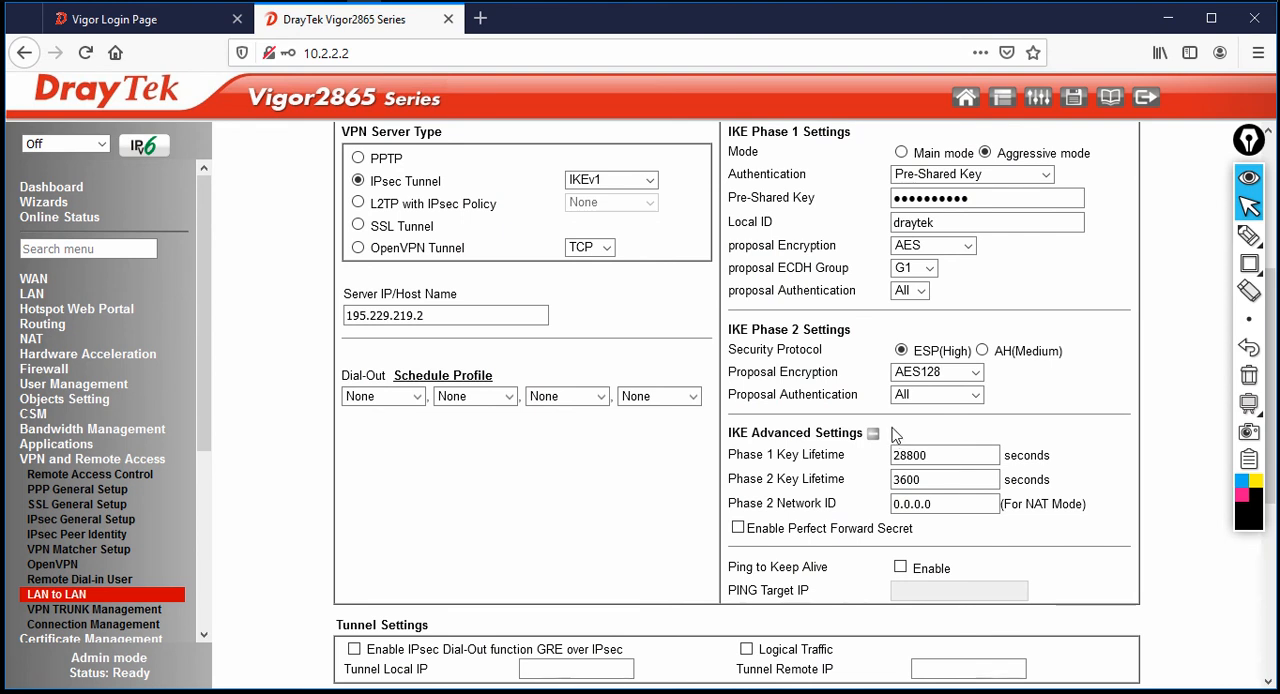
# Set the profile's local network IP to 192.168.40.1 and its remote network IP to 192.168.10.1
pyautogui.scroll(-6, 886, 455)
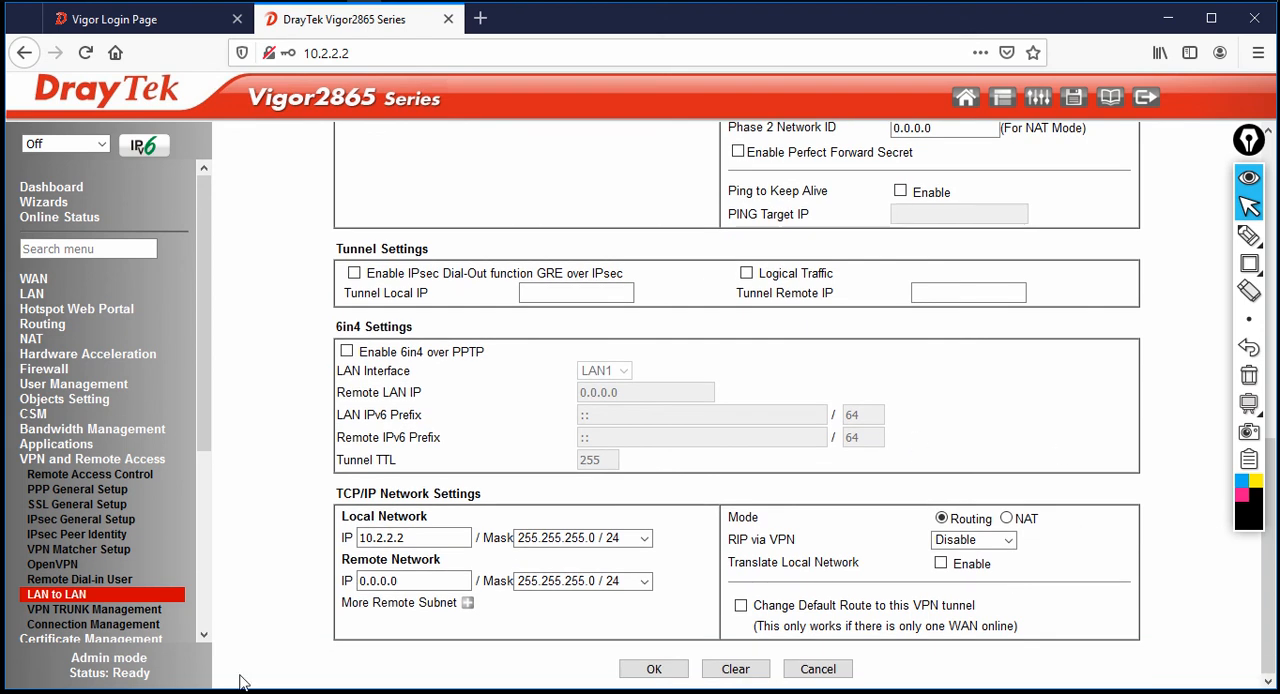
pyautogui.moveTo(420, 538); pyautogui.dragTo(200, 545)
pyautogui.write('192.168.4')
pyautogui.press('Tab')
pyautogui.press('Tab')
pyautogui.write('192.168.')
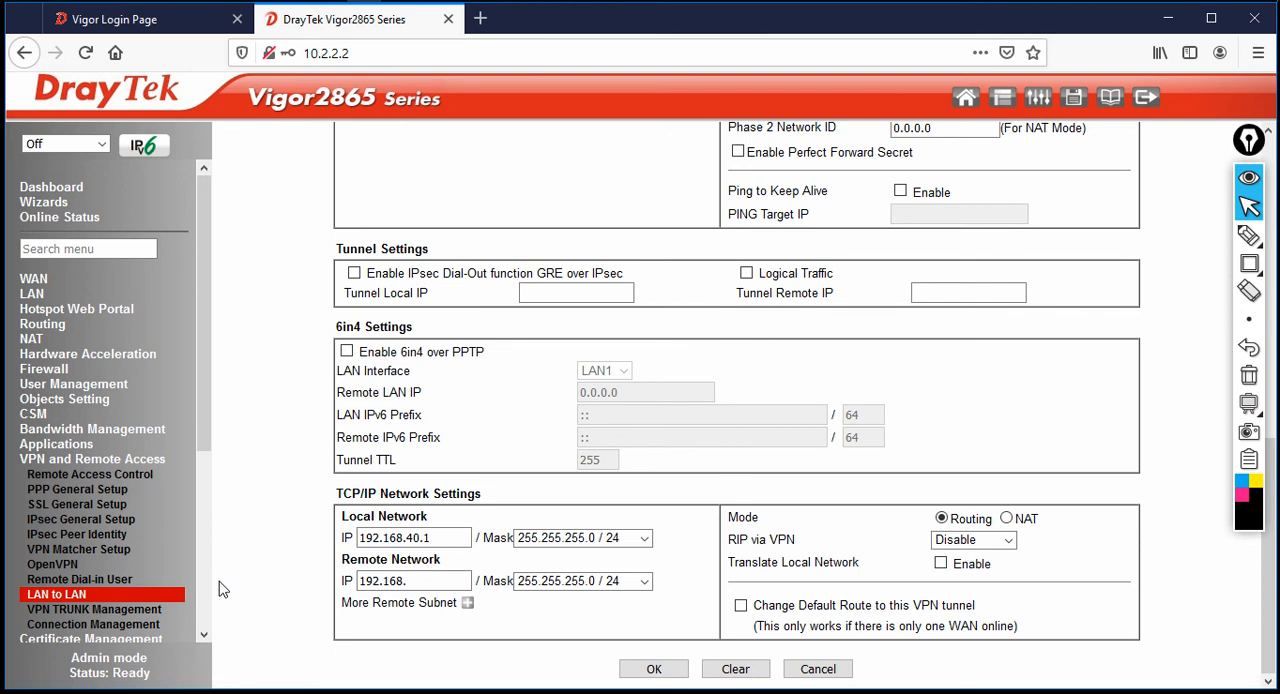
pyautogui.write('10.1')
# Add 192.168.20.1 with mask 255.255.255.0 / 24 as an additional remote subnet
pyautogui.click(470, 606)
pyautogui.scroll(-3, 450, 560)
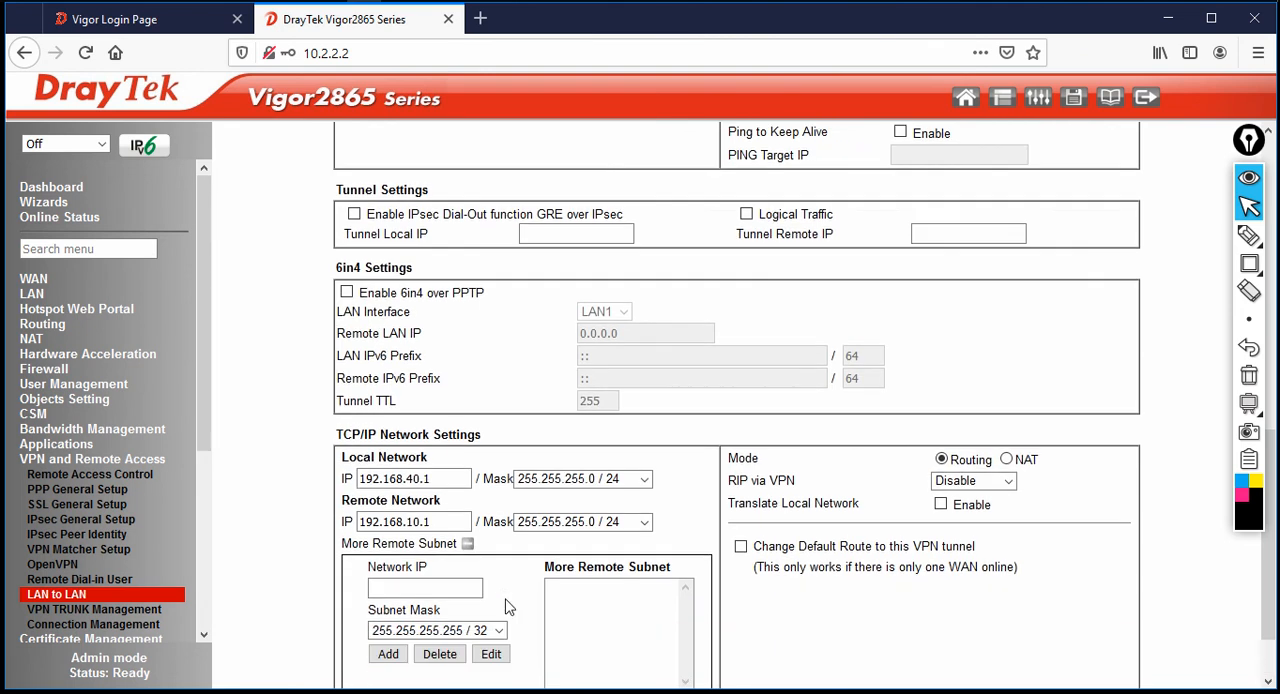
pyautogui.click(425, 509)
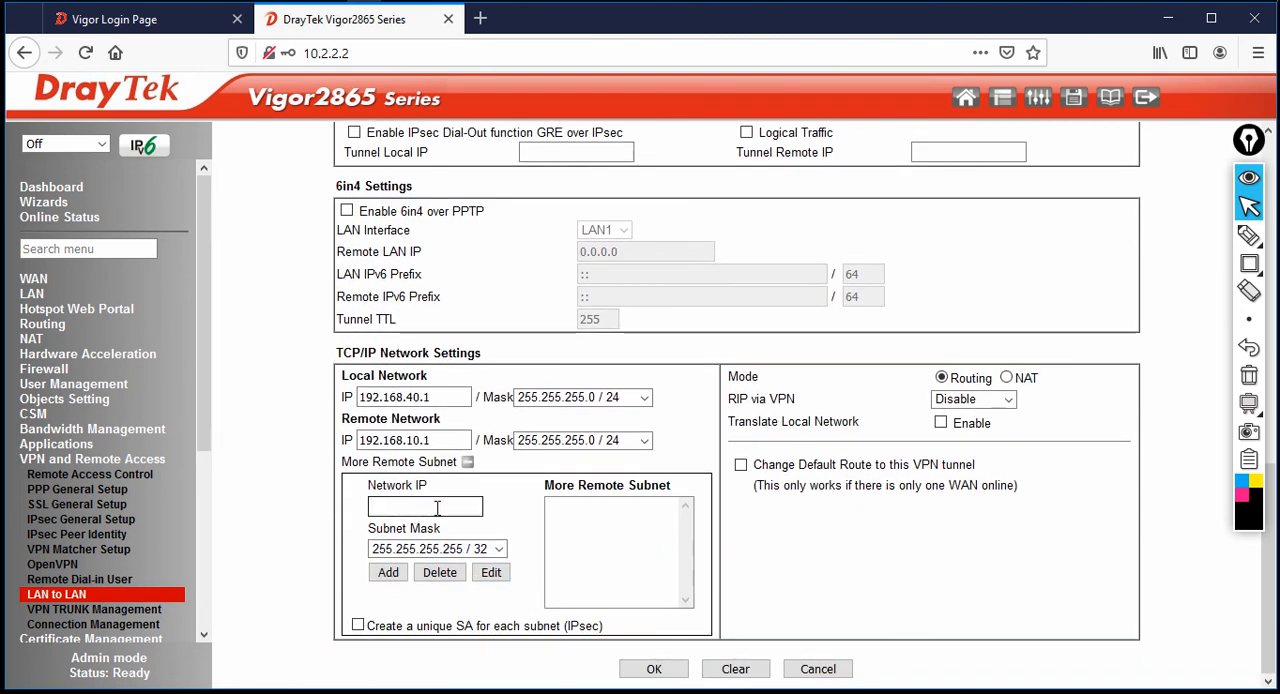
pyautogui.write('192.168.20.')
pyautogui.click(440, 549)
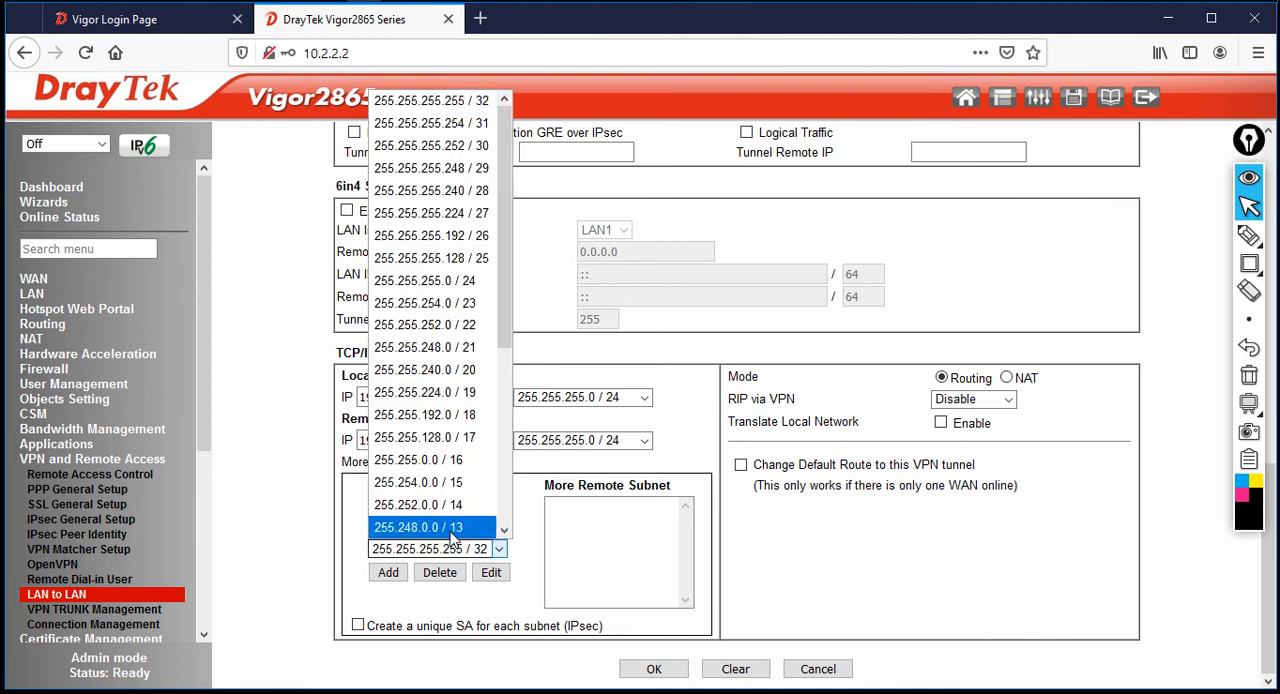
pyautogui.click(459, 281)
pyautogui.click(390, 572)
# Add 192.168.30.1 with mask 255.255.255.0 / 24 to the additional remote subnets
pyautogui.click(447, 508)
pyautogui.write('192.168.3')
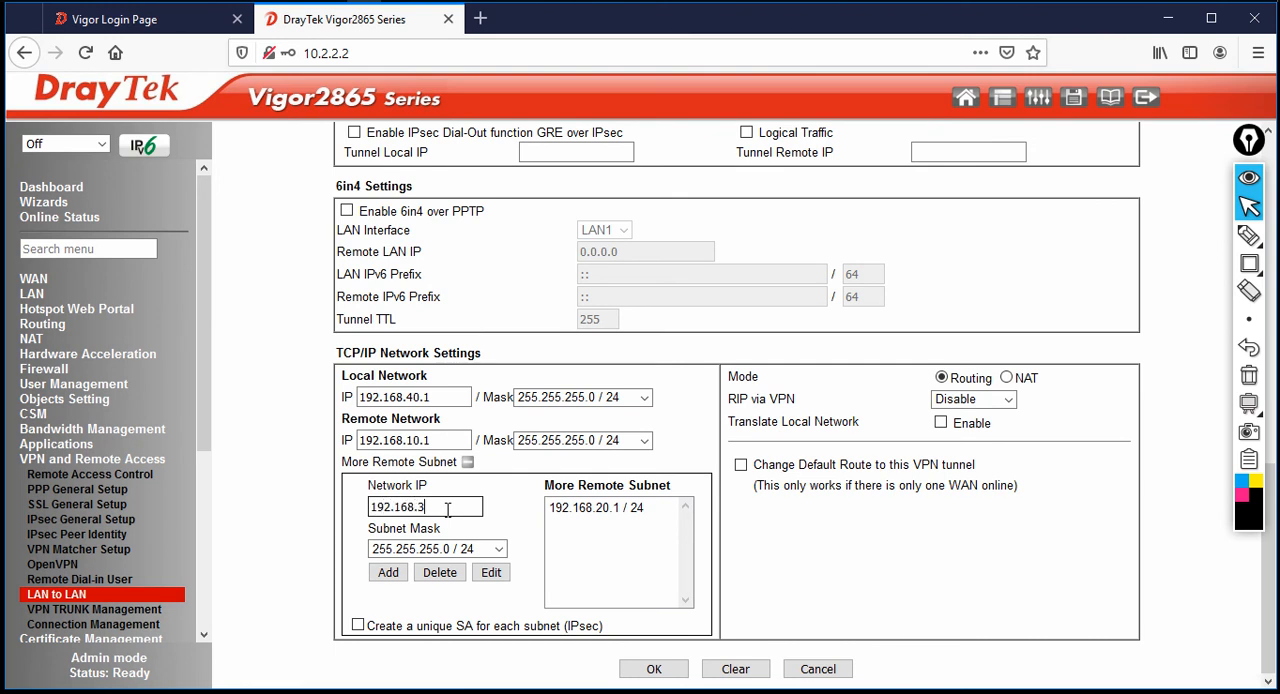
pyautogui.write('0.1')
pyautogui.click(388, 572)
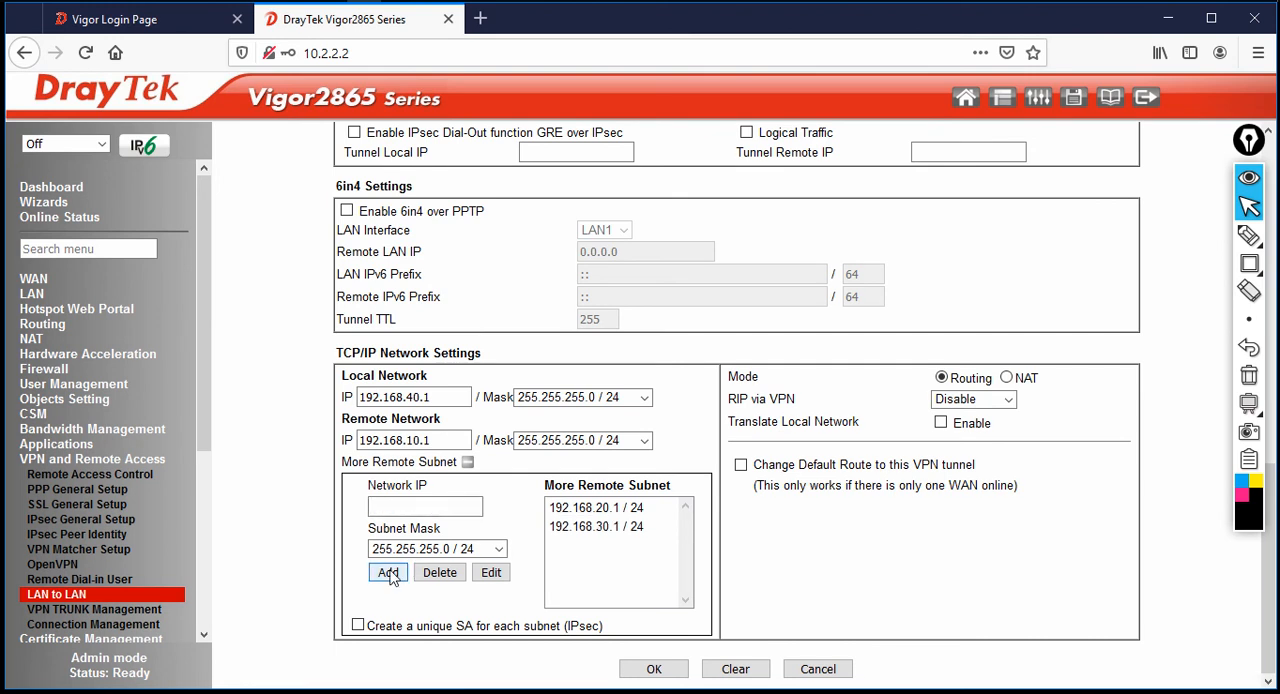
# Save the TO_HQ profile and apply the settings of the LAN-to-LAN profile list
pyautogui.click(685, 673)
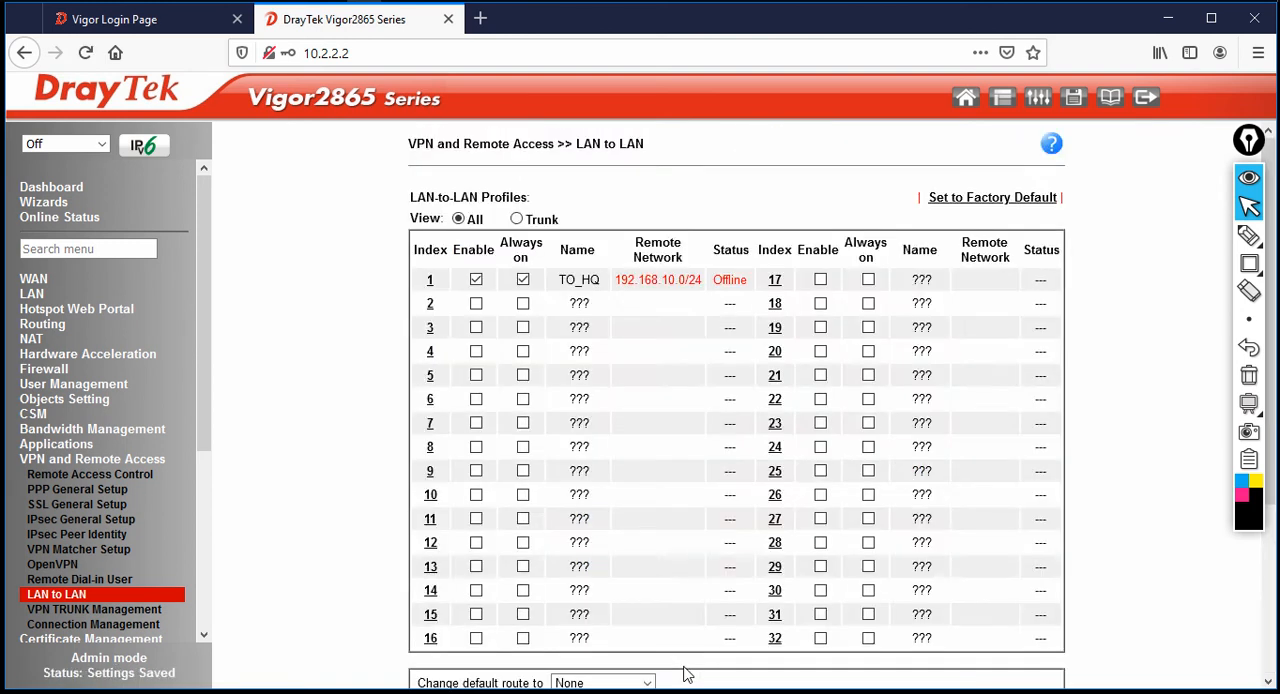
pyautogui.scroll(-5, 723, 634)
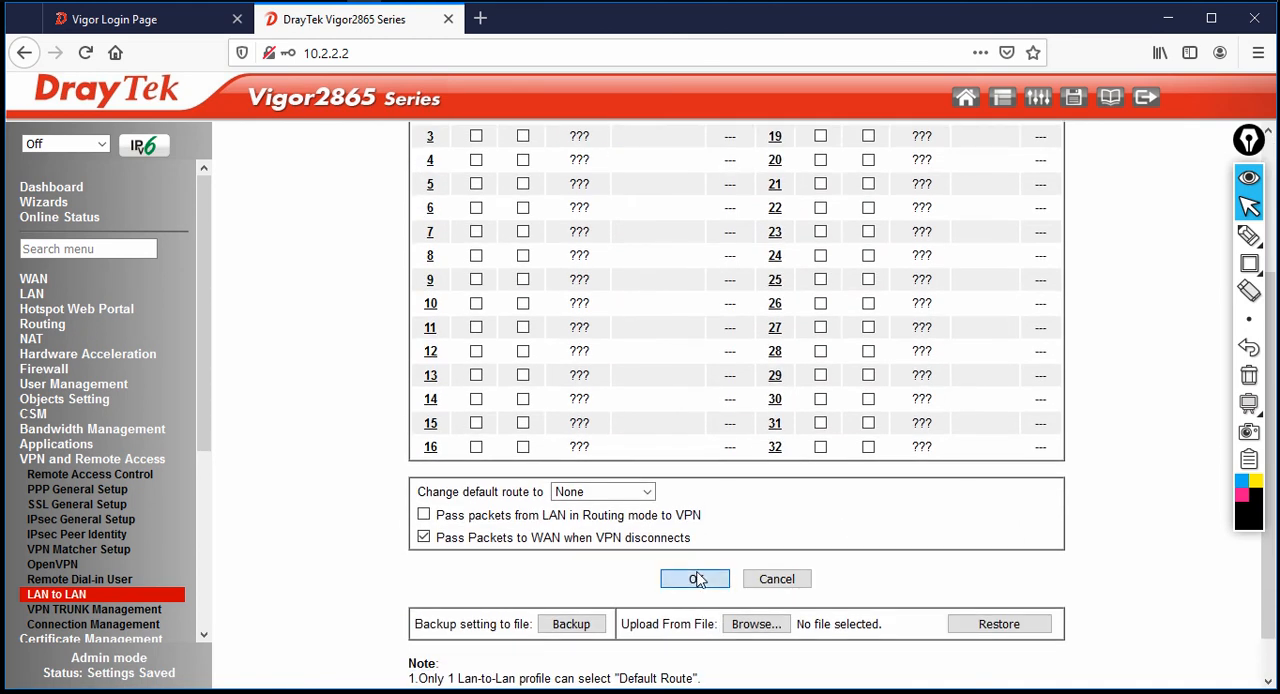
pyautogui.click(695, 580)
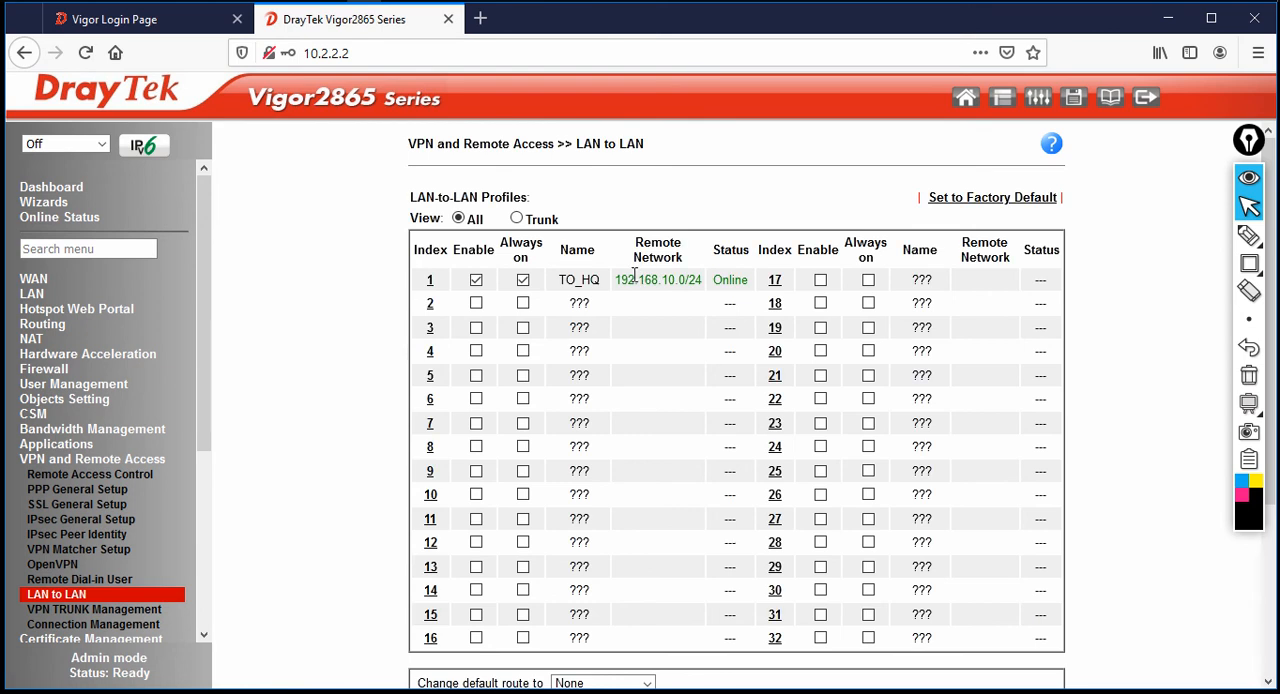
# Check the TO_HQ tunnel's status in the profile list and Connection Management, and log out of the branch router
pyautogui.moveTo(634, 275); pyautogui.dragTo(712, 281)
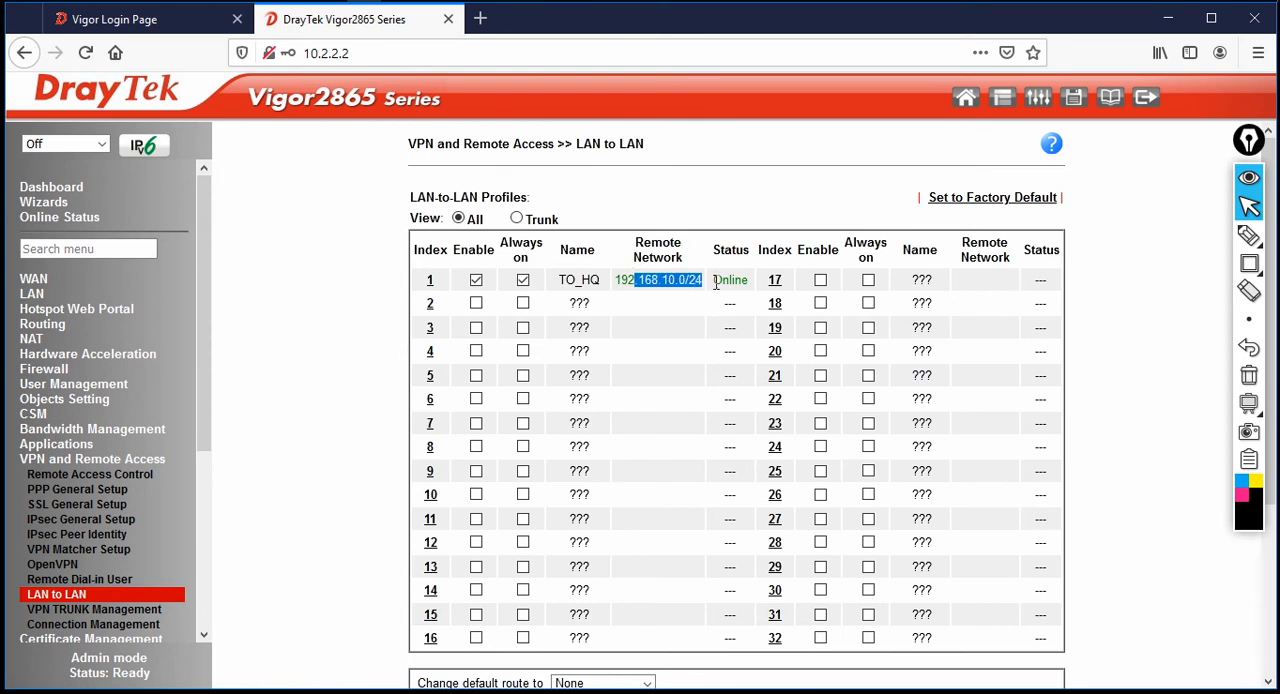
pyautogui.click(97, 628)
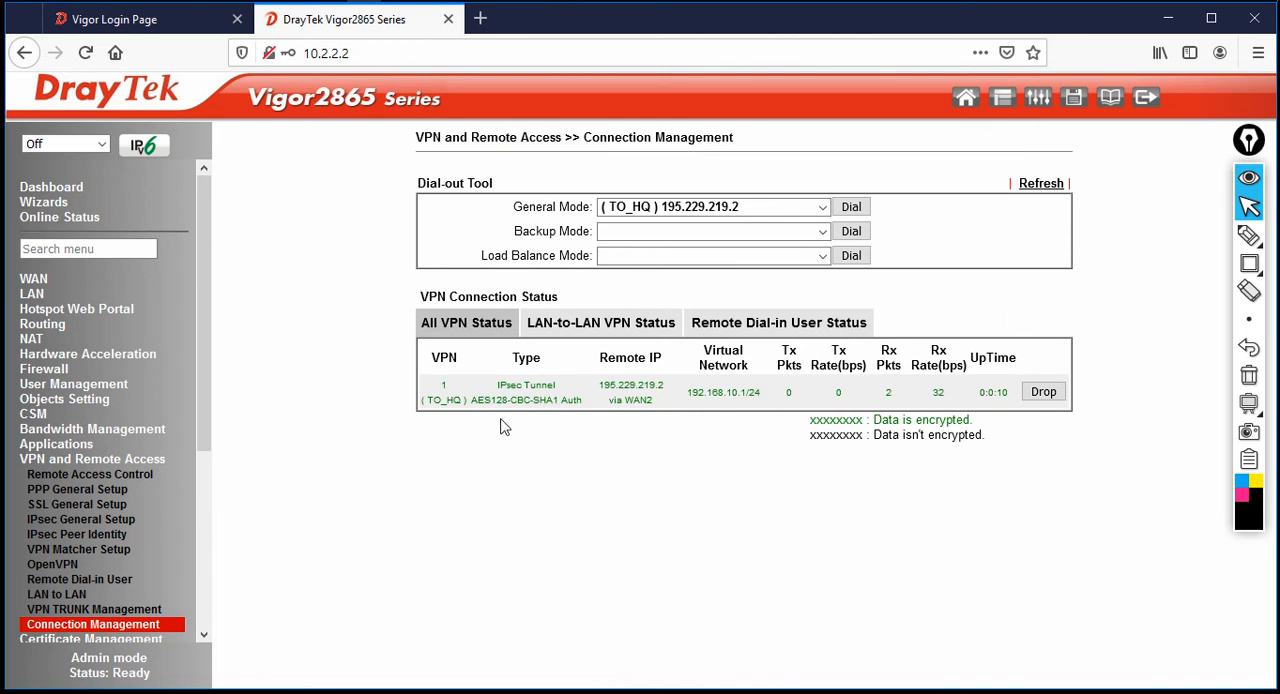
pyautogui.click(1150, 98)
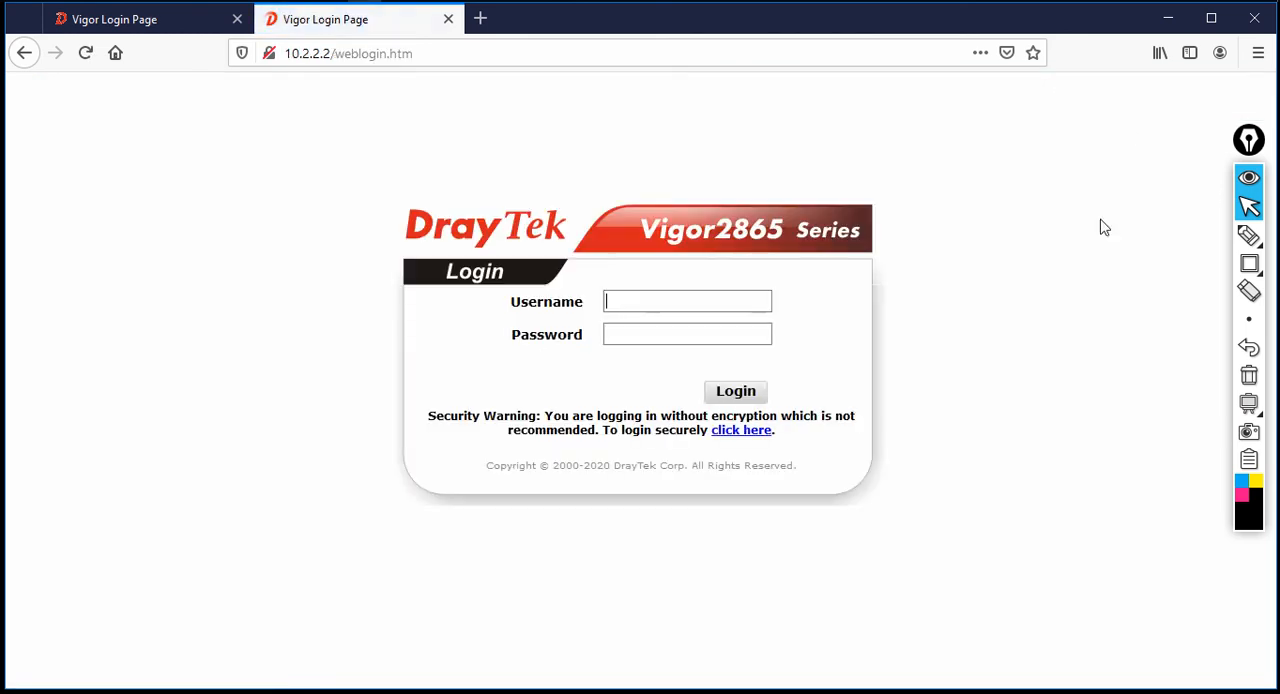
# Return to the HQ router's login page, ping 10.1.1.1 from a Command Prompt and close the prompt
pyautogui.click(156, 31)
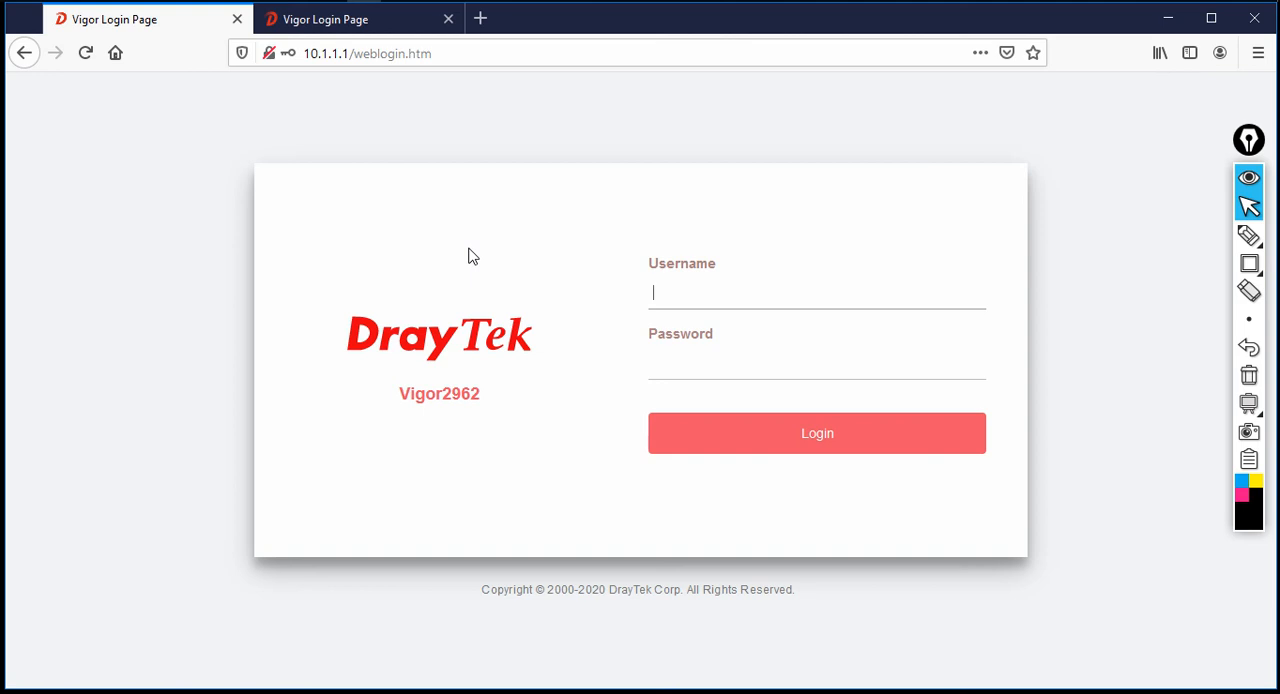
pyautogui.click(332, 2)
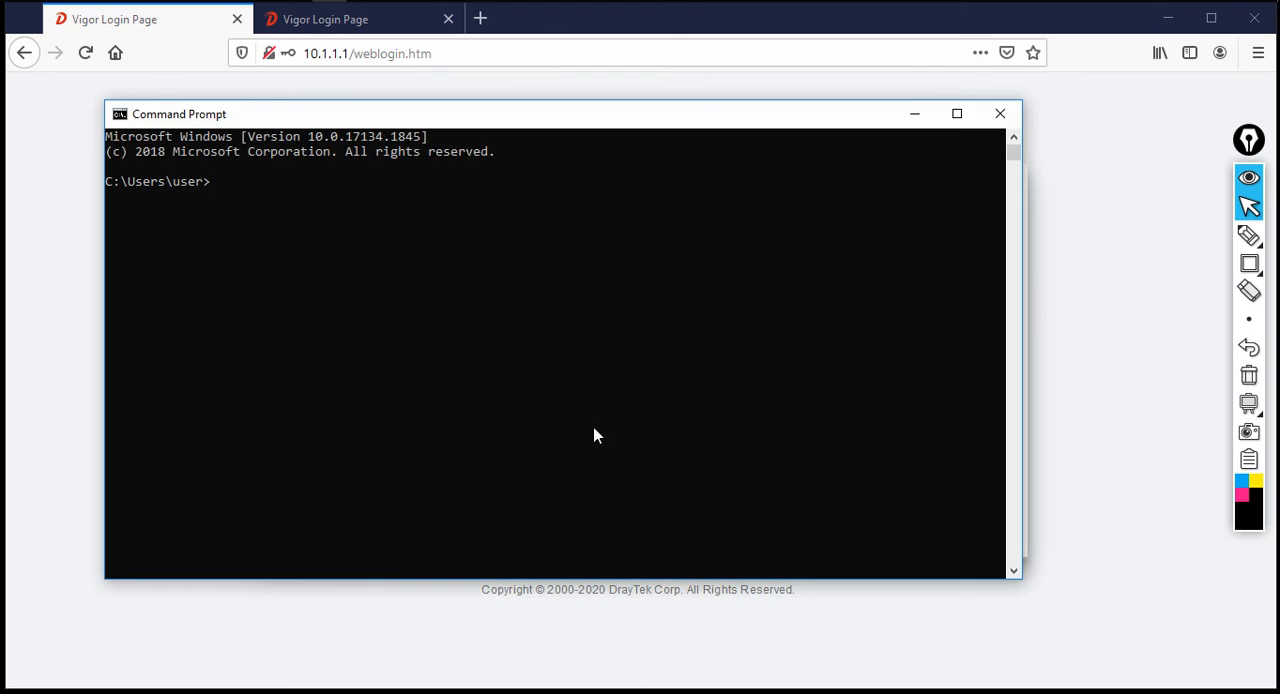
pyautogui.write('ping 10.1.1.1')
pyautogui.press('Return')
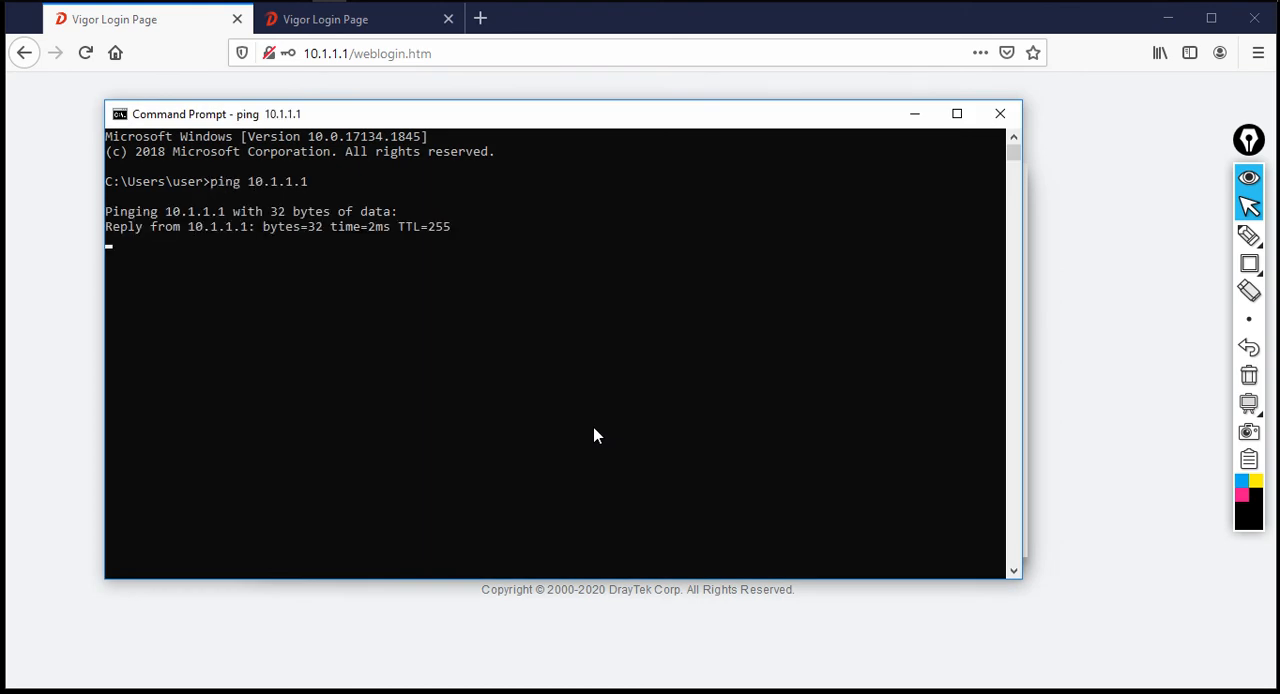
pyautogui.hotkey('ctrl', 'c')
pyautogui.write('exit')
pyautogui.press('Return')
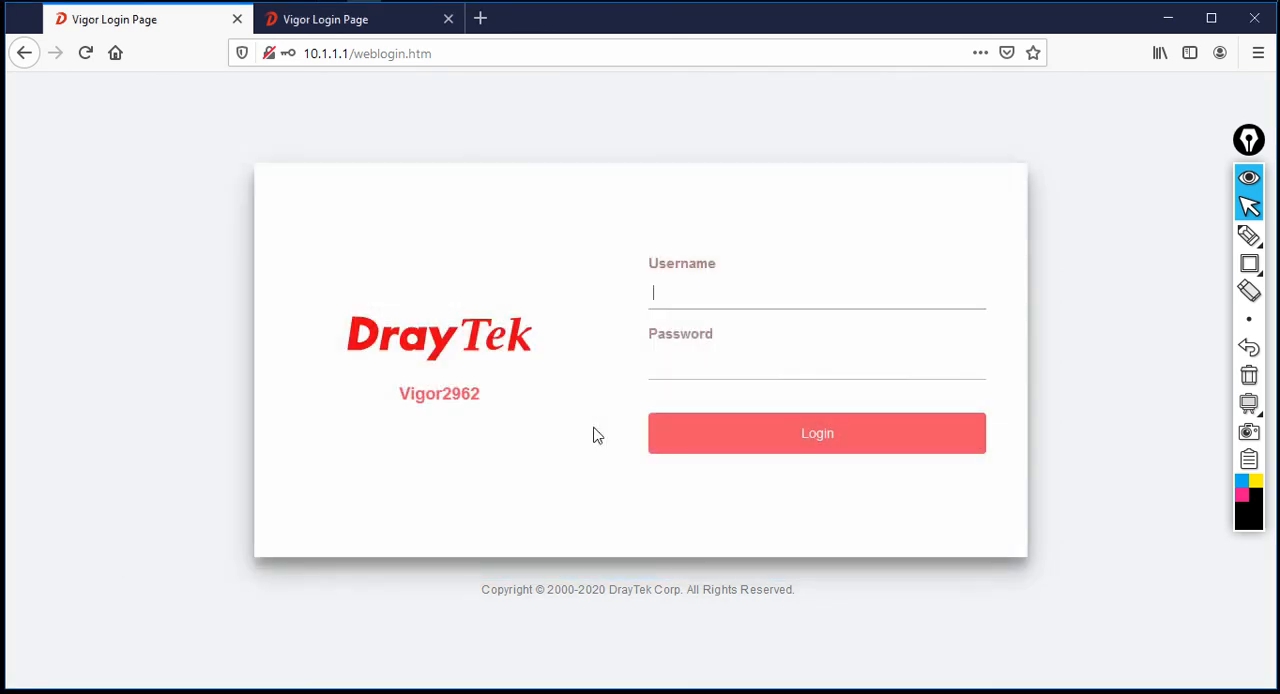
# Reload the Vigor2962 login page and log in with the administrator username and password
pyautogui.click(85, 52)
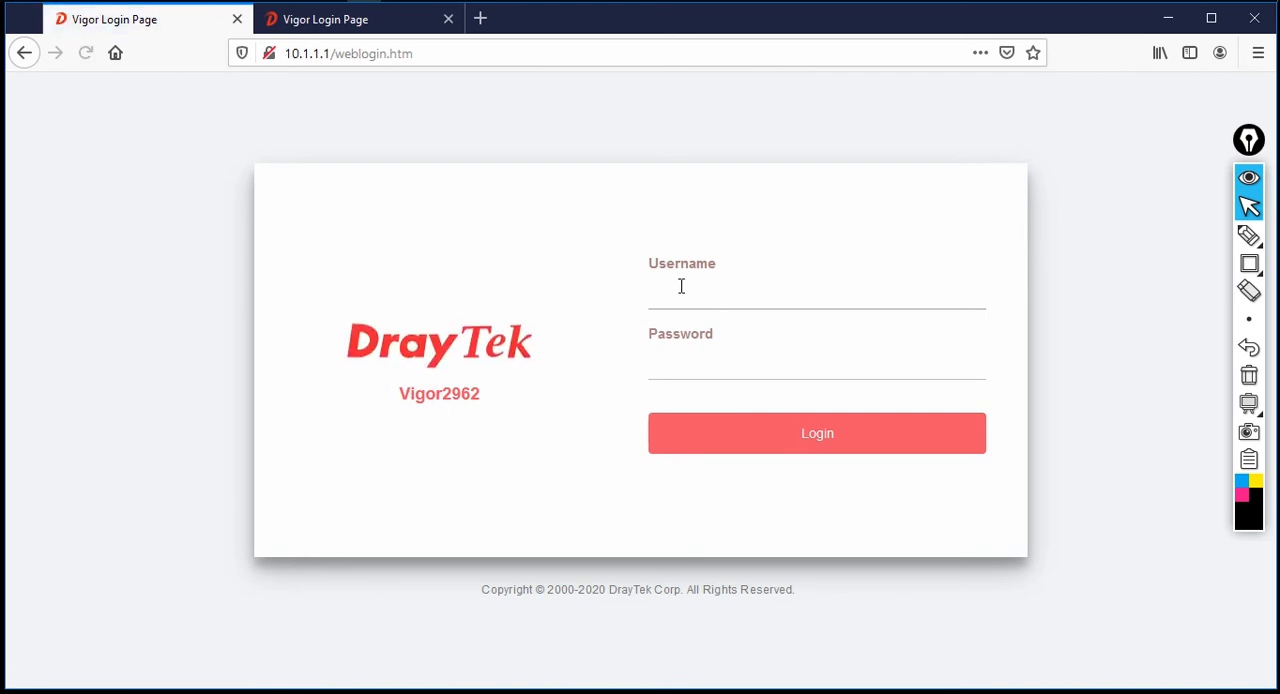
pyautogui.write('admin')
pyautogui.press('Return')
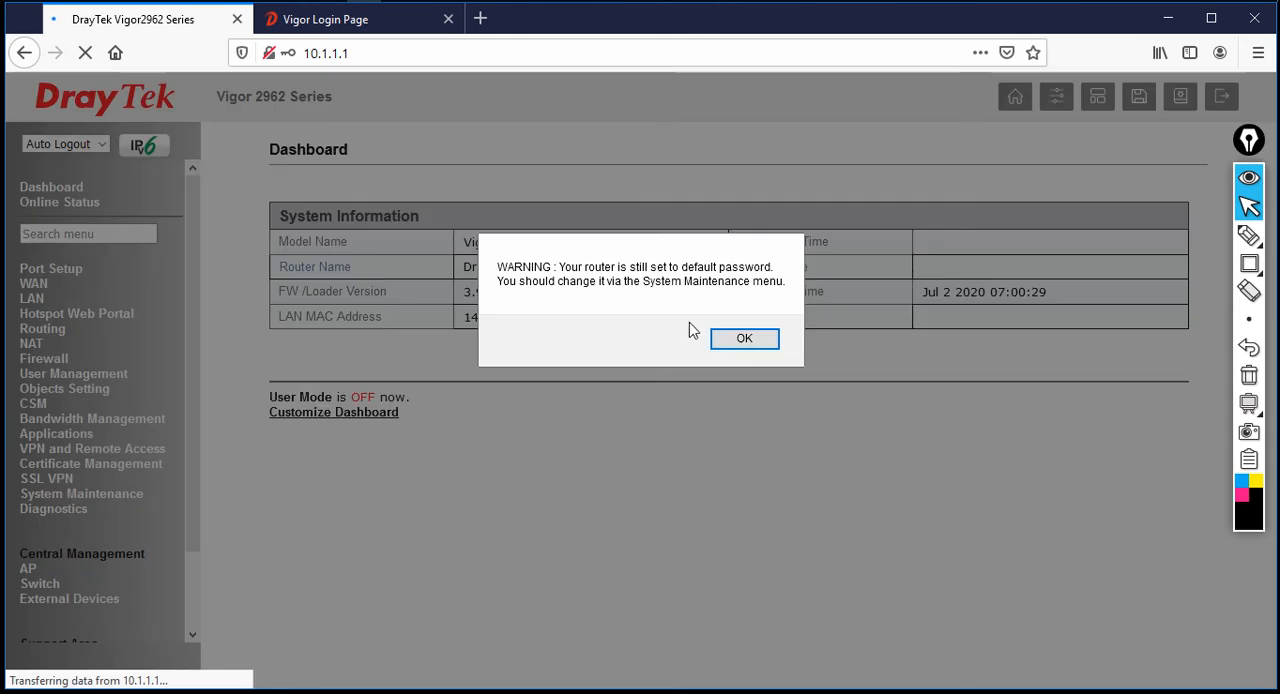
# Dismiss the default-password warning and check the TO_BR tunnel's status in the VPN connection status list
pyautogui.press('Return')
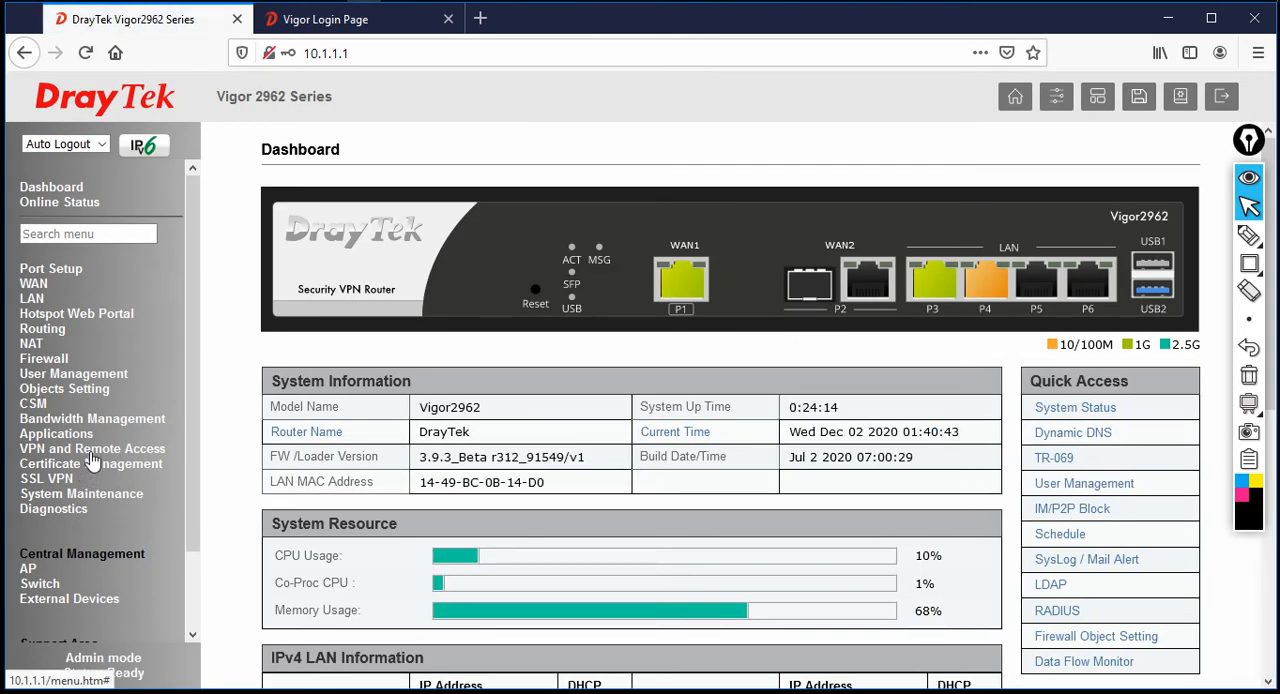
pyautogui.click(92, 449)
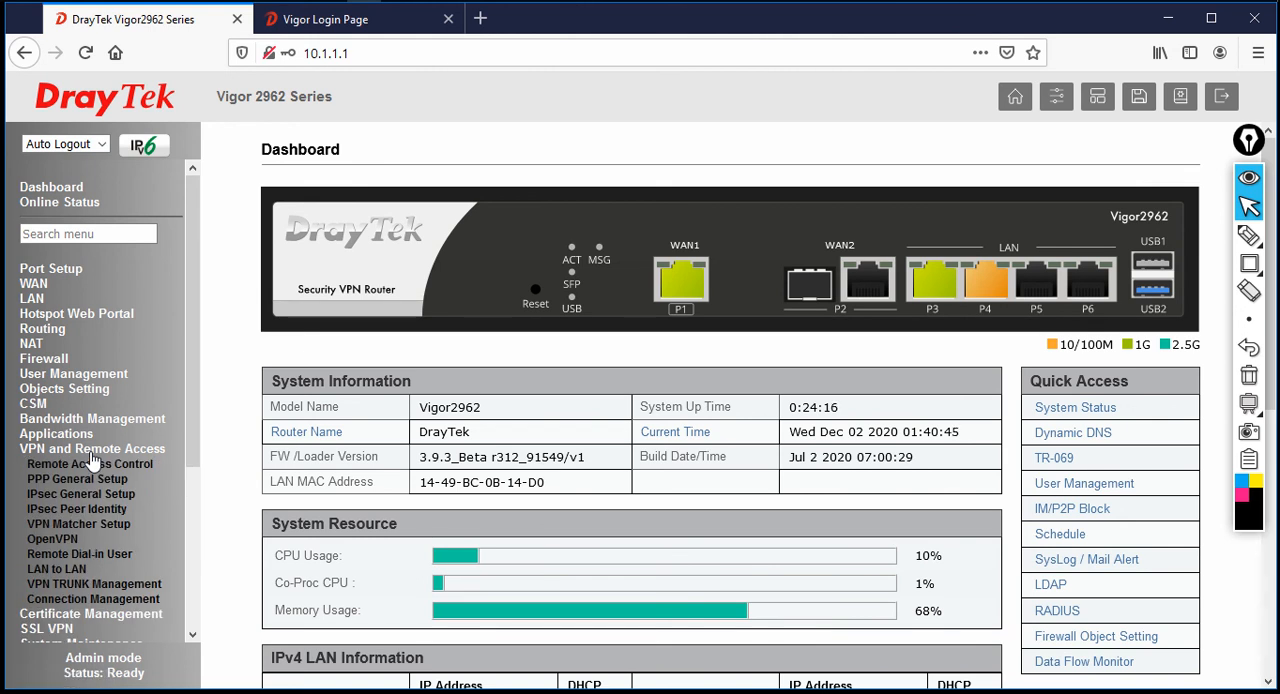
pyautogui.click(92, 599)
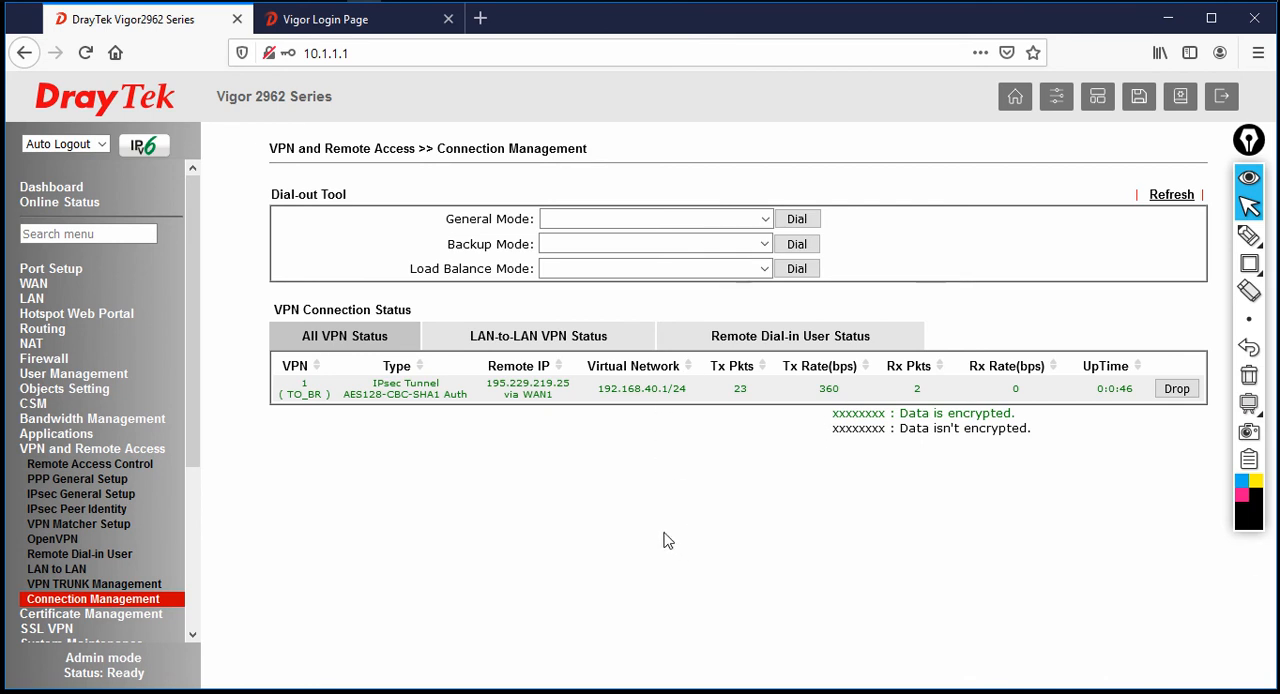
# Switch to the PowerPoint topology slide, number VLANs V10 to V60 from 1 to 6 with pen annotations, and clear them
pyautogui.hotkey('alt', 'Tab')
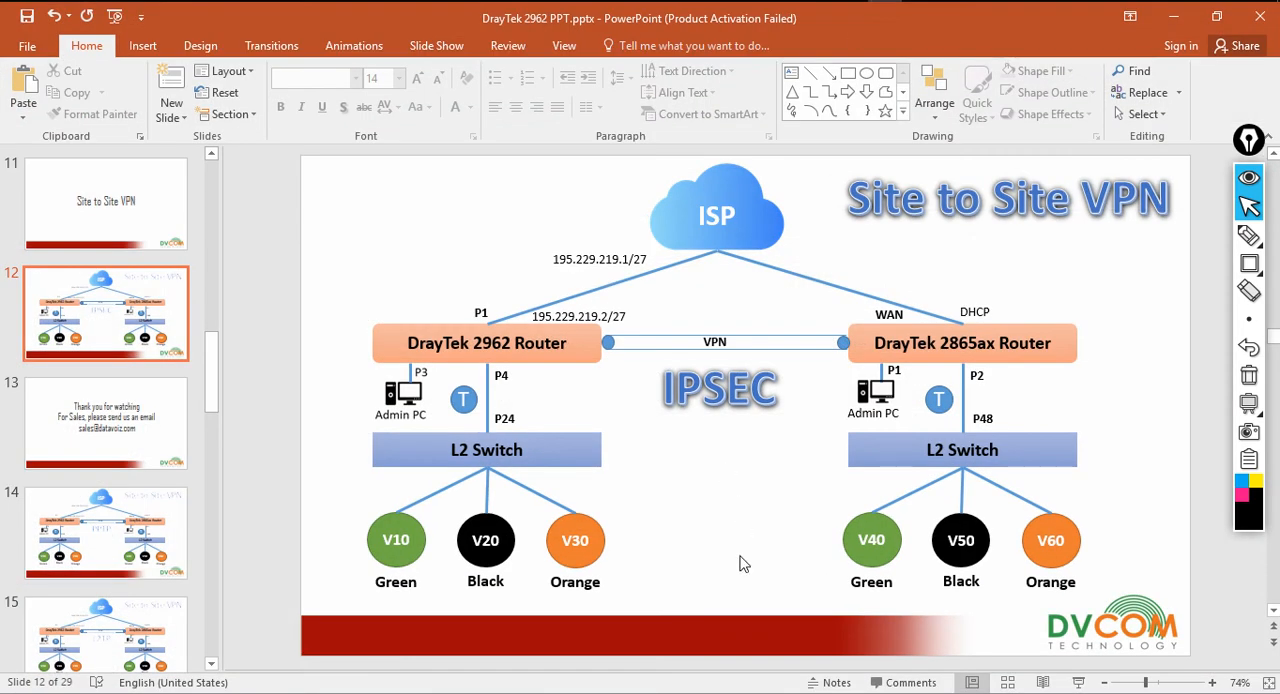
pyautogui.click(1249, 236)
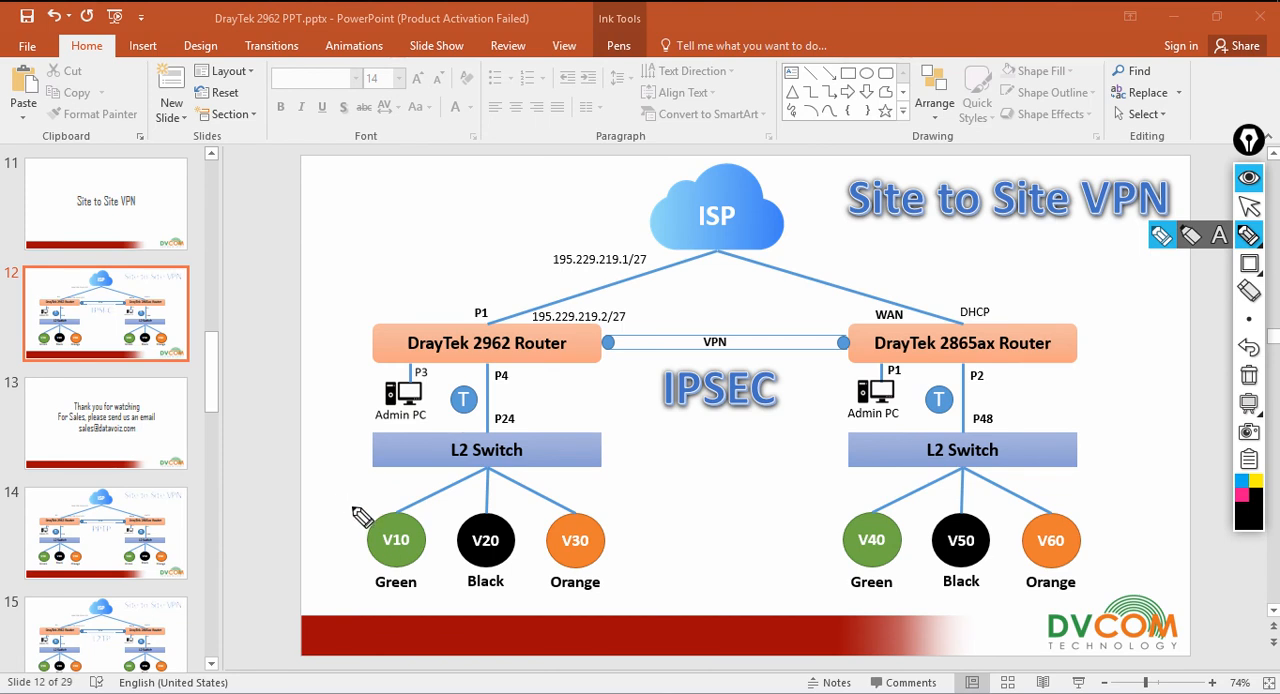
pyautogui.moveTo(343, 495)
pyautogui.mouseDown()
pyautogui.moveTo(347, 515)
pyautogui.moveTo(495, 512)
pyautogui.mouseUp()
pyautogui.moveTo(578, 506)
pyautogui.mouseDown()
pyautogui.moveTo(568, 490)
pyautogui.moveTo(562, 500)
pyautogui.moveTo(582, 492)
pyautogui.moveTo(596, 510)
pyautogui.mouseUp()
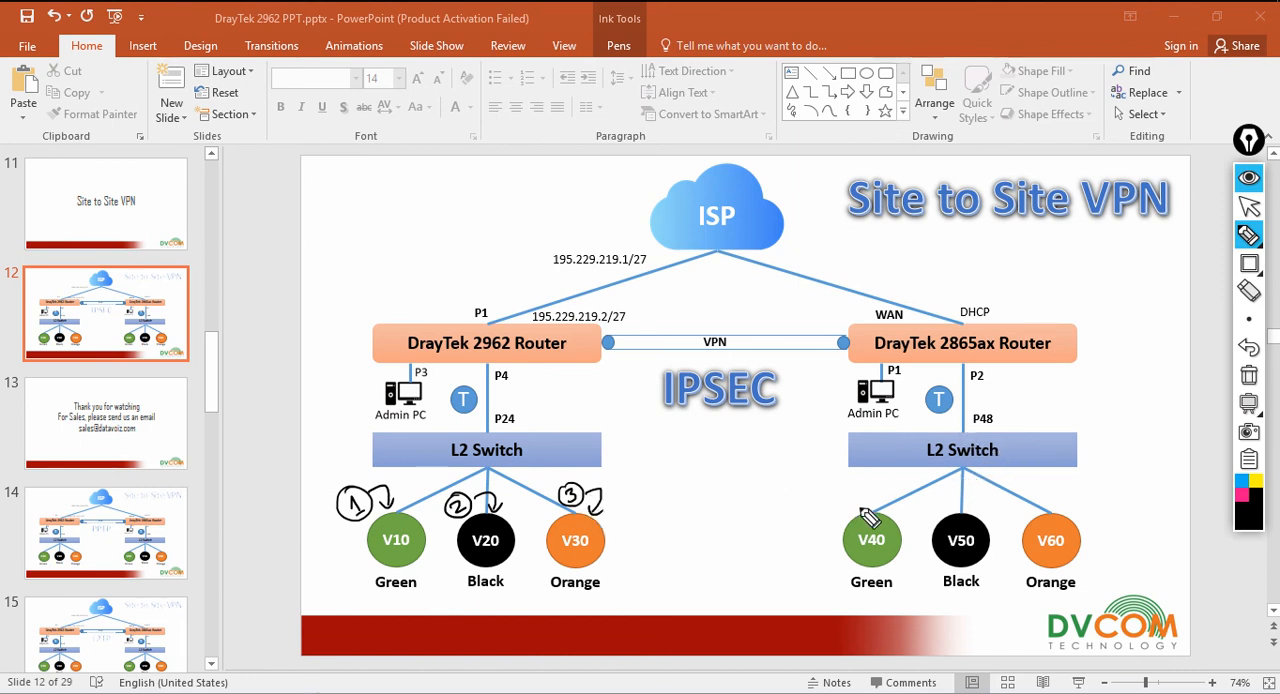
pyautogui.moveTo(826, 490)
pyautogui.mouseDown()
pyautogui.moveTo(820, 500)
pyautogui.moveTo(841, 496)
pyautogui.mouseUp()
pyautogui.moveTo(860, 500)
pyautogui.mouseDown()
pyautogui.moveTo(870, 492)
pyautogui.moveTo(917, 515)
pyautogui.moveTo(932, 500)
pyautogui.moveTo(950, 515)
pyautogui.mouseUp()
pyautogui.moveTo(1048, 474)
pyautogui.mouseDown()
pyautogui.moveTo(1040, 494)
pyautogui.moveTo(1050, 480)
pyautogui.moveTo(1072, 512)
pyautogui.mouseUp()
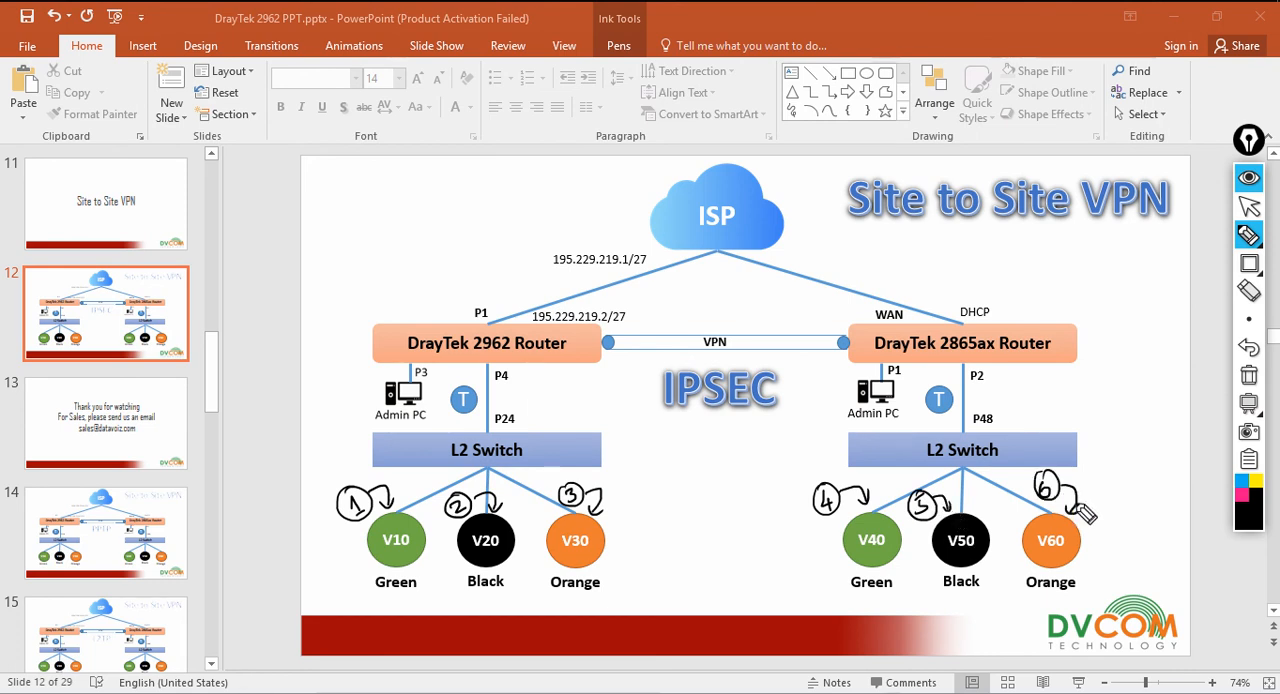
pyautogui.click(1248, 375)
pyautogui.click(1249, 208)
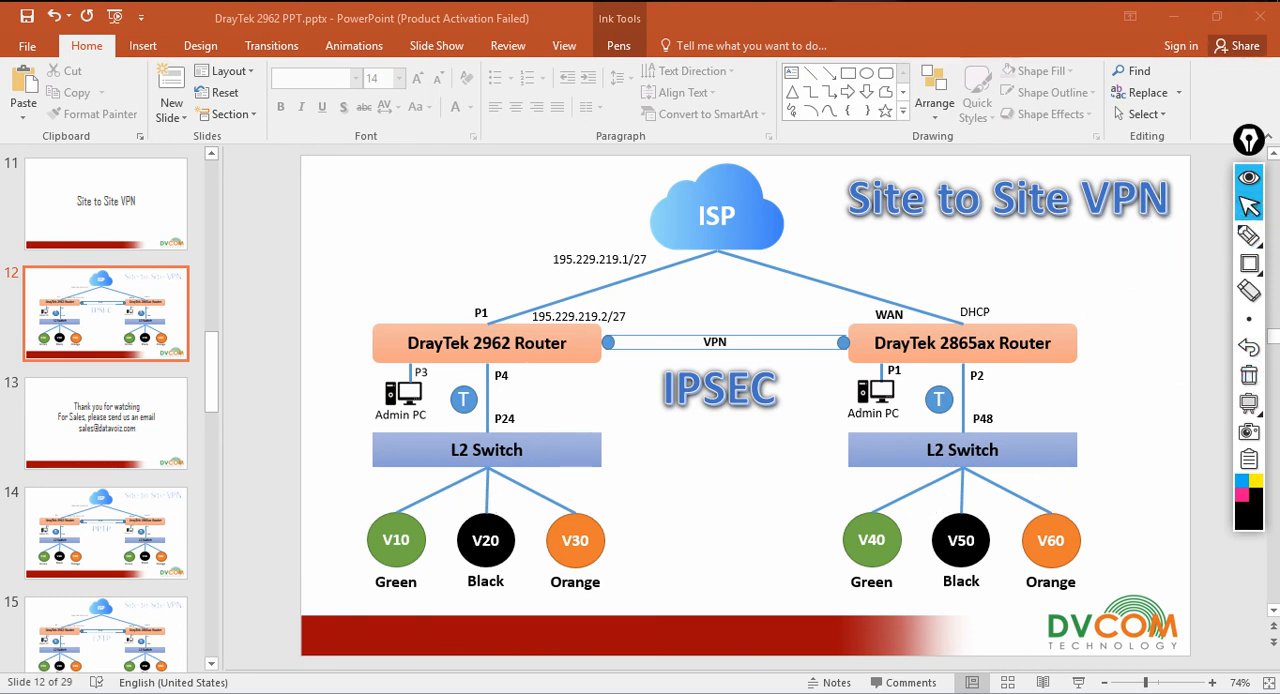
# Return to the Vigor2962 web interface in the browser and log out of the HQ router
pyautogui.hotkey('alt', 'Tab')
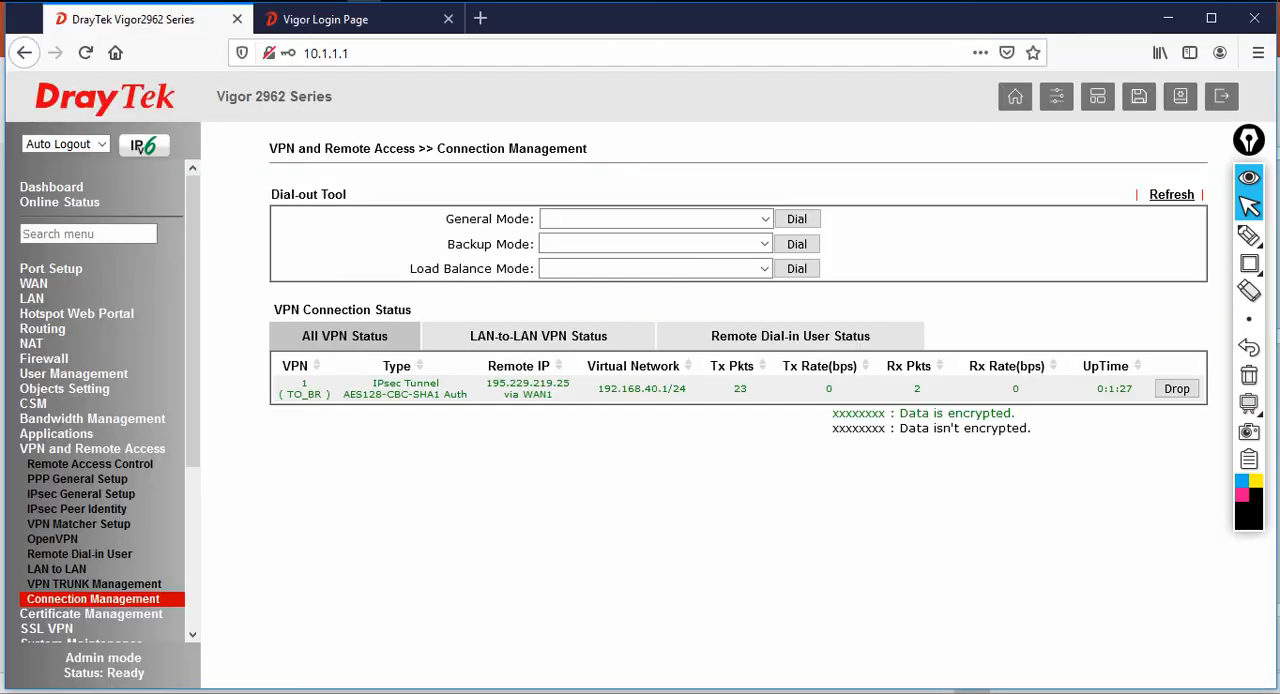
pyautogui.click(1224, 97)
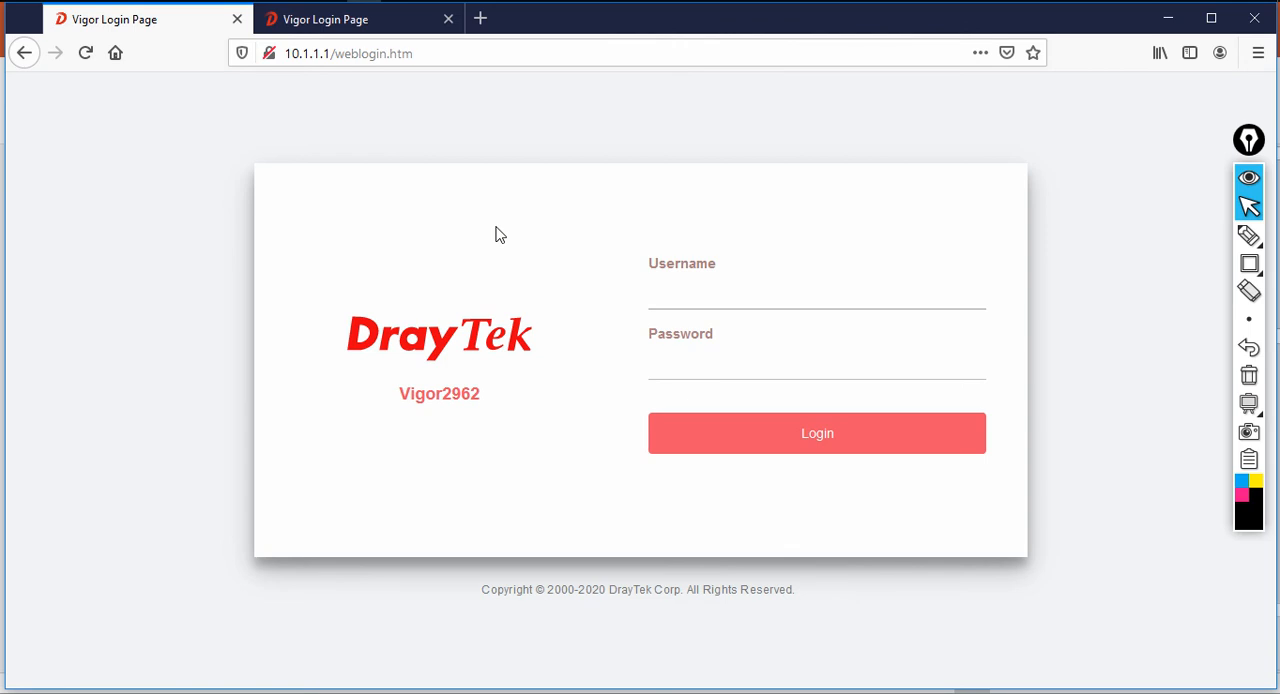
# Open Network Connections with ncpa.cpl, examine the LAN adapter's IPv4 address details, and close the windows
pyautogui.press('super+r')
pyautogui.write('ncpa.cpl')
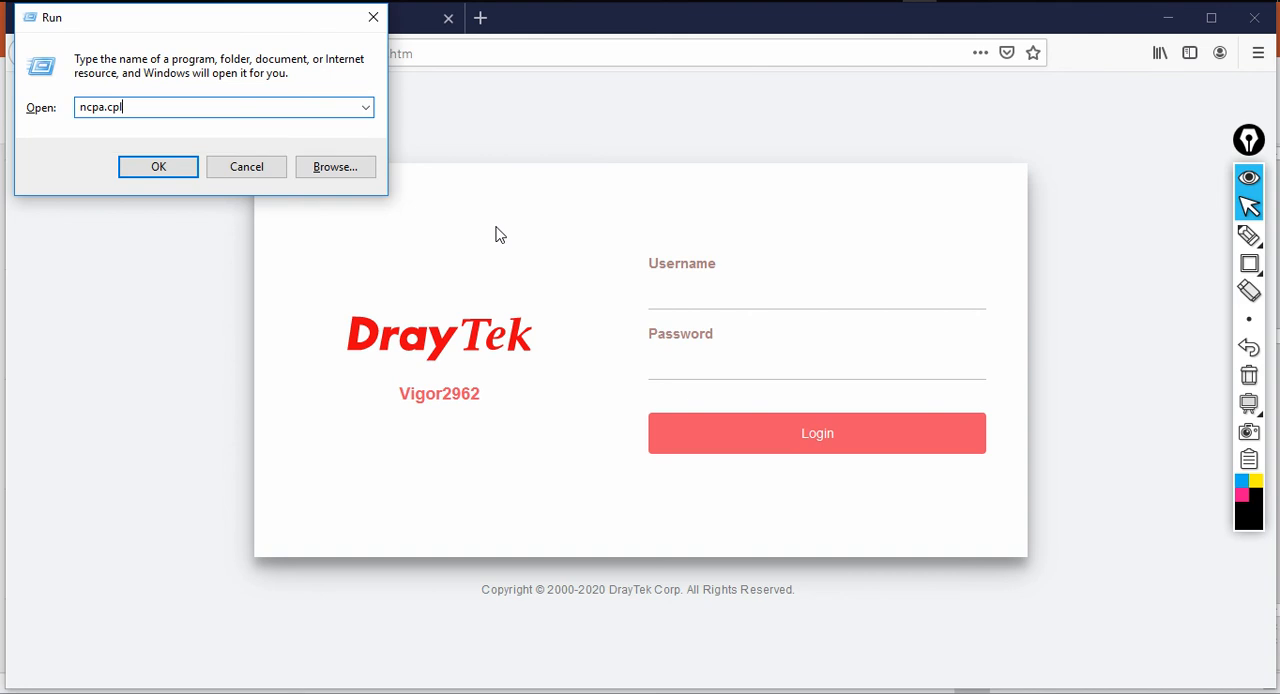
pyautogui.press('Return')
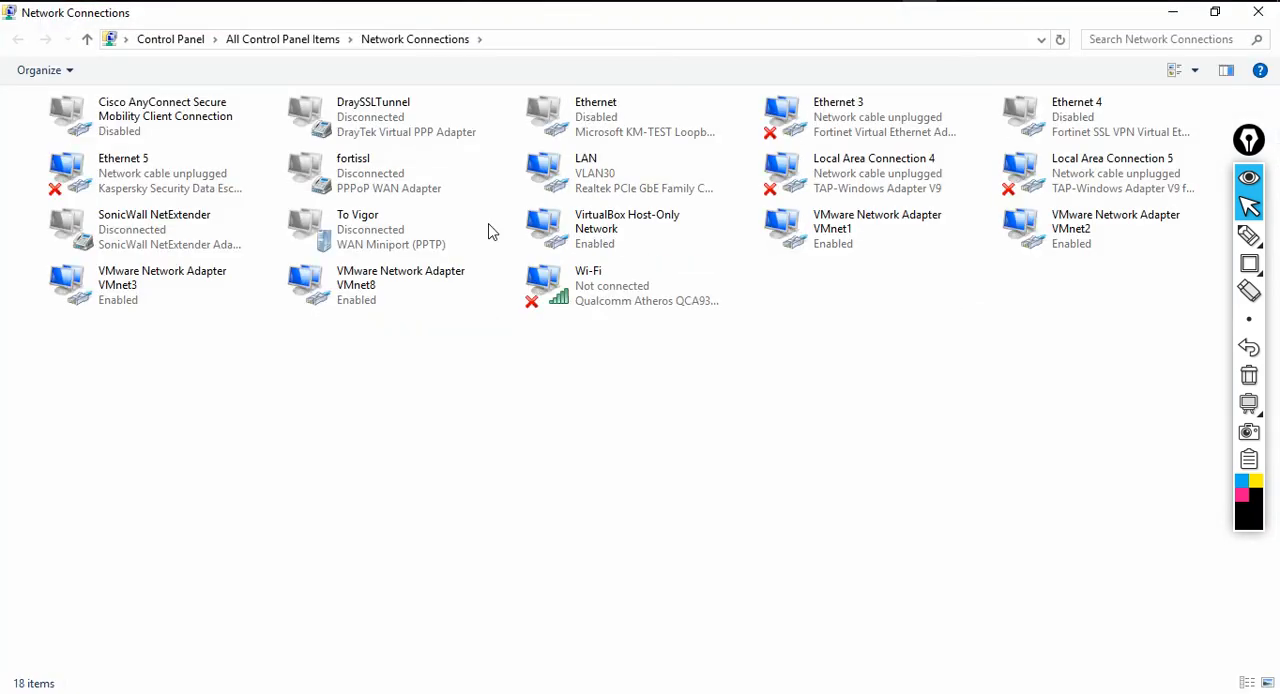
pyautogui.doubleClick(560, 165)
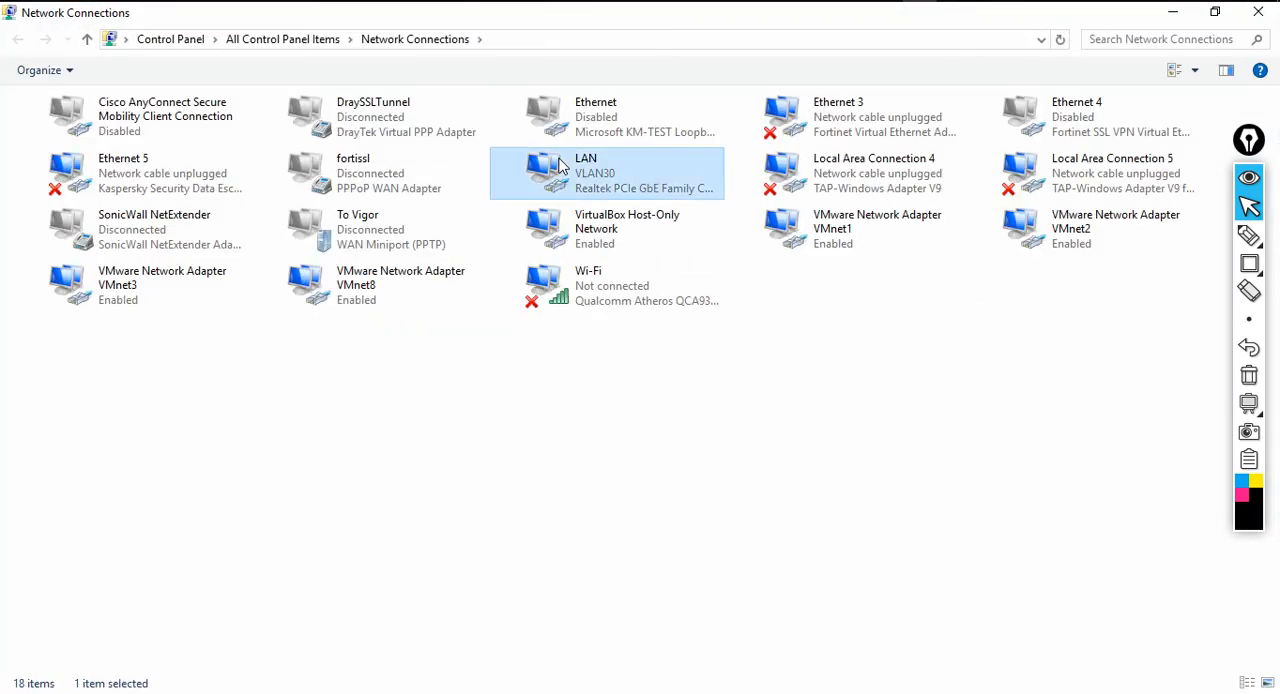
pyautogui.click(539, 313)
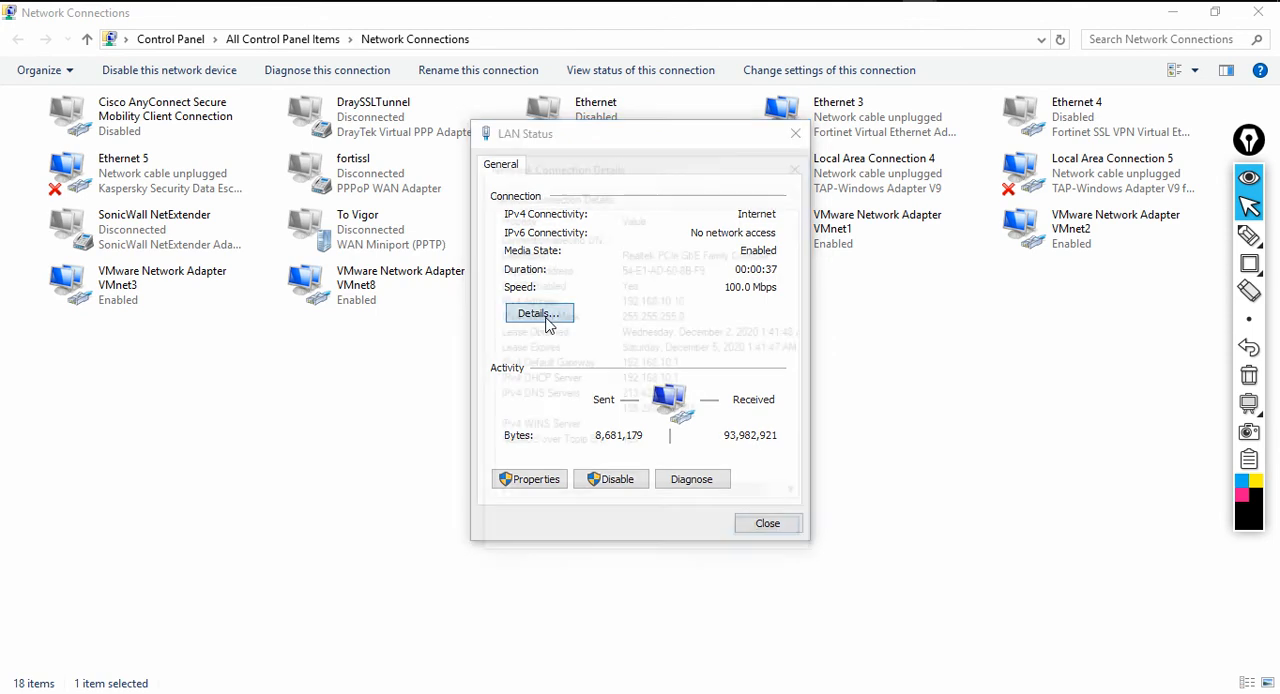
pyautogui.click(631, 304)
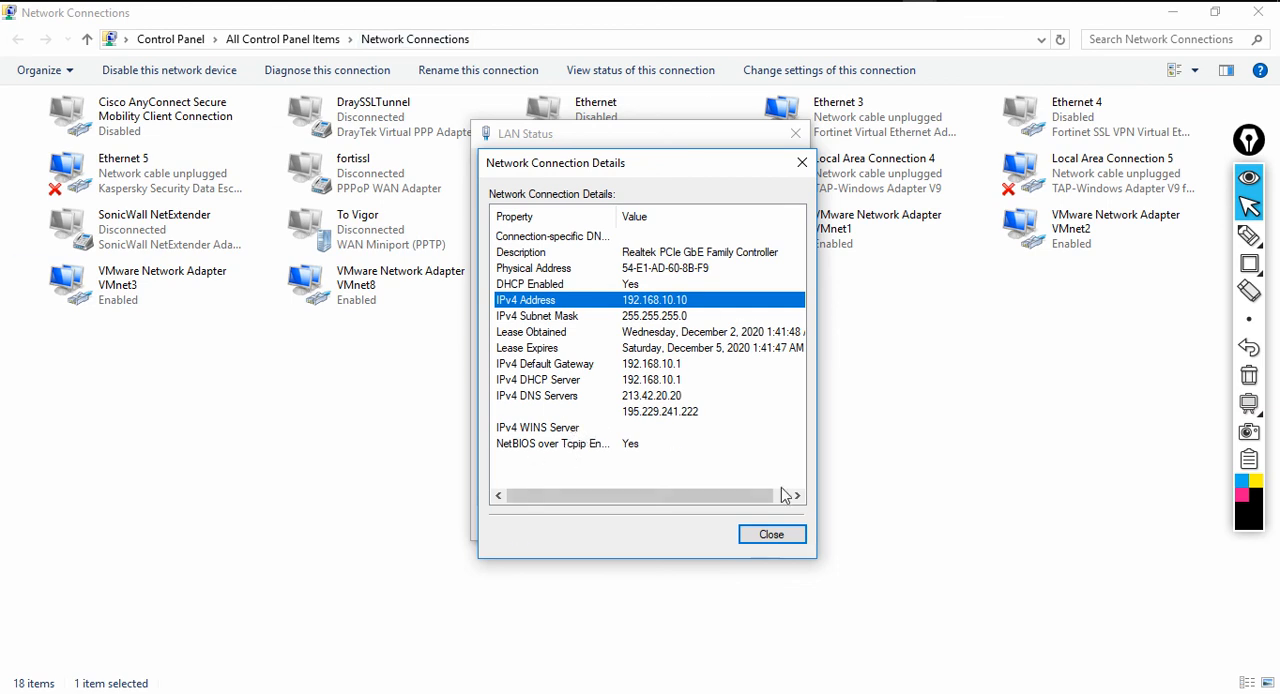
pyautogui.click(788, 543)
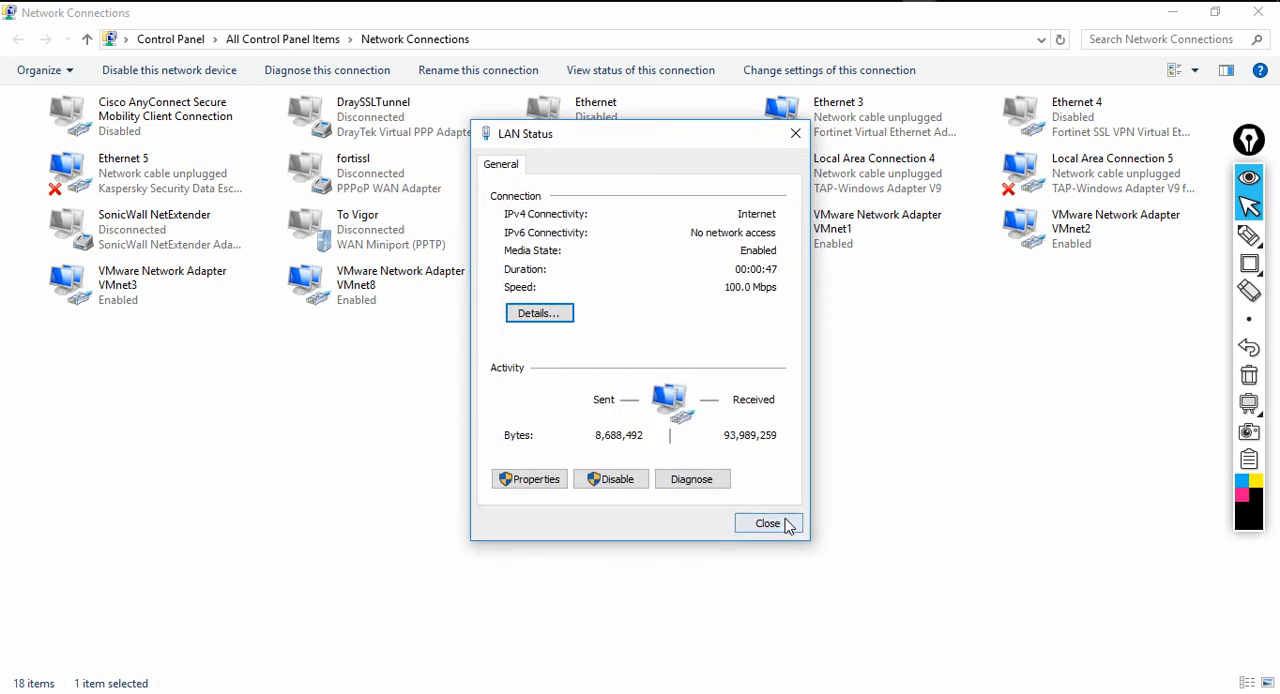
pyautogui.click(775, 524)
pyautogui.click(1268, 14)
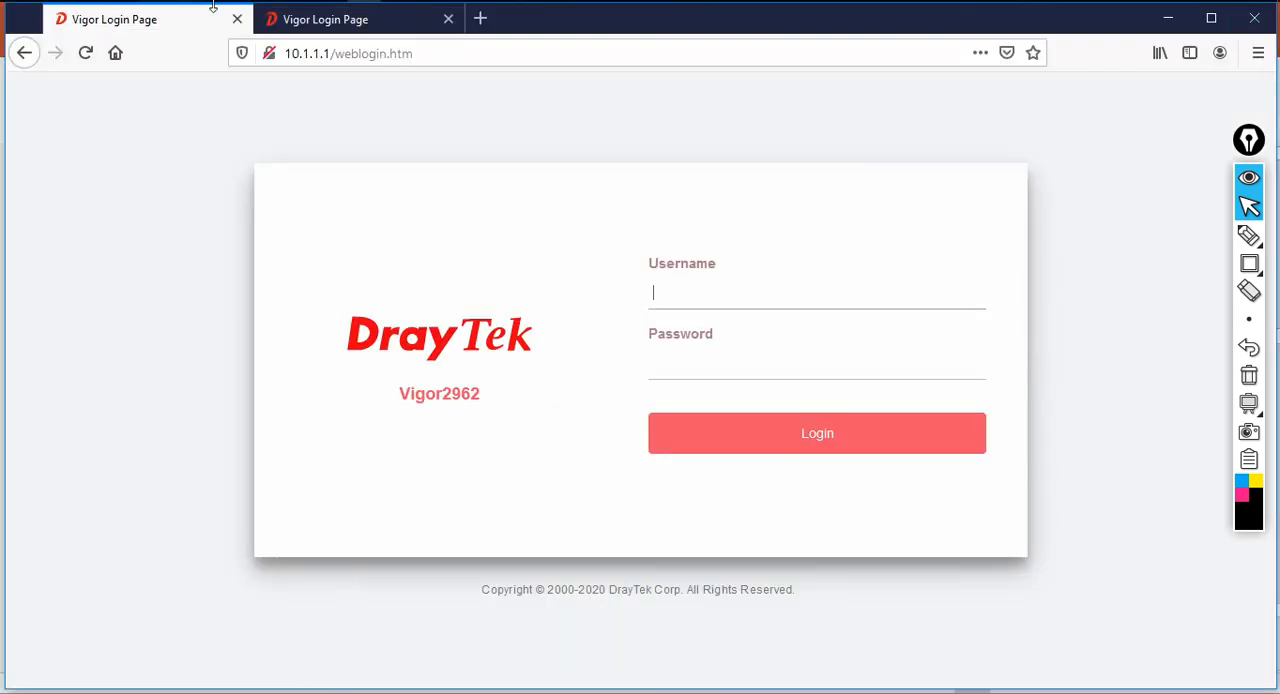
# Test internet access by pinging 4.2.2.2 from a Command Prompt, and stop the ping
pyautogui.write('ping 4.2.')
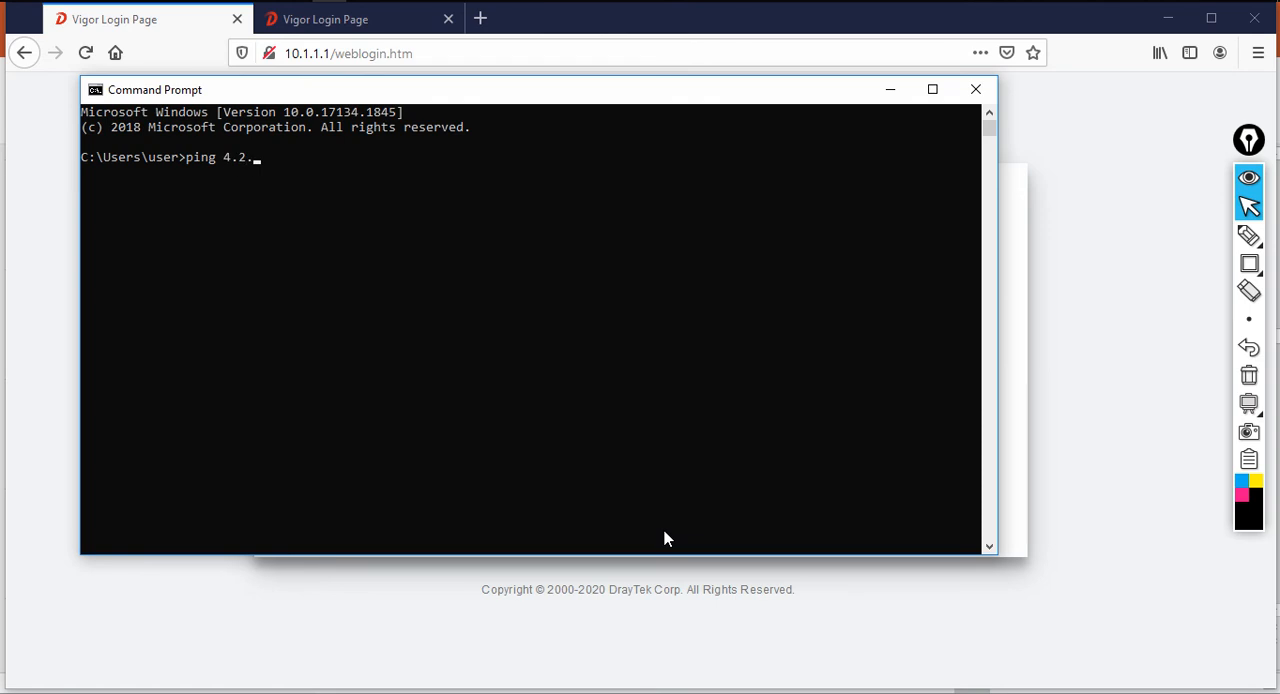
pyautogui.write('2.2')
pyautogui.press('Return')
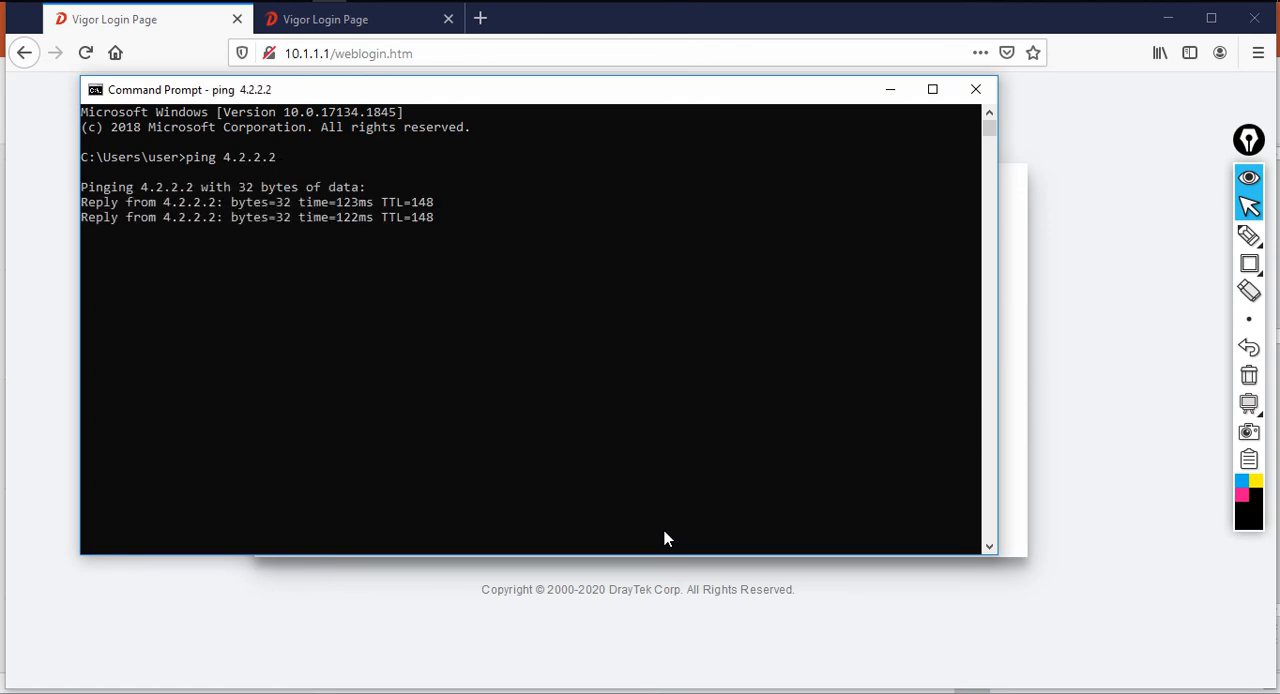
pyautogui.hotkey('ctrl', 'c')
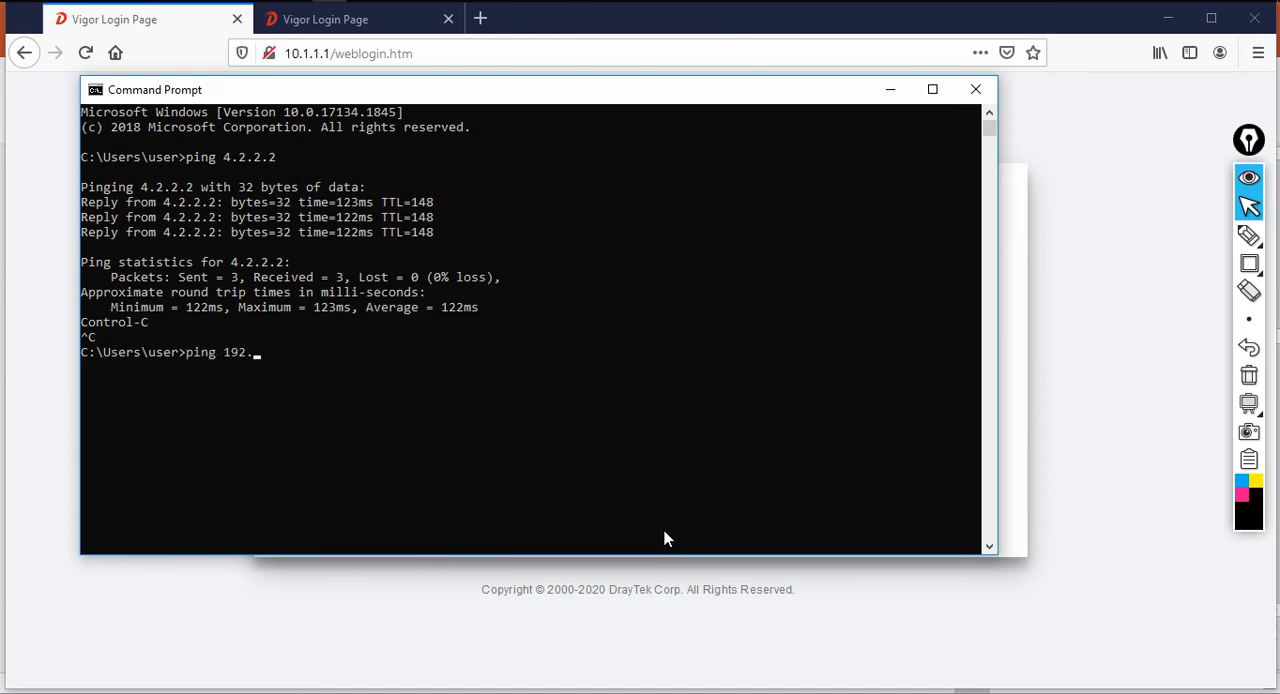
# Ping the branch gateways 192.168.40.1, 192.168.50.1 and 192.168.60.1 through the VPN tunnel
pyautogui.write('ping 192.168.40.1')
pyautogui.press('Return')
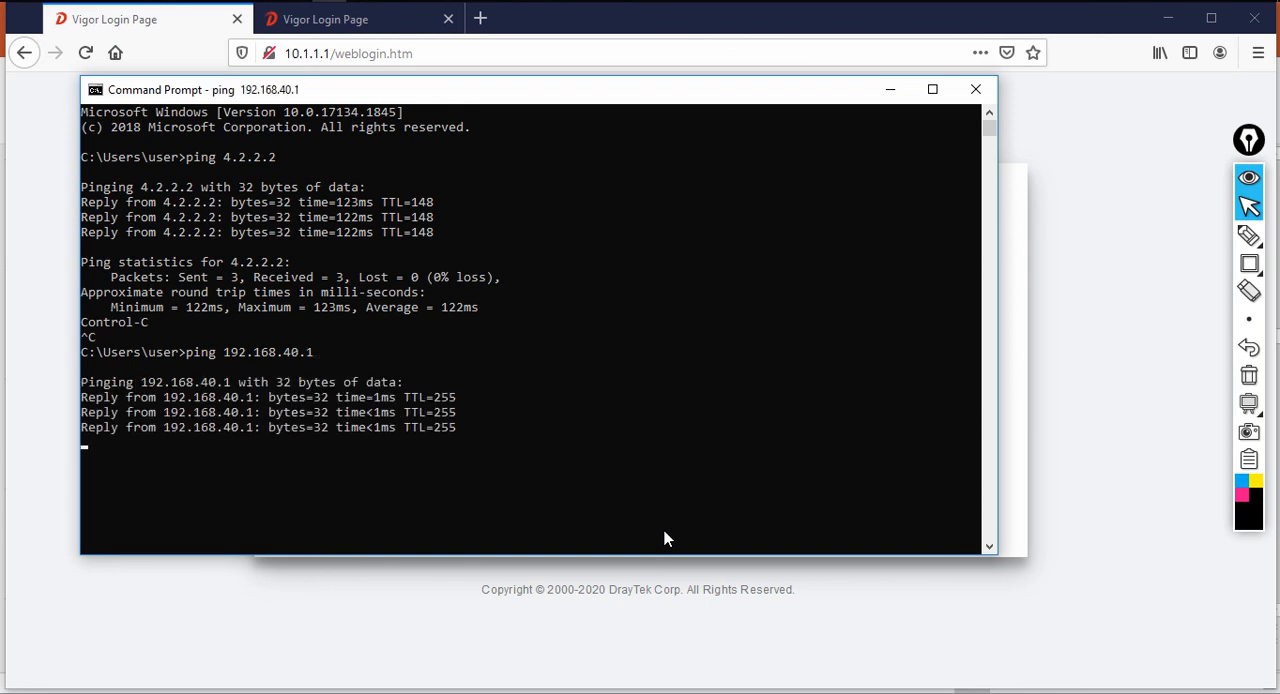
pyautogui.write('ping 192.168.40.')
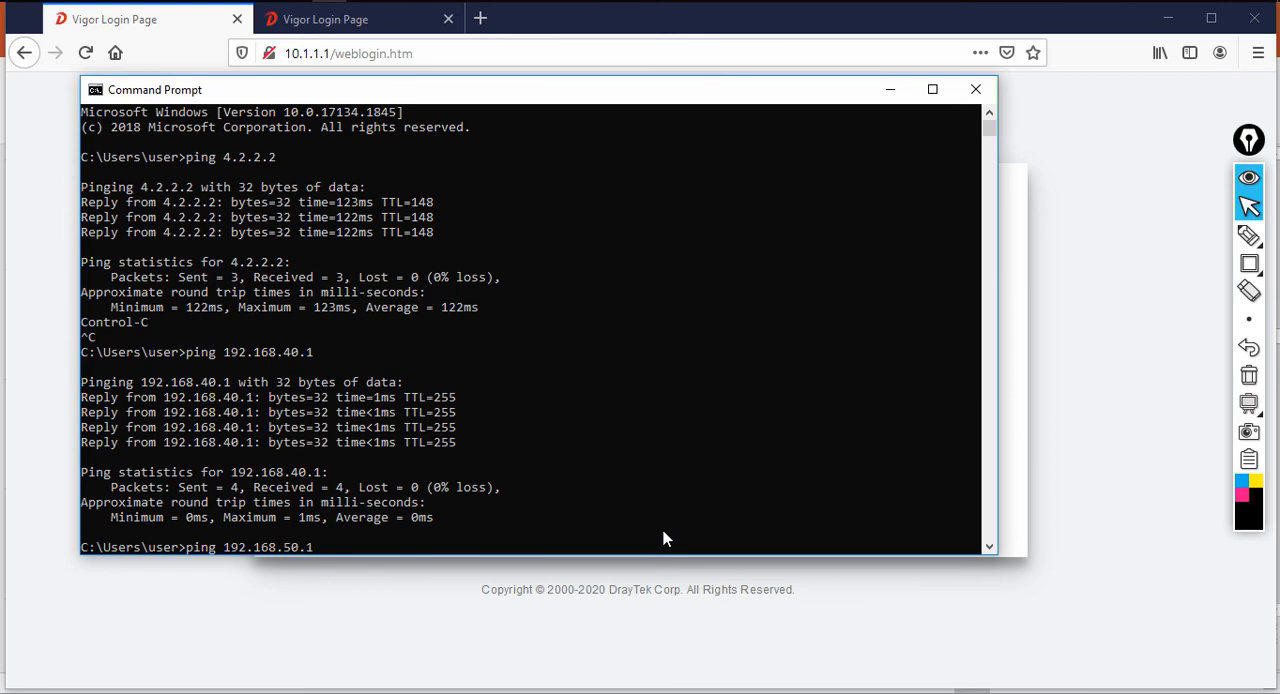
pyautogui.write('1')
pyautogui.press('Return')
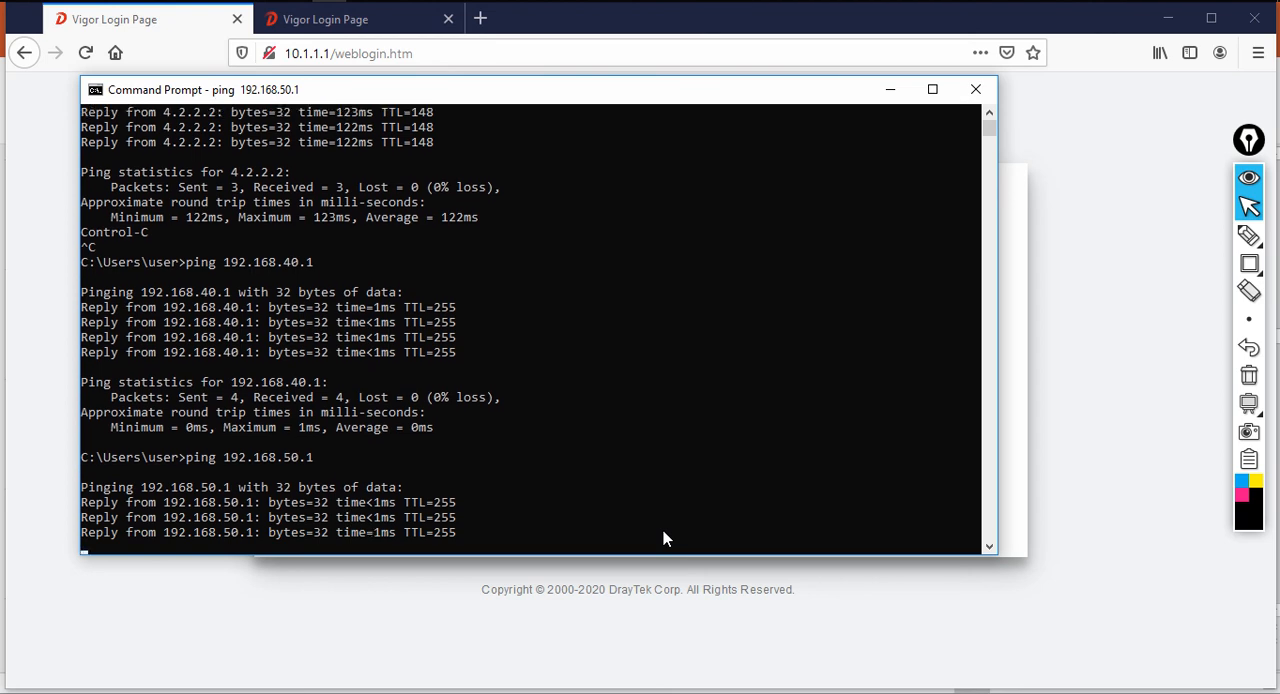
pyautogui.press('Up')
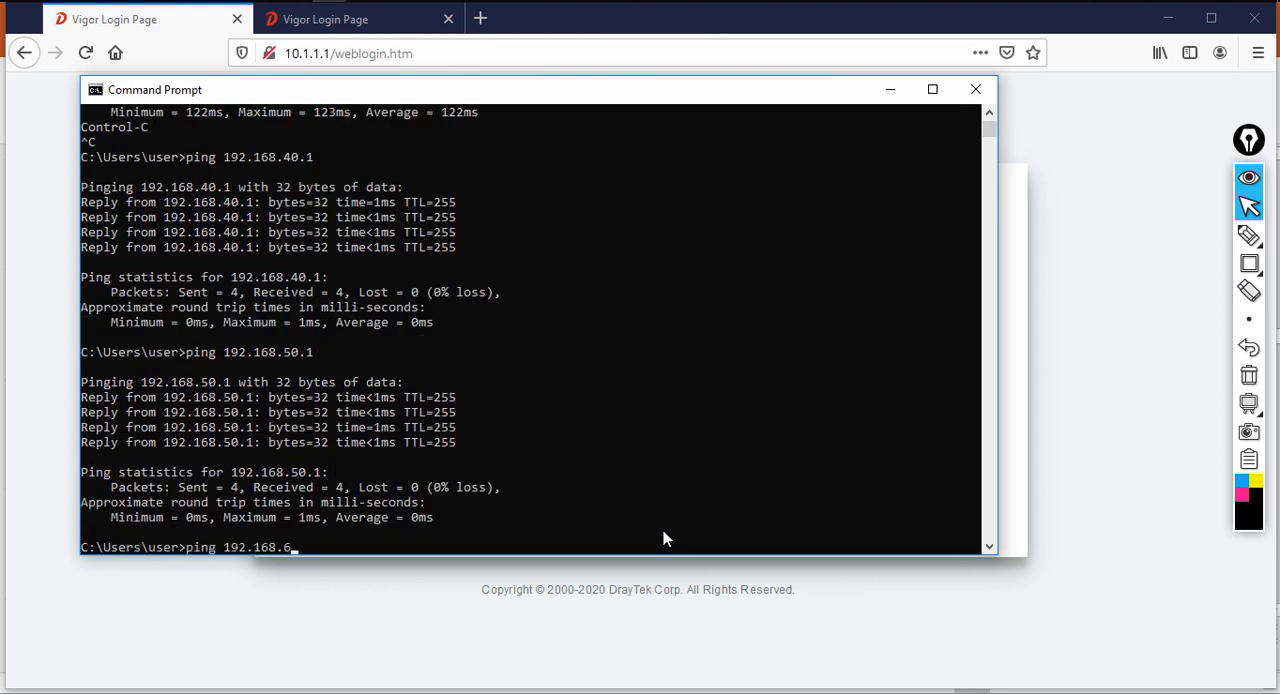
pyautogui.write('60.1')
pyautogui.press('Return')
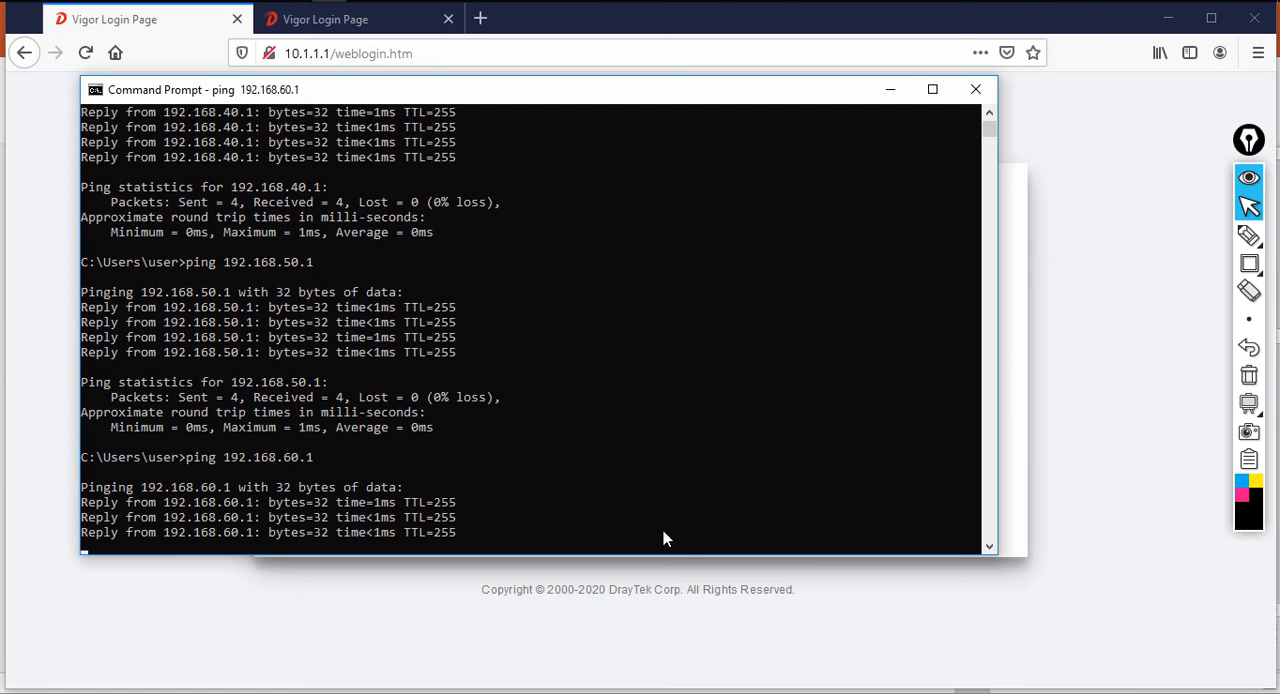
# Sketch yellow annotations linking 192.168.10.0/24 to the 40.0, 50.0 and 60.0 networks over the Command Prompt, and clear them
pyautogui.click(1249, 235)
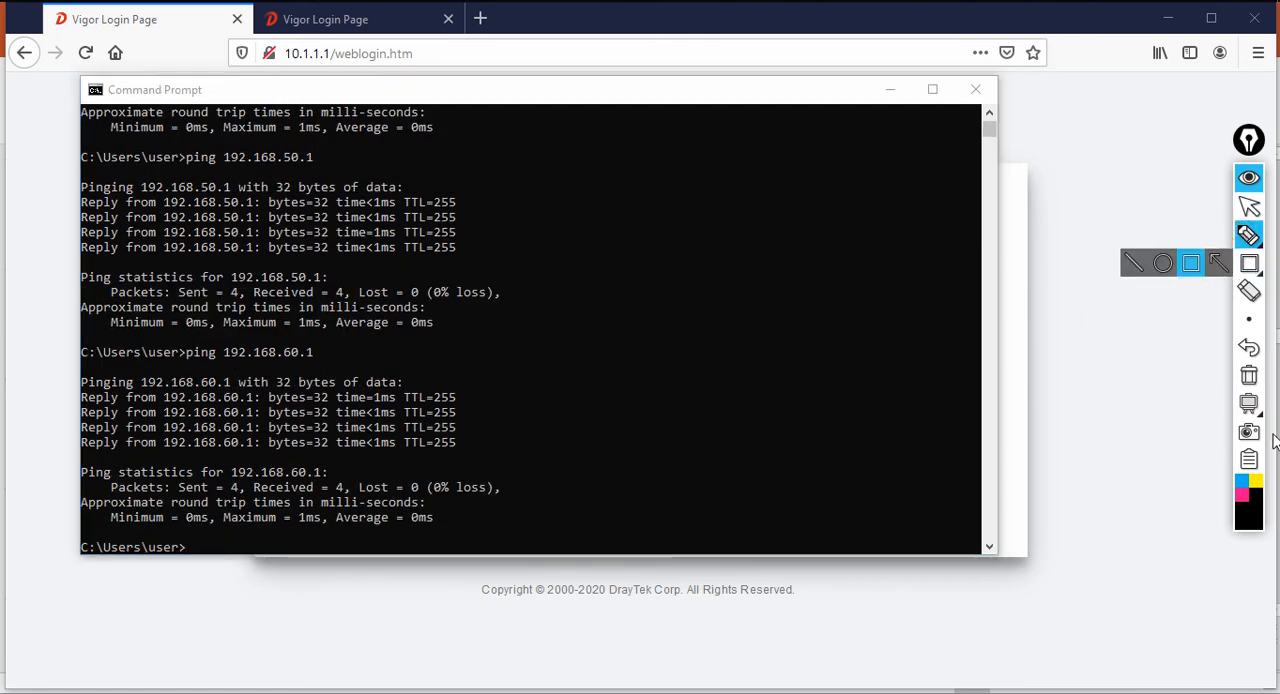
pyautogui.click(1256, 484)
pyautogui.moveTo(554, 226)
pyautogui.mouseDown()
pyautogui.moveTo(556, 248)
pyautogui.moveTo(606, 223)
pyautogui.mouseUp()
pyautogui.click(596, 231)
pyautogui.moveTo(620, 207)
pyautogui.mouseDown()
pyautogui.moveTo(620, 221)
pyautogui.moveTo(620, 207)
pyautogui.mouseUp()
pyautogui.click(629, 211)
pyautogui.moveTo(633, 199)
pyautogui.mouseDown()
pyautogui.moveTo(638, 213)
pyautogui.moveTo(669, 183)
pyautogui.mouseUp()
pyautogui.click(666, 191)
pyautogui.moveTo(683, 163)
pyautogui.mouseDown()
pyautogui.moveTo(688, 205)
pyautogui.moveTo(700, 180)
pyautogui.moveTo(714, 186)
pyautogui.mouseUp()
pyautogui.moveTo(710, 172)
pyautogui.mouseDown()
pyautogui.moveTo(710, 196)
pyautogui.moveTo(586, 266)
pyautogui.moveTo(712, 160)
pyautogui.mouseUp()
pyautogui.moveTo(586, 262); pyautogui.dragTo(563, 398)
pyautogui.moveTo(576, 384)
pyautogui.mouseDown()
pyautogui.moveTo(573, 397)
pyautogui.moveTo(583, 393)
pyautogui.mouseUp()
pyautogui.moveTo(593, 376)
pyautogui.mouseDown()
pyautogui.moveTo(590, 388)
pyautogui.moveTo(620, 372)
pyautogui.mouseUp()
pyautogui.moveTo(625, 240)
pyautogui.mouseDown()
pyautogui.moveTo(674, 295)
pyautogui.moveTo(678, 327)
pyautogui.moveTo(687, 306)
pyautogui.mouseUp()
pyautogui.moveTo(692, 304); pyautogui.dragTo(693, 315)
pyautogui.click(704, 305)
pyautogui.moveTo(709, 294); pyautogui.dragTo(720, 318)
pyautogui.moveTo(694, 205)
pyautogui.mouseDown()
pyautogui.moveTo(800, 225)
pyautogui.moveTo(803, 238)
pyautogui.moveTo(842, 208)
pyautogui.mouseUp()
pyautogui.click(822, 238)
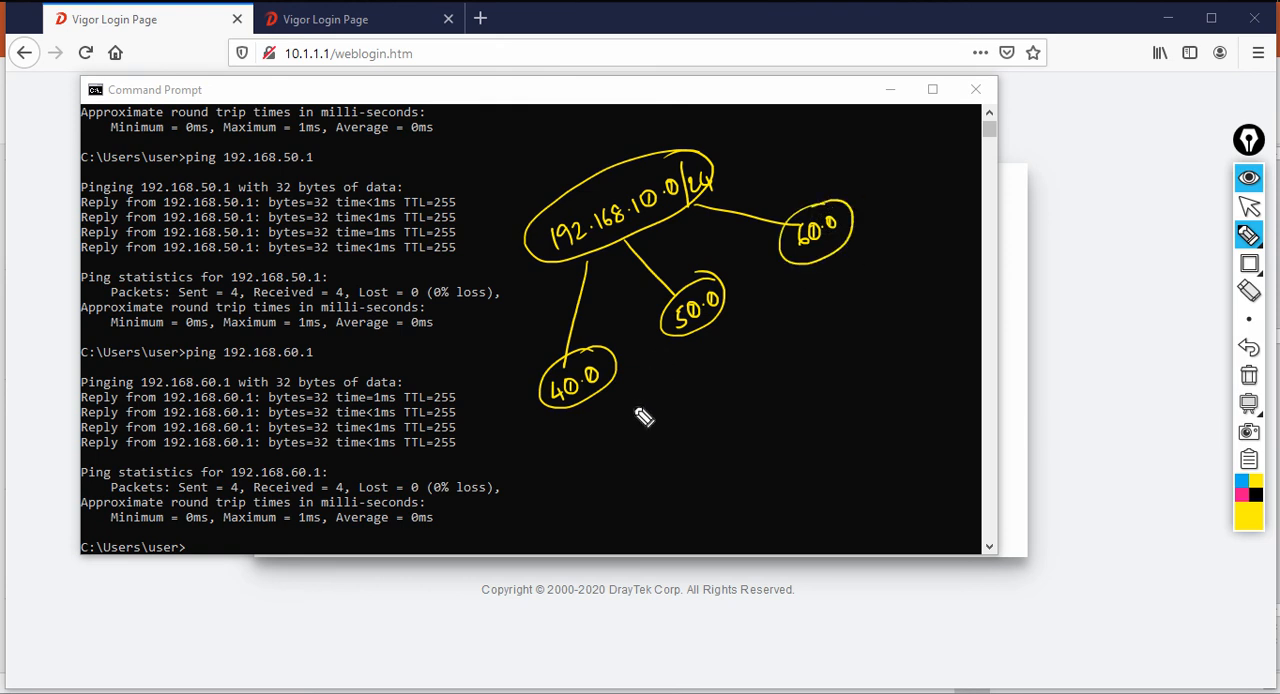
pyautogui.click(1248, 378)
pyautogui.click(1249, 205)
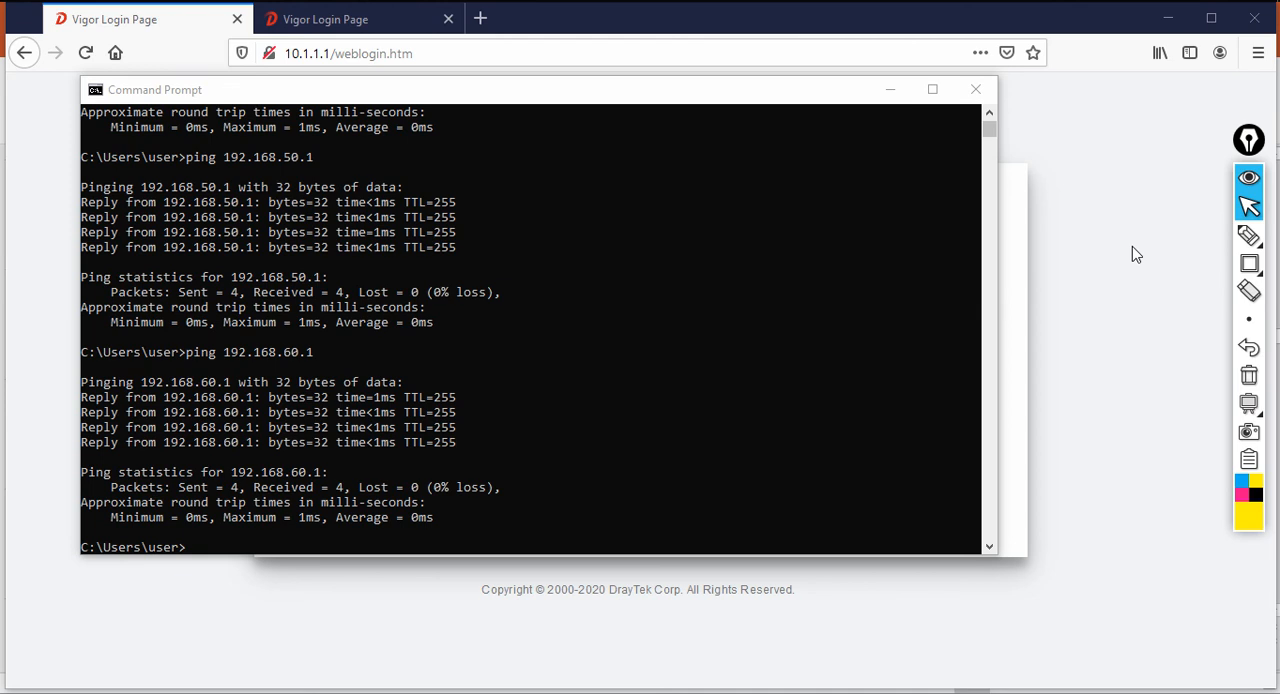
# Minimize the Command Prompt, open 192.168.10.1 in the browser, and log in with the administrator username and password
pyautogui.click(898, 90)
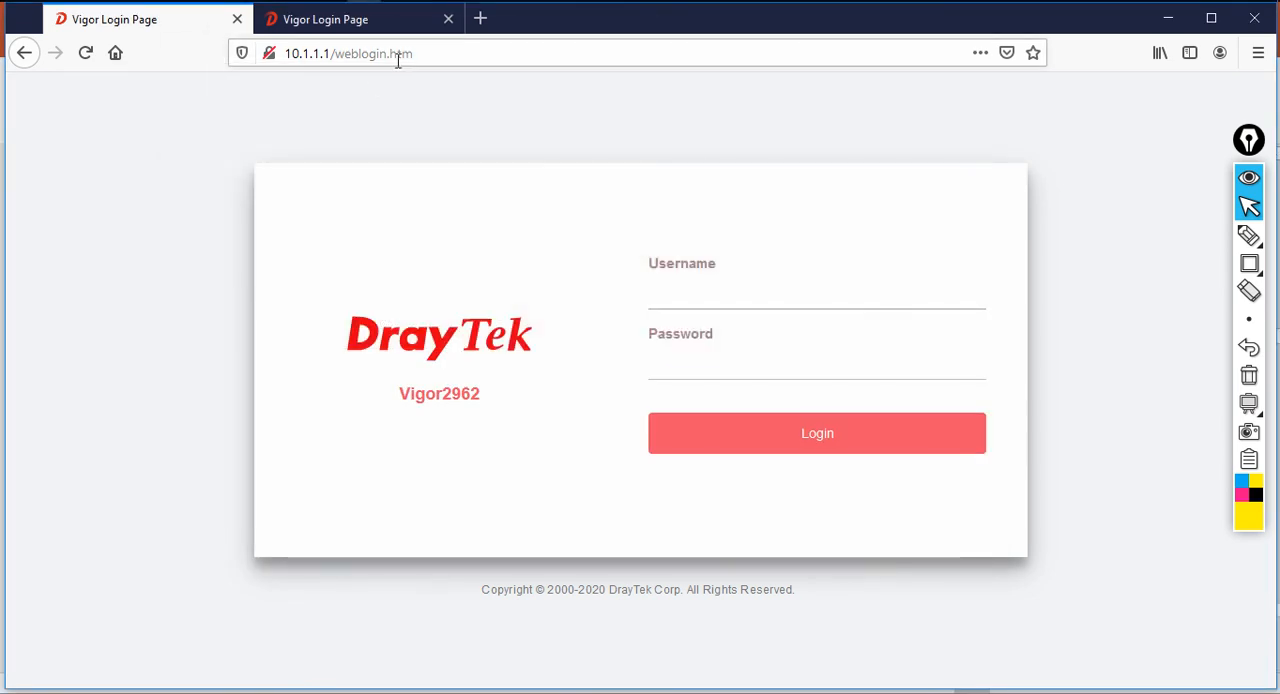
pyautogui.click(422, 59)
pyautogui.write('192.1')
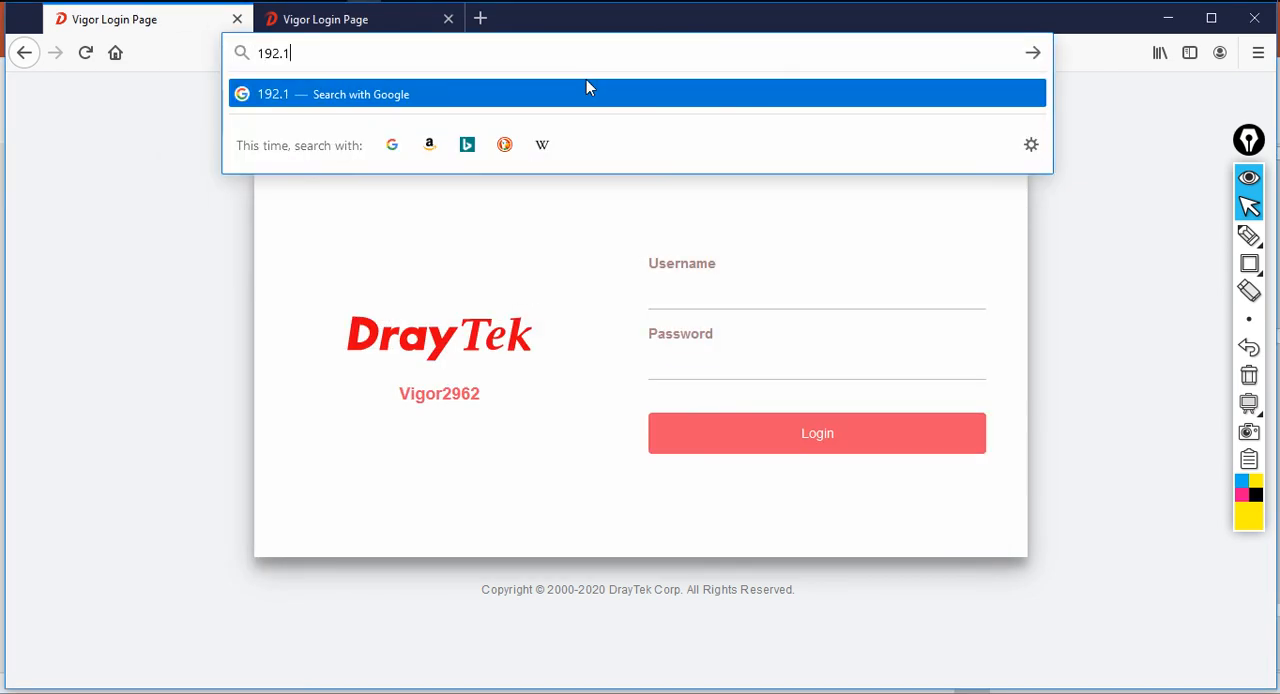
pyautogui.write('68.10.1')
pyautogui.press('Return')
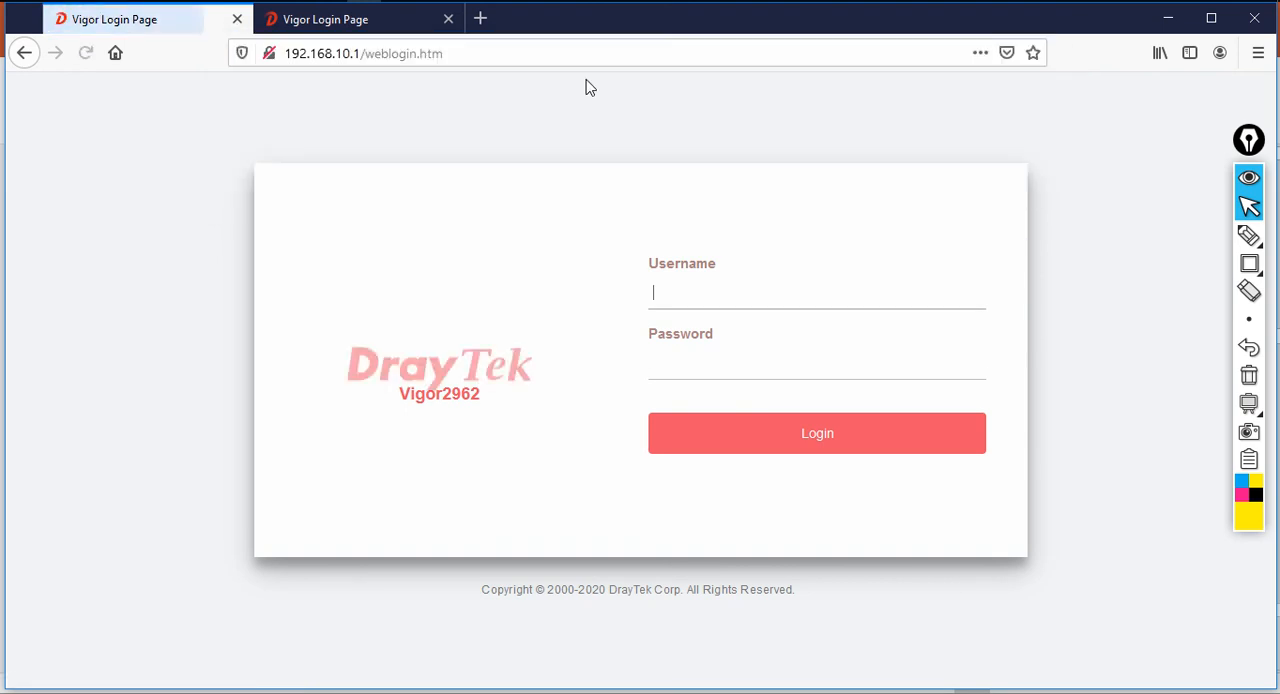
pyautogui.write('admin')
pyautogui.press('Tab')
pyautogui.write('admin')
pyautogui.press('Return')
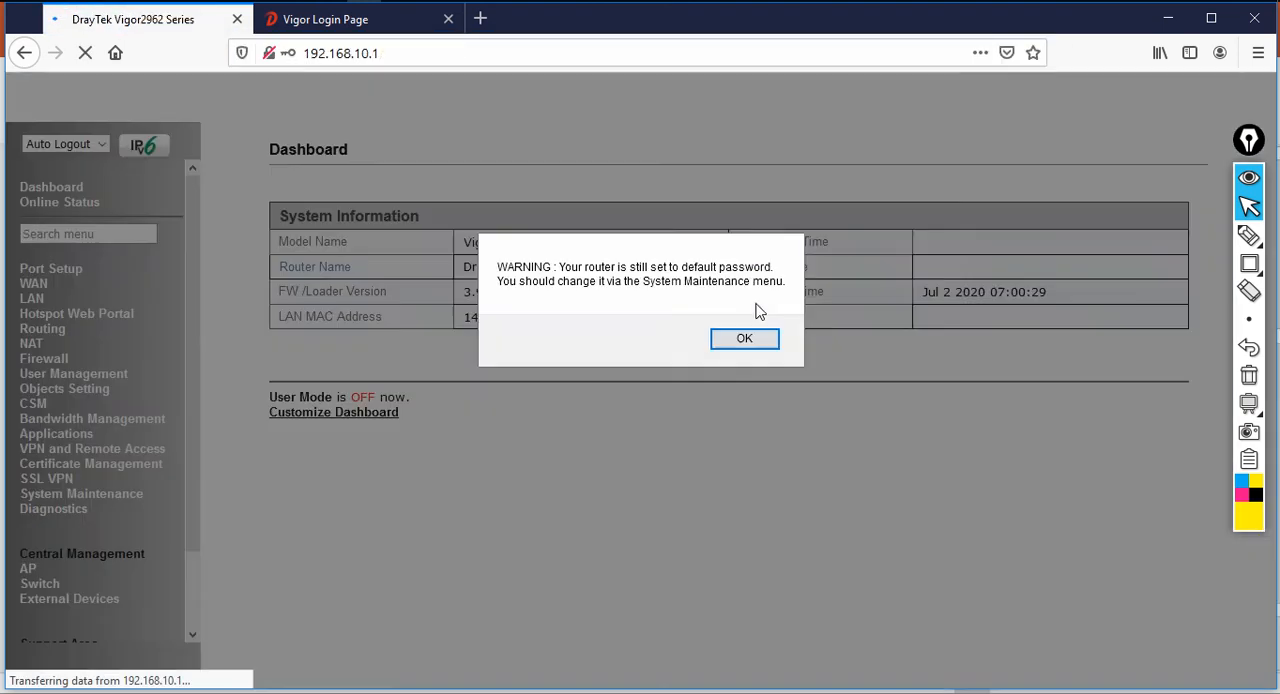
# Dismiss the default-password warning and examine the HQ router's routing table for the branch subnets
pyautogui.click(744, 339)
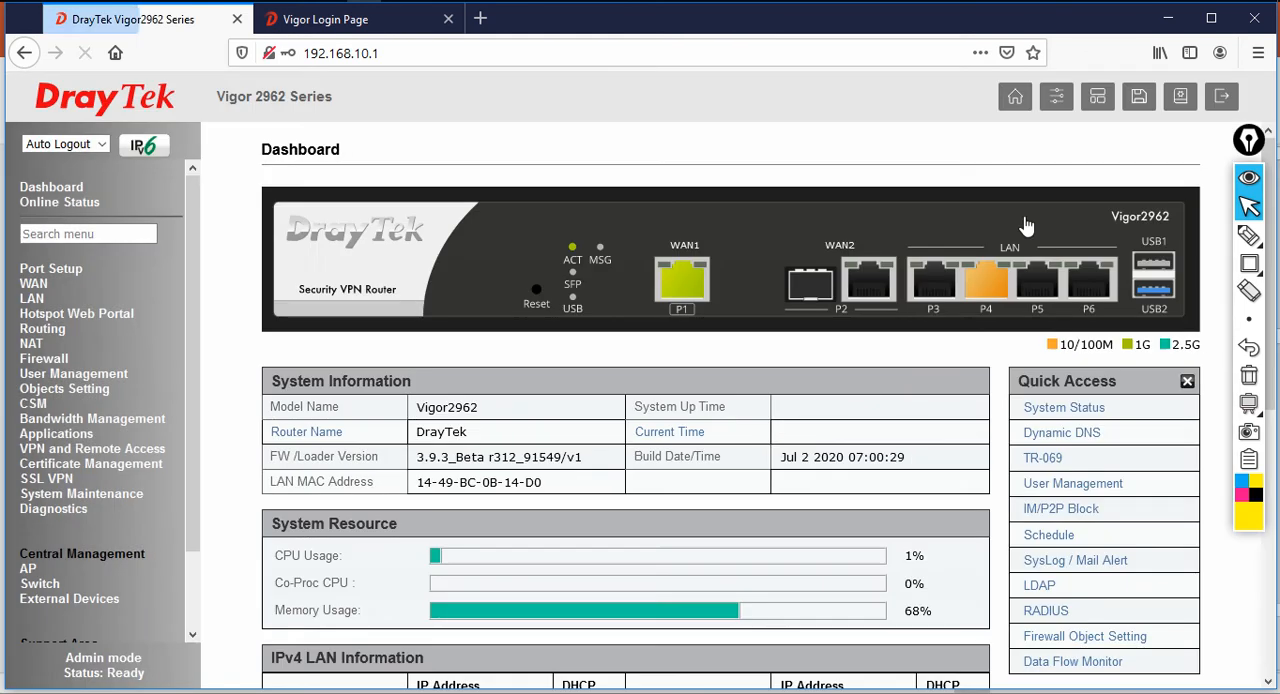
pyautogui.click(74, 510)
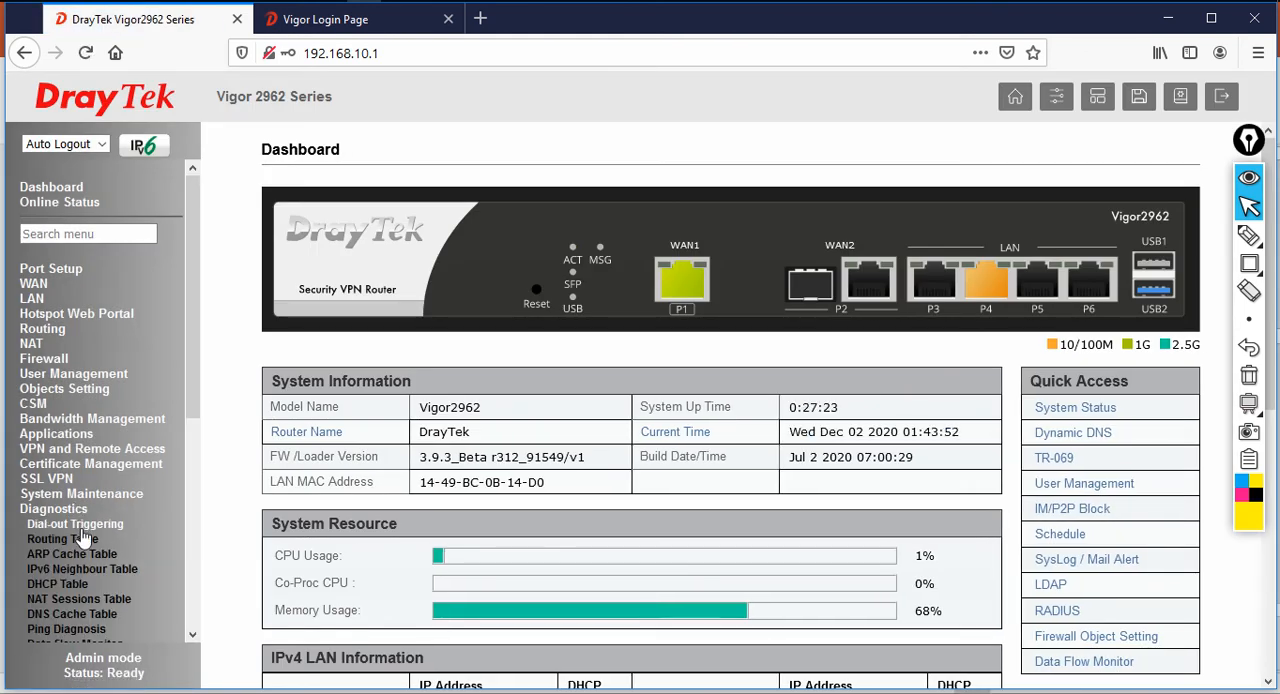
pyautogui.click(63, 539)
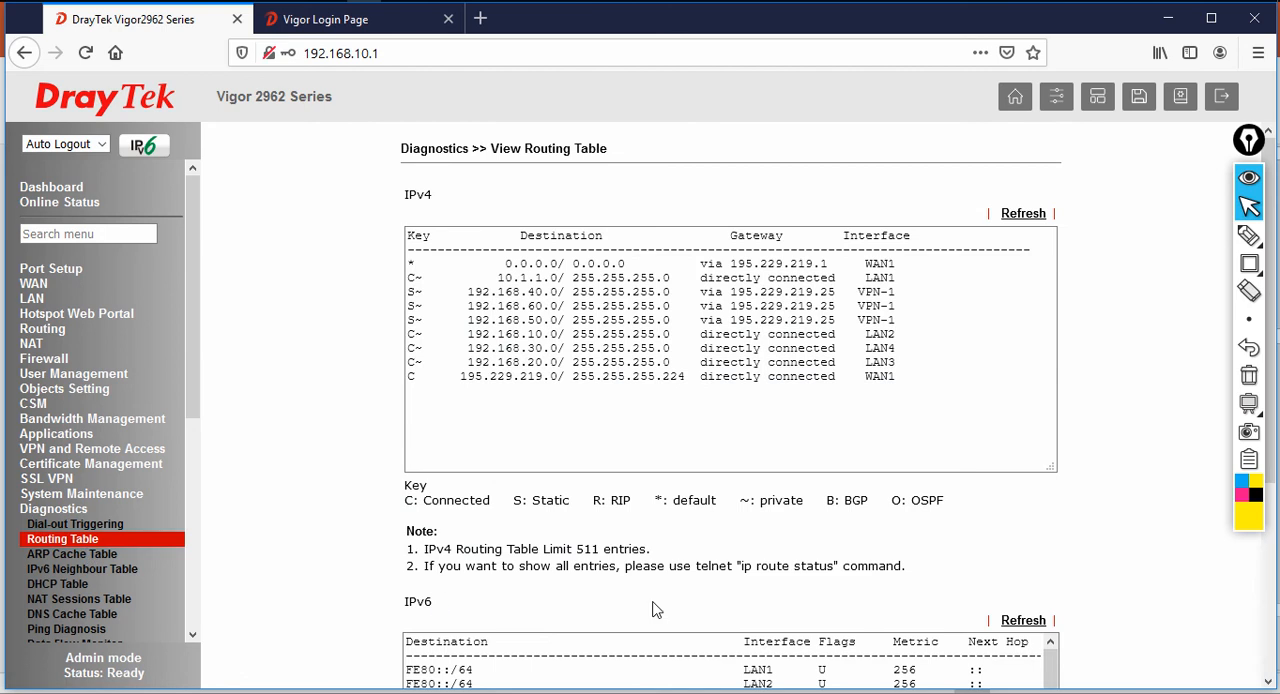
# Outline the three VPN-1 routes for 192.168.40.0, 192.168.60.0 and 192.168.50.0 in black on the routing table, and clear the drawing
pyautogui.click(1249, 235)
pyautogui.click(1255, 495)
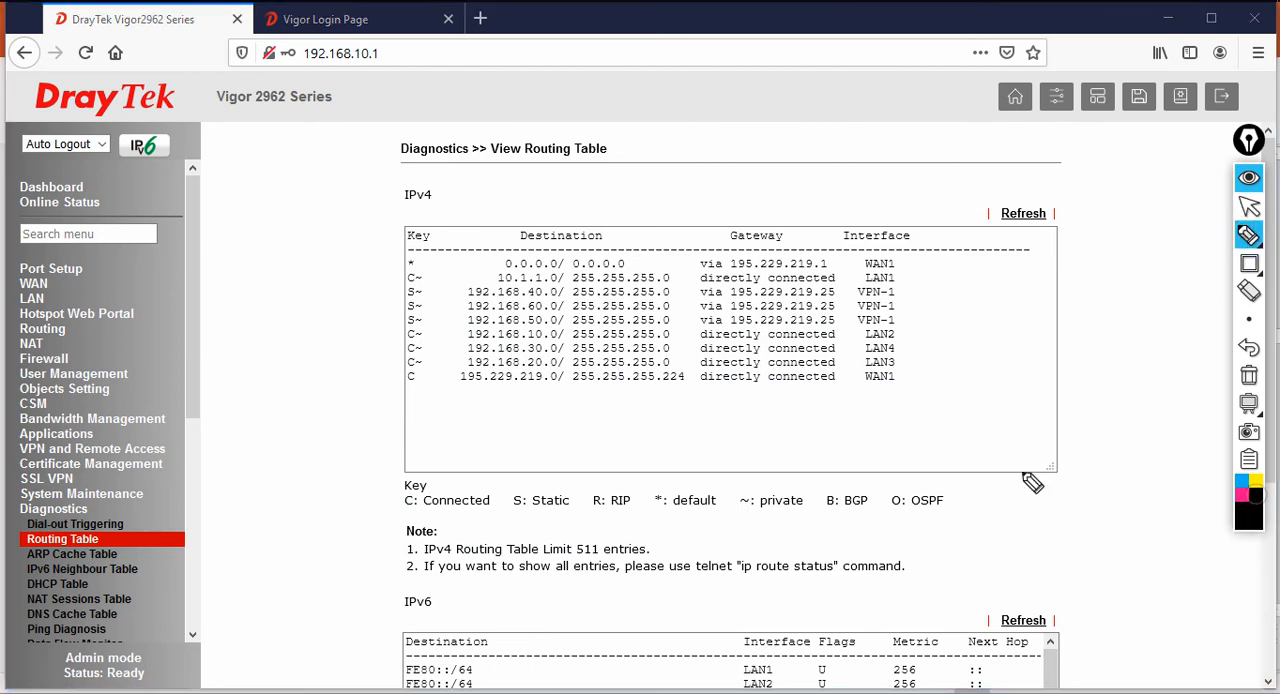
pyautogui.moveTo(400, 294)
pyautogui.mouseDown()
pyautogui.moveTo(398, 324)
pyautogui.moveTo(404, 288)
pyautogui.moveTo(590, 284)
pyautogui.mouseUp()
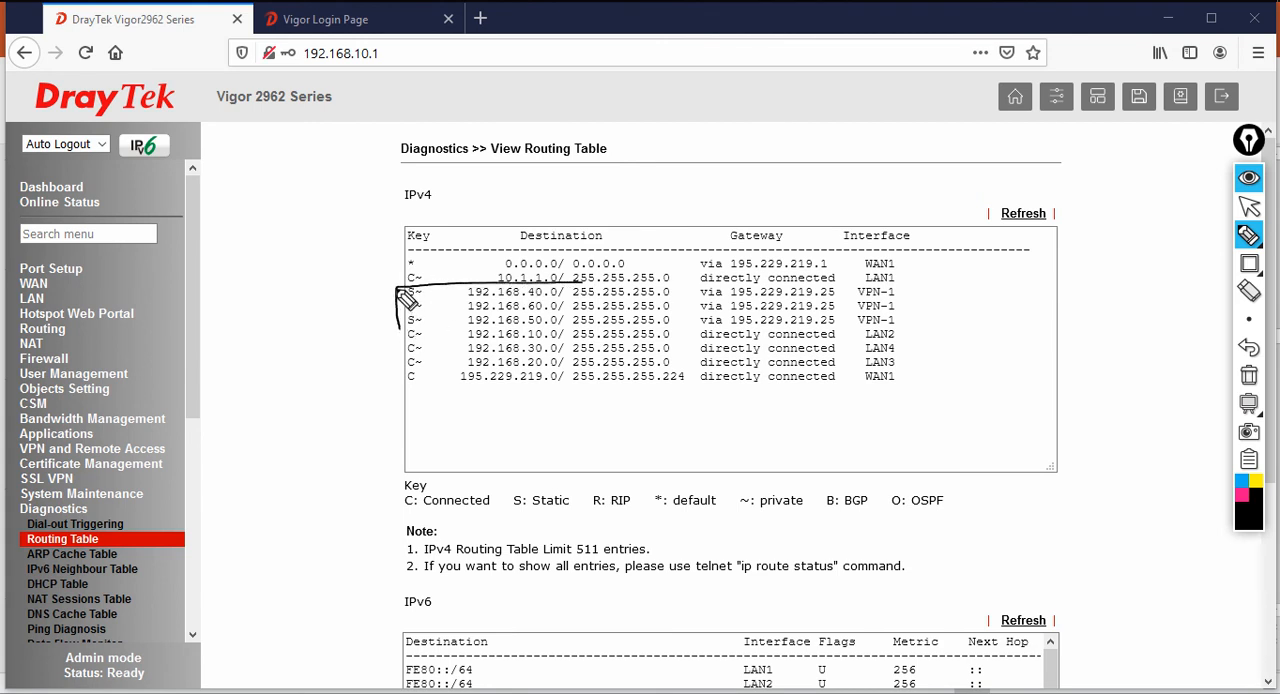
pyautogui.moveTo(400, 327); pyautogui.dragTo(900, 322)
pyautogui.moveTo(592, 285)
pyautogui.mouseDown()
pyautogui.moveTo(900, 282)
pyautogui.moveTo(902, 322)
pyautogui.mouseUp()
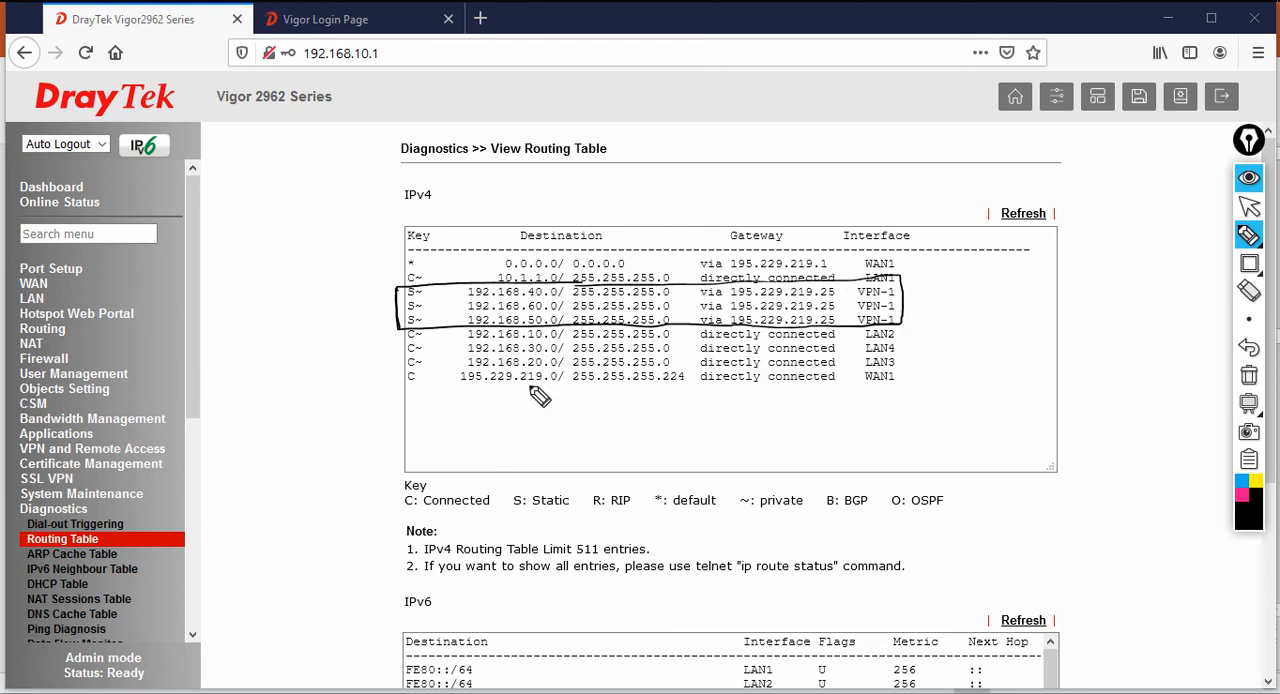
pyautogui.click(1248, 375)
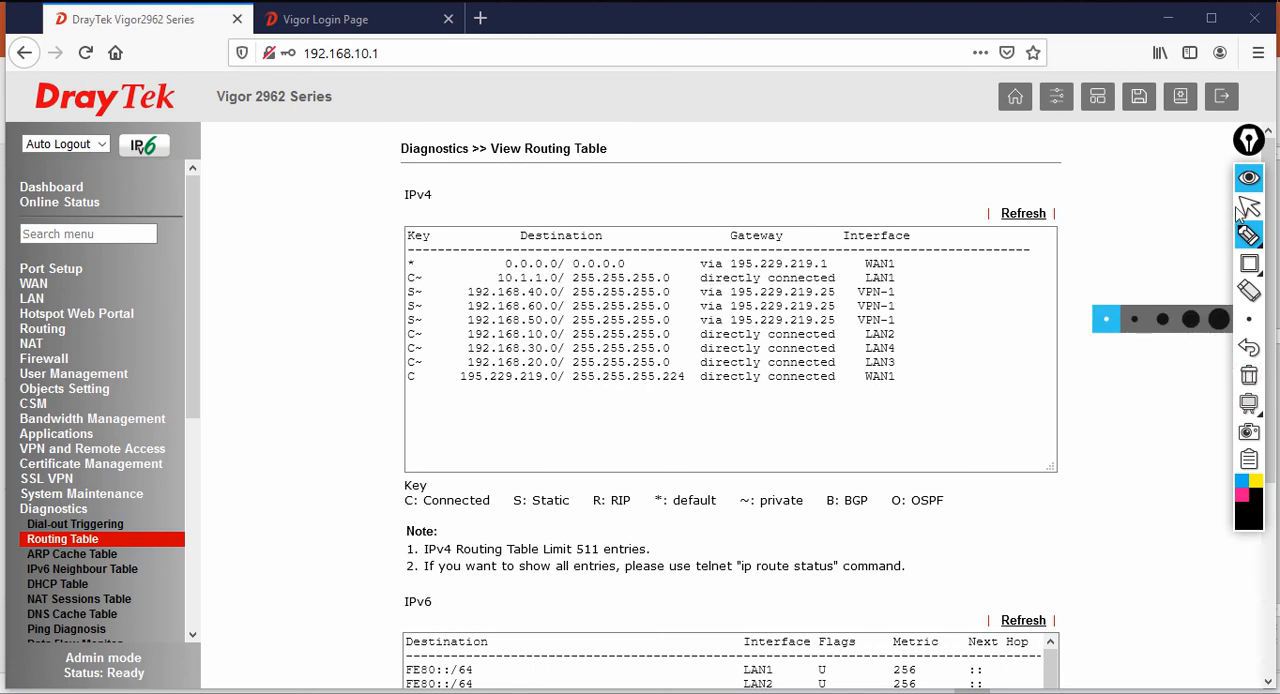
# Return to the normal pointer, log out of the HQ router, and minimize the browser
pyautogui.click(1244, 206)
pyautogui.click(1221, 103)
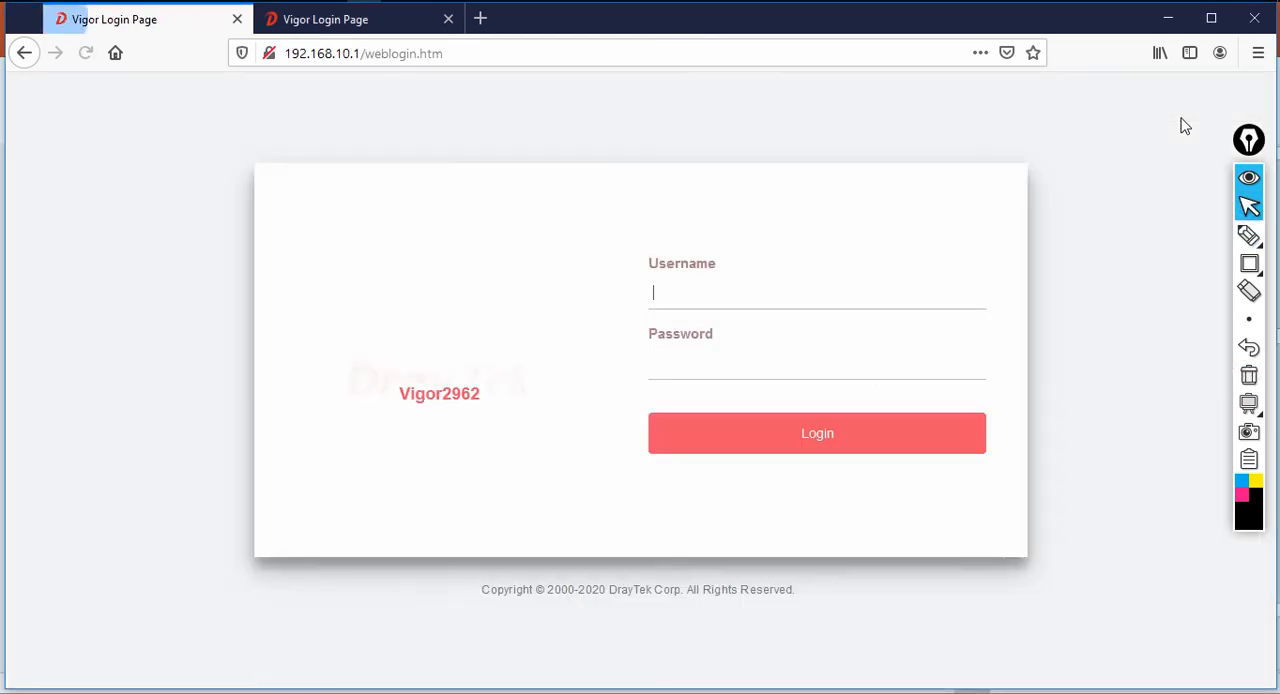
pyautogui.click(1169, 19)
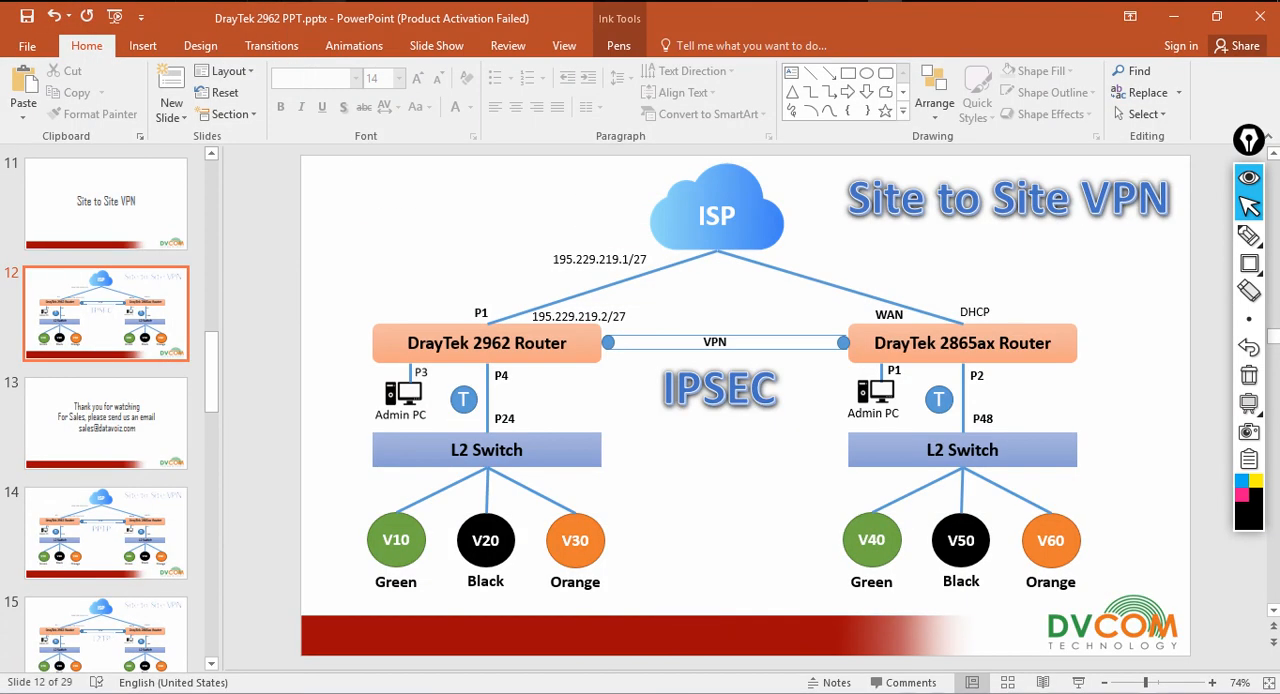
# Switch to the Command Prompt and start a continuous ping to 4.2.2.2
pyautogui.hotkey('alt', 'Tab')
pyautogui.click(1178, 17)
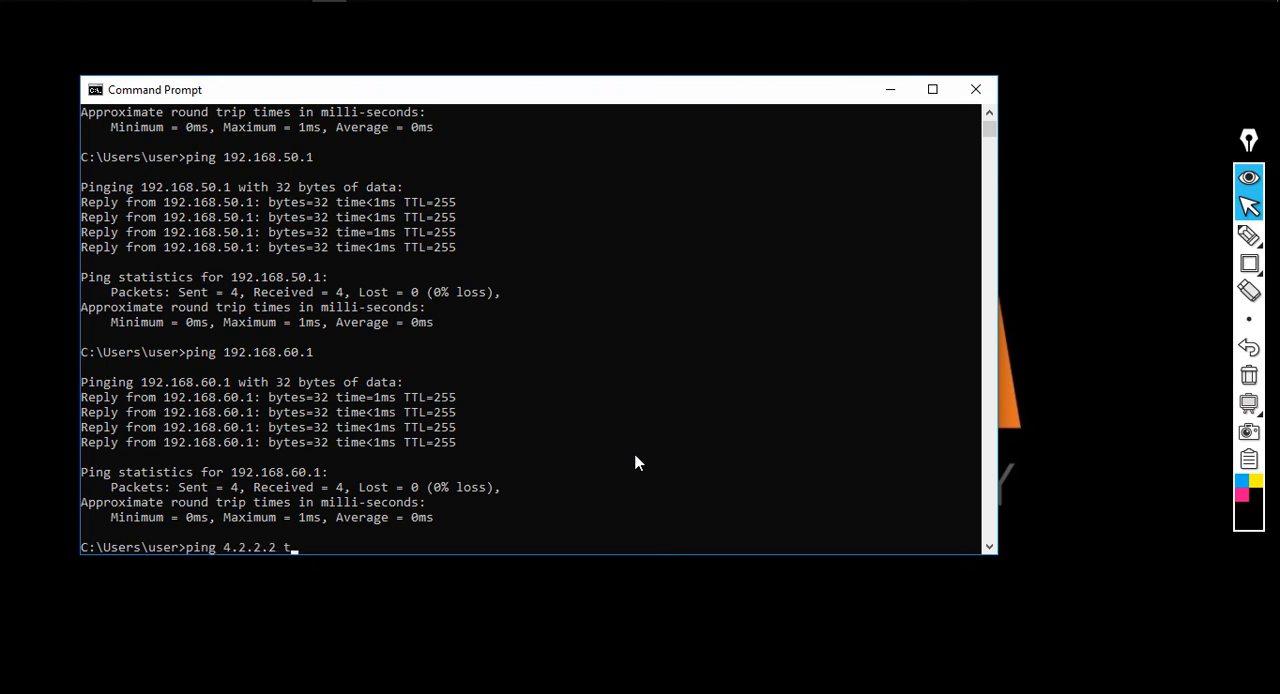
pyautogui.press('Return')
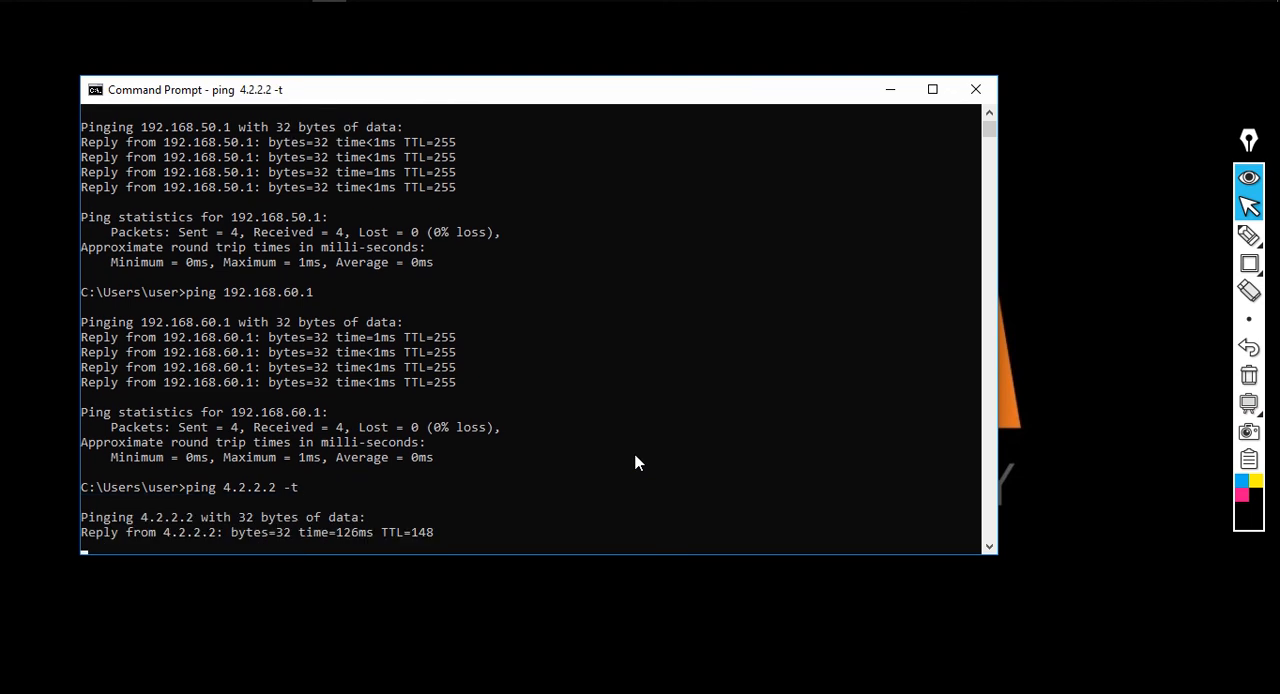
# Open a second command prompt window and start a continuous ping to 192.168.40.1
pyautogui.press('super+r')
pyautogui.write('cmd')
pyautogui.press('Return')
pyautogui.write('ping ')
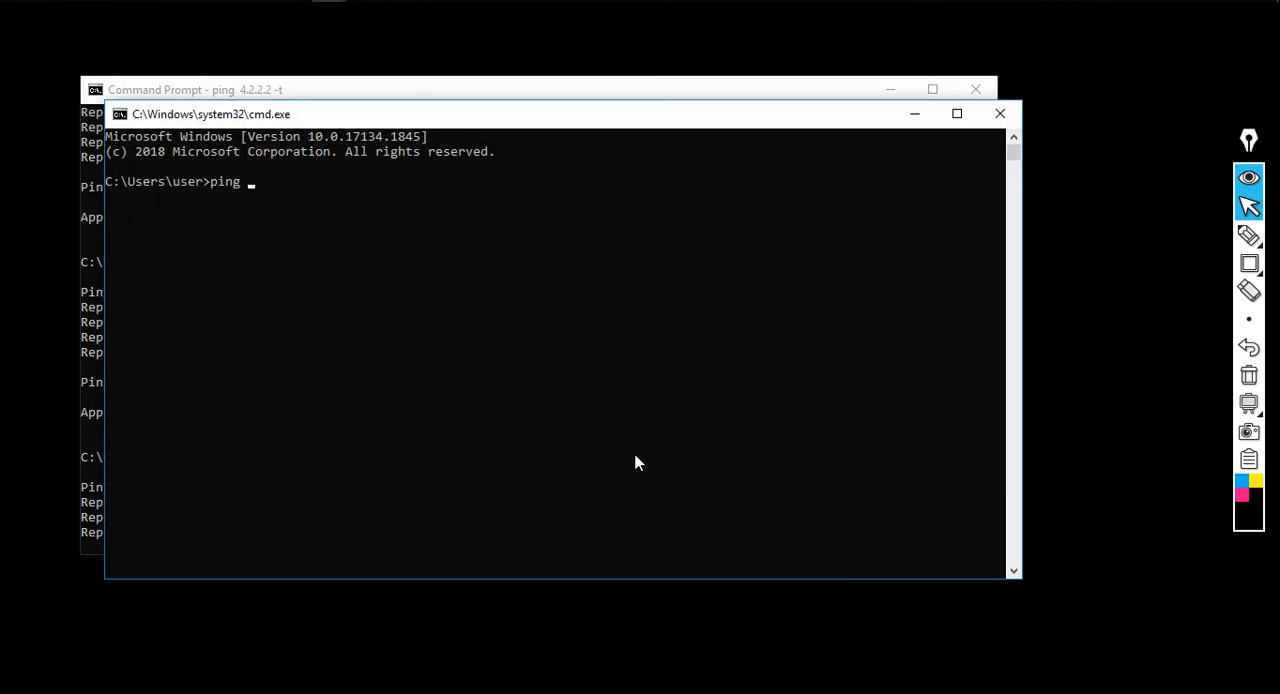
pyautogui.write('-t 192.168')
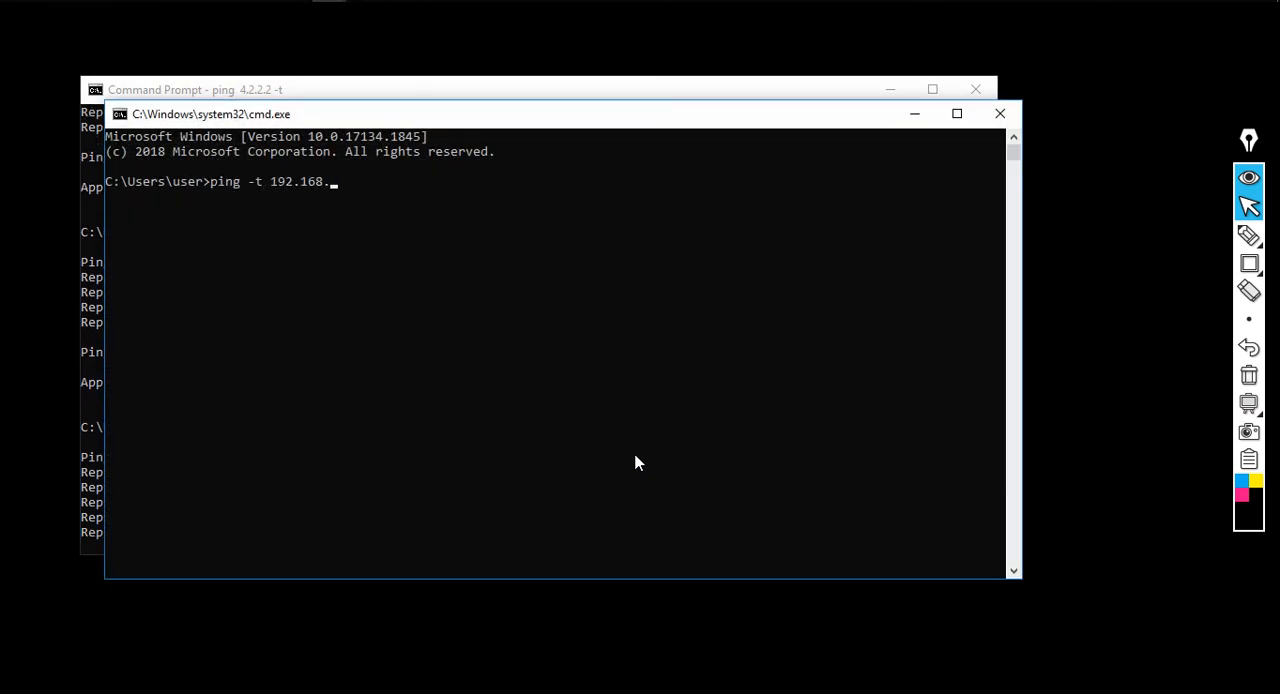
pyautogui.write('.40.1')
pyautogui.press('Return')
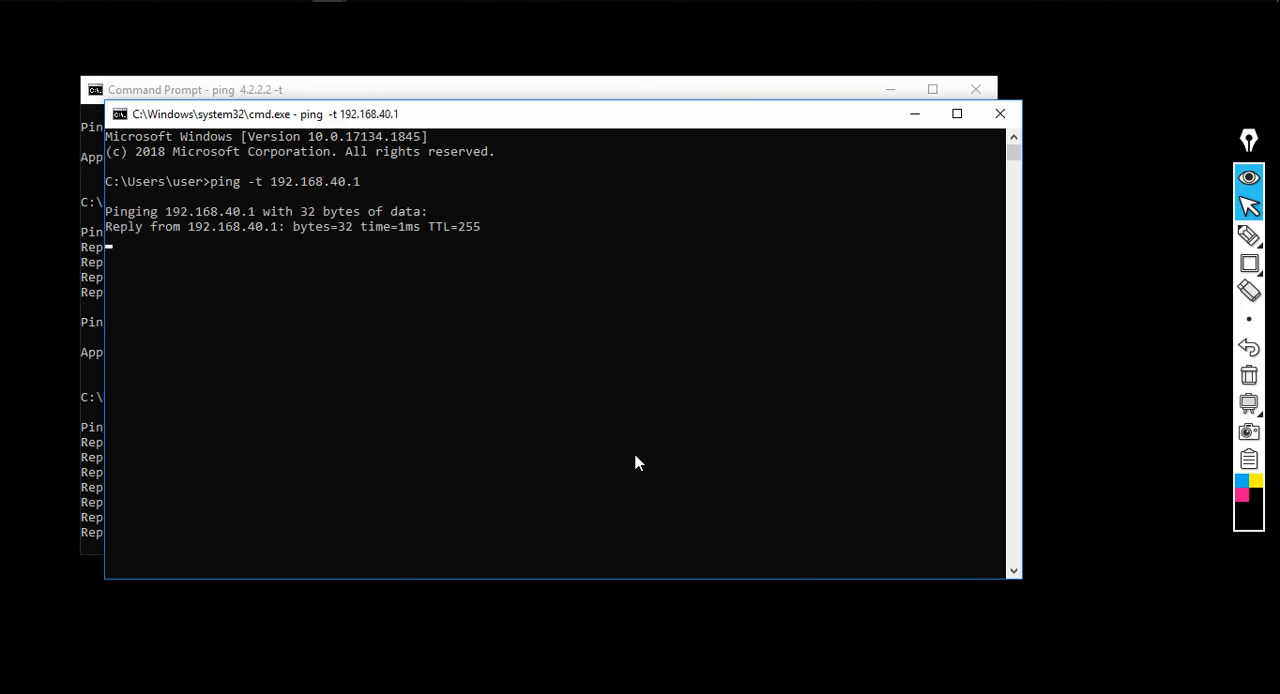
# Open a third command prompt window and start a continuous ping to 192.168.50.1
pyautogui.press('super+r')
pyautogui.write('cmd')
pyautogui.press('Return')
pyautogui.write('ping -t')
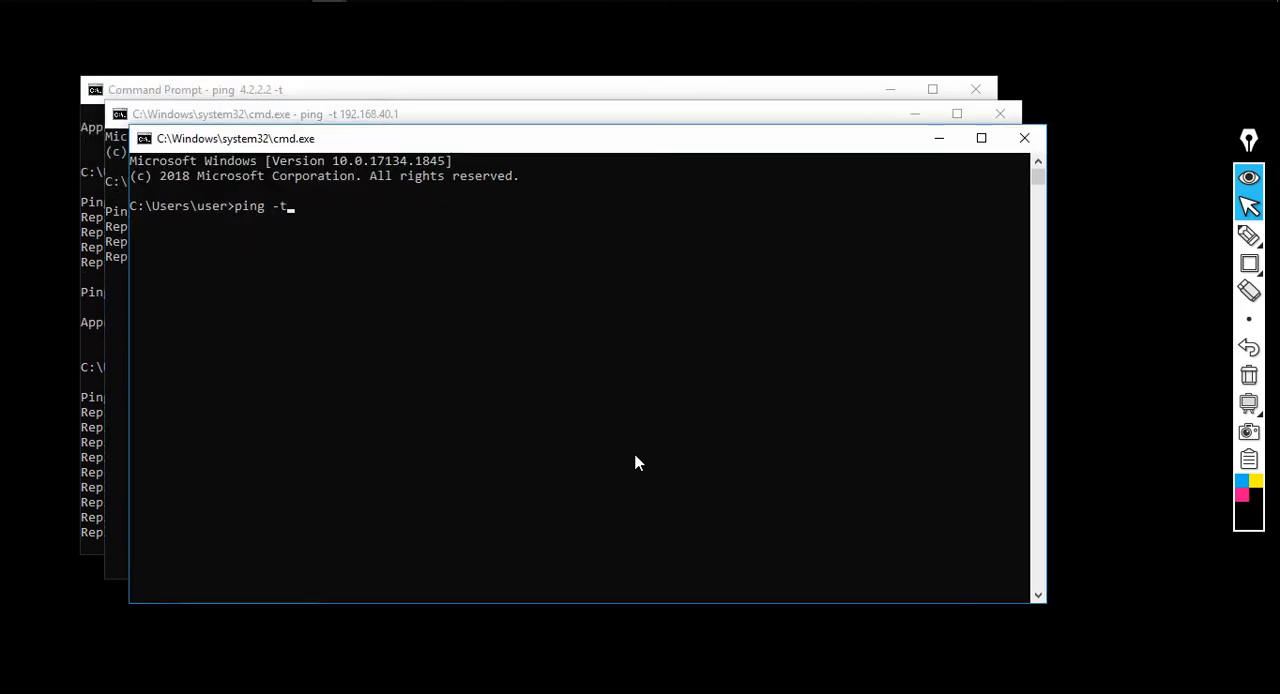
pyautogui.write(' 192.168.')
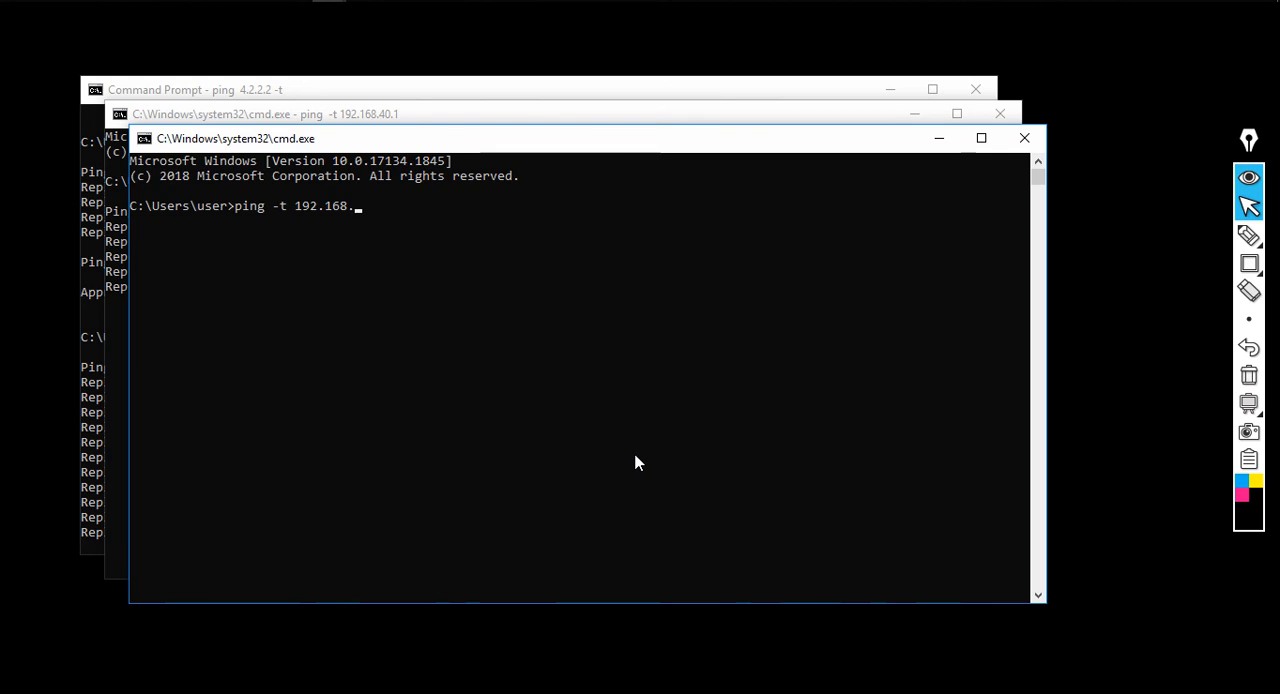
pyautogui.write('50.1')
pyautogui.press('Return')
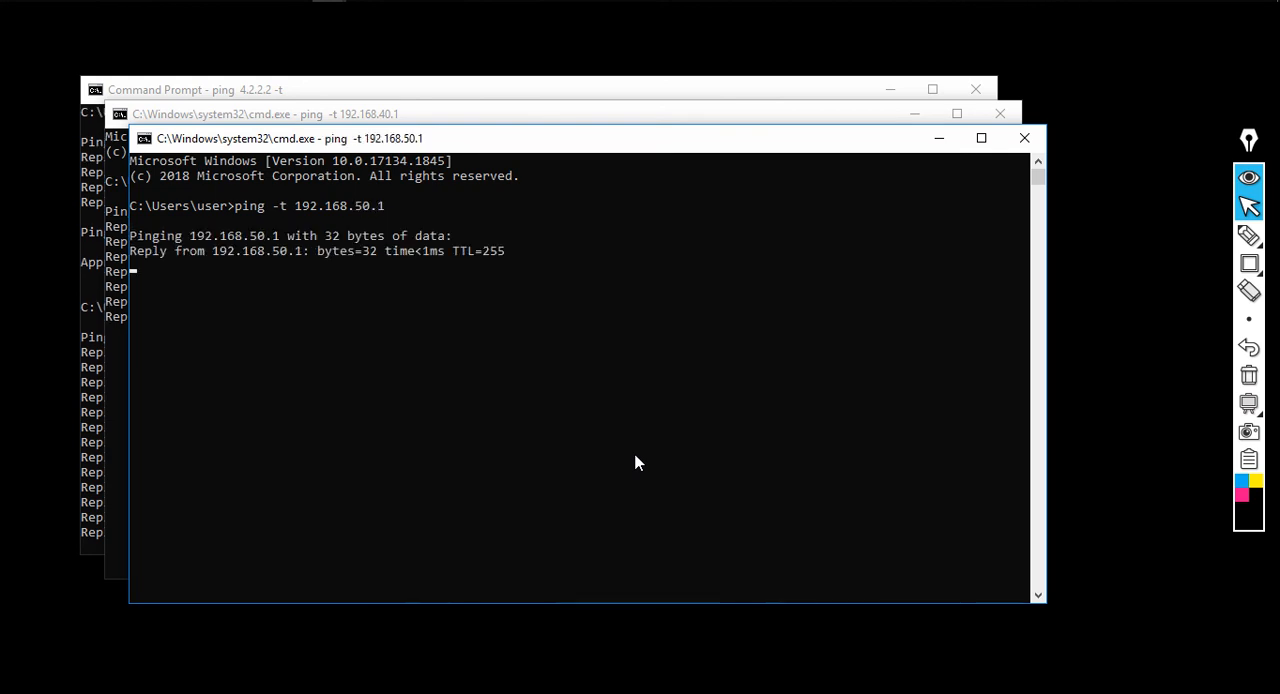
# Open a fourth command prompt window and start a continuous ping to 192.168.60.1
pyautogui.press('super+r')
pyautogui.press('Return')
pyautogui.write('ping ')
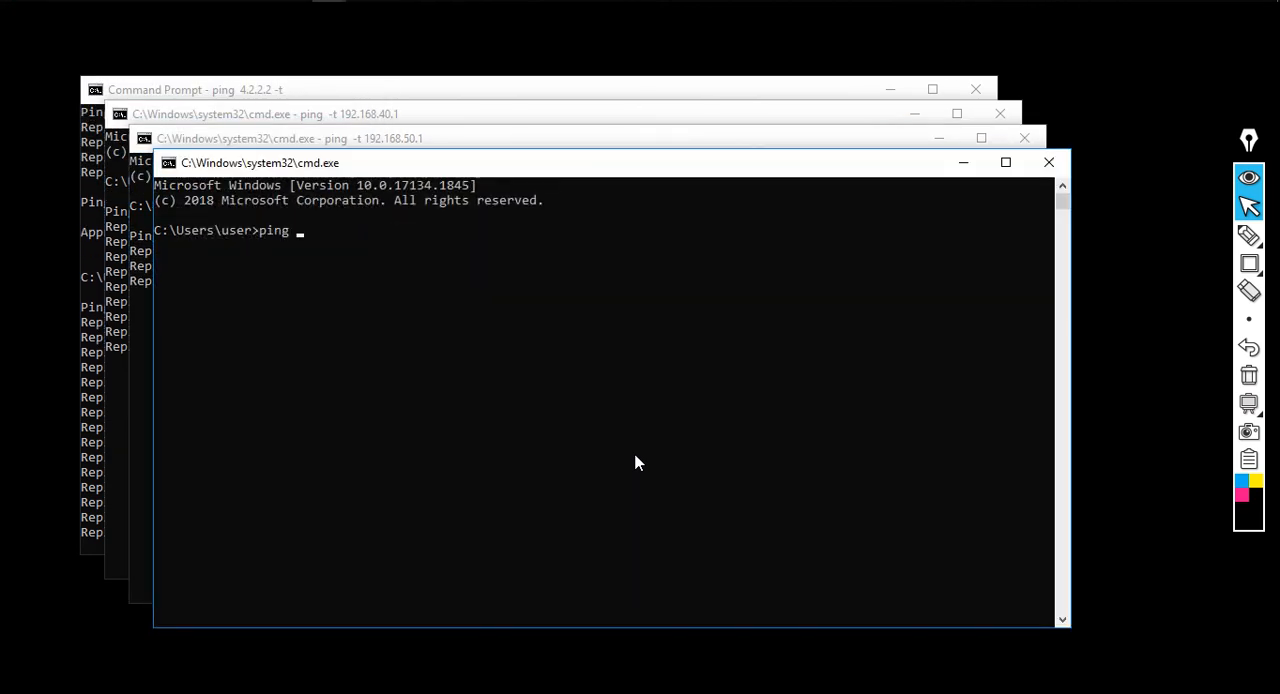
pyautogui.write('-t 192.168.60')
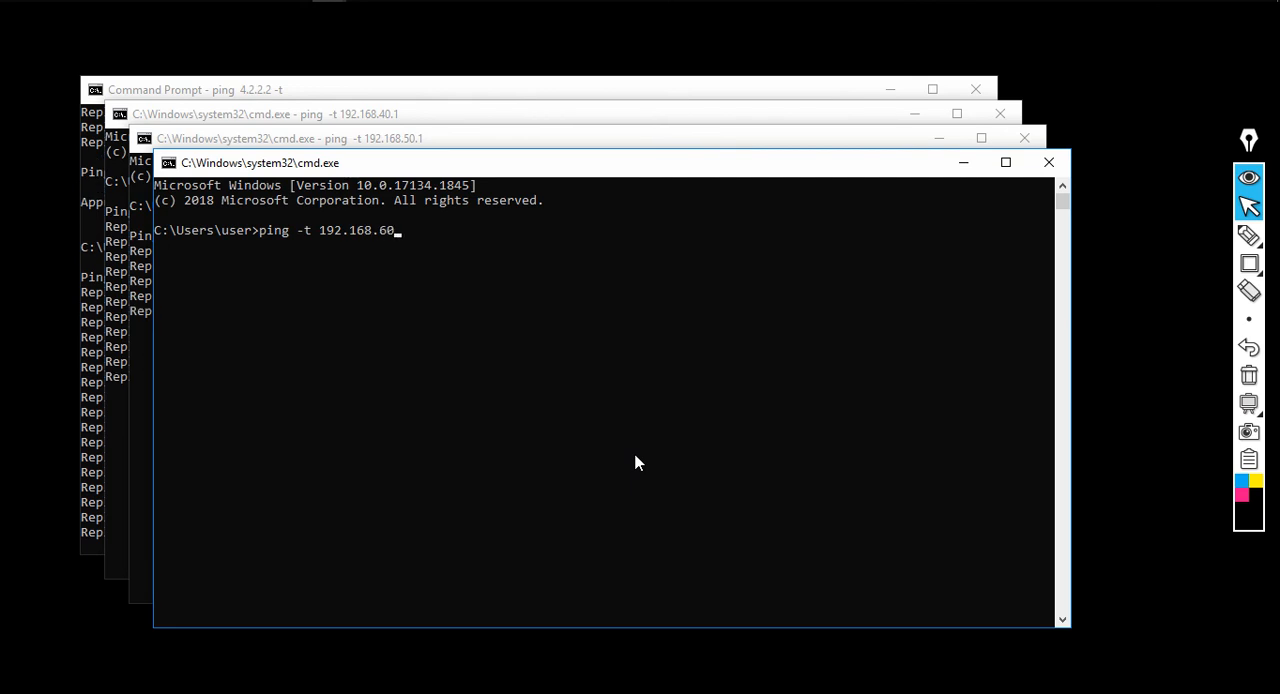
pyautogui.write('.1')
pyautogui.press('Return')
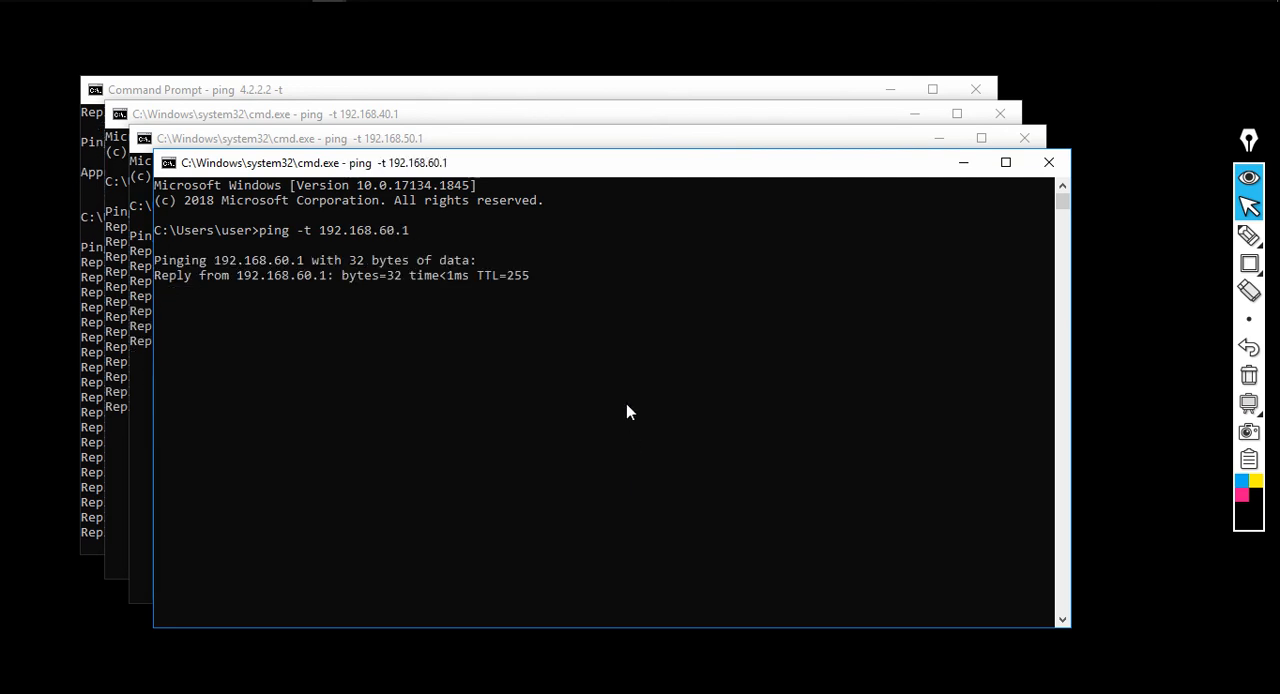
# Arrange the four running ping windows side by side on the desktop and make the 192.168.50.1 window active
pyautogui.click(1010, 1)
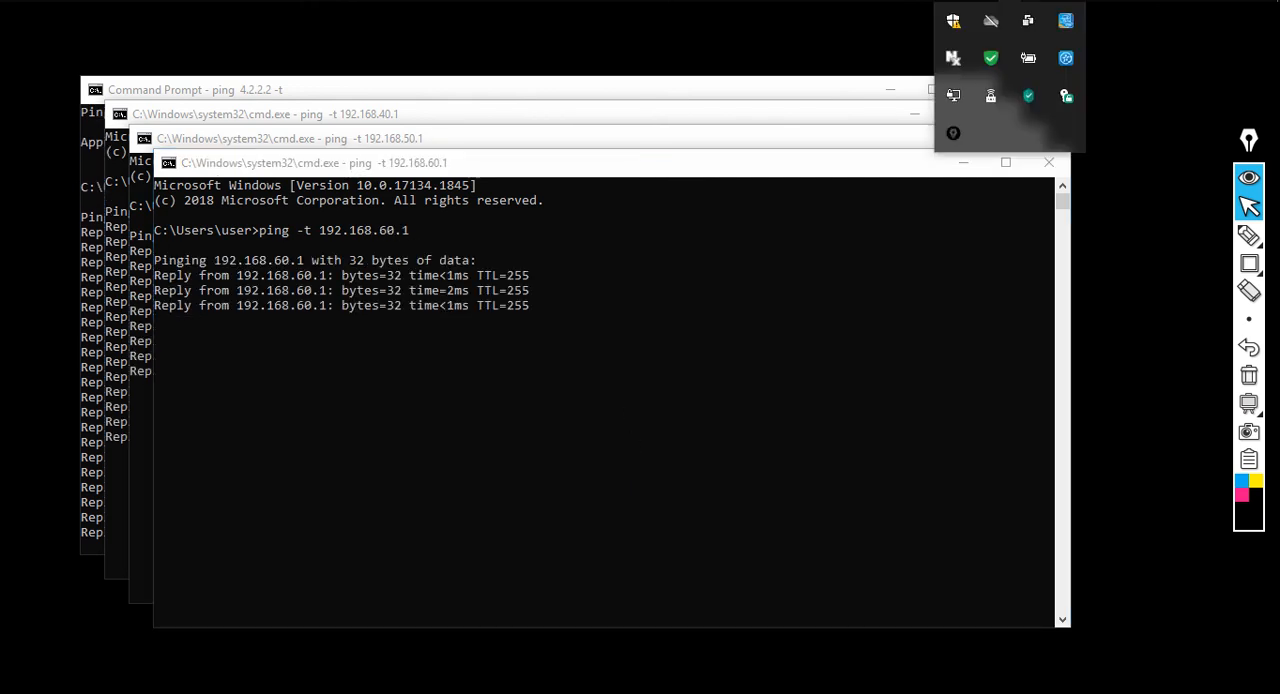
pyautogui.rightClick(1010, 1)
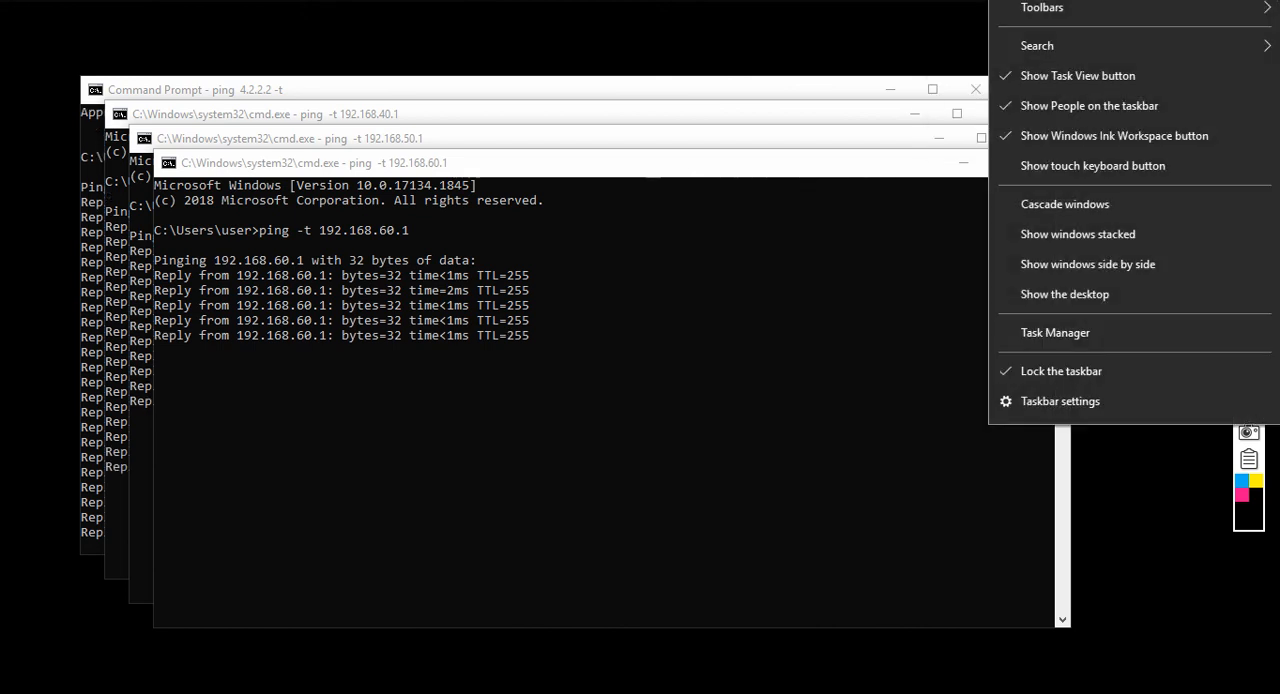
pyautogui.click(1058, 264)
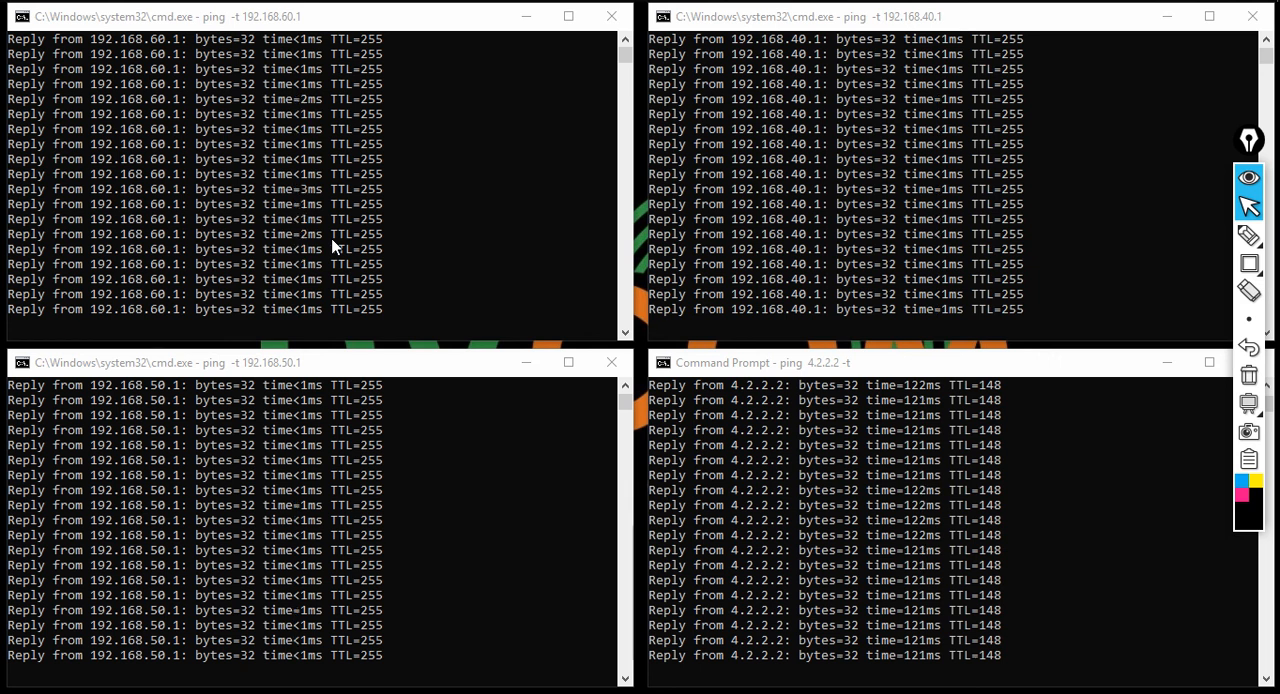
pyautogui.press('super')
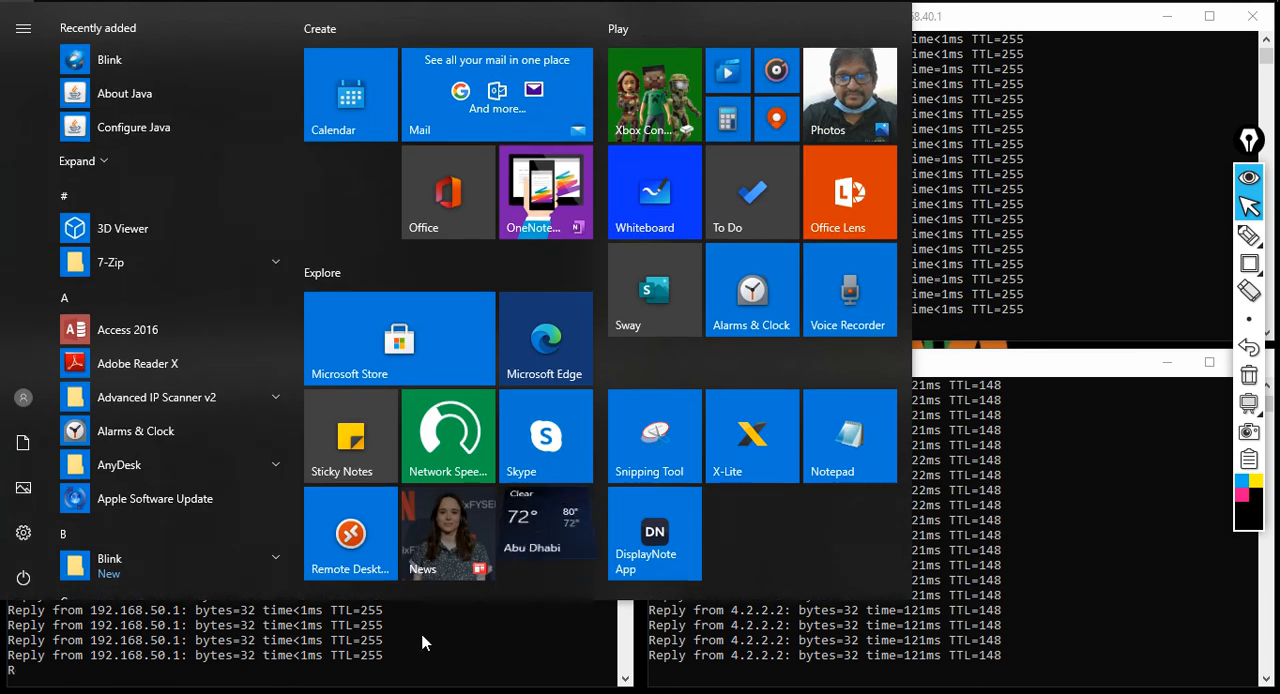
pyautogui.click(426, 634)
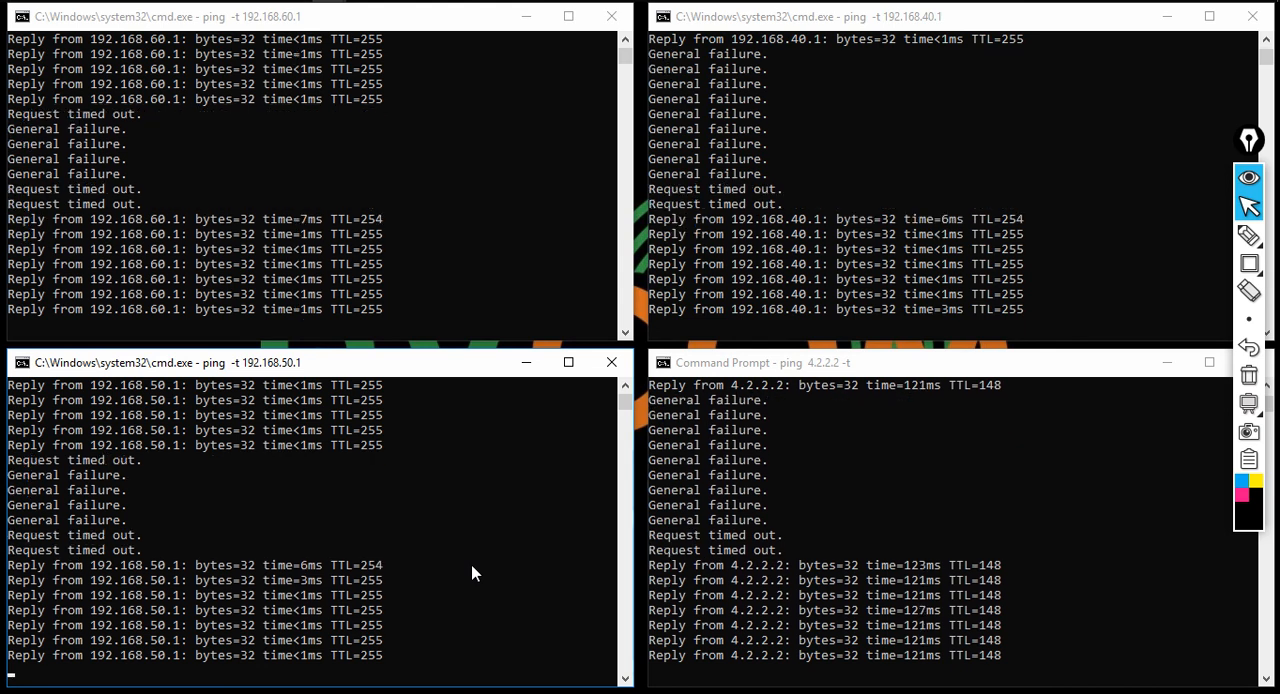
# Open Network Connections with ncpa.cpl, check the LAN adapter's IPv4 address in its connection details, and close the dialogs
pyautogui.press('super+r')
pyautogui.write('ncpa.cpl')
pyautogui.press('Return')
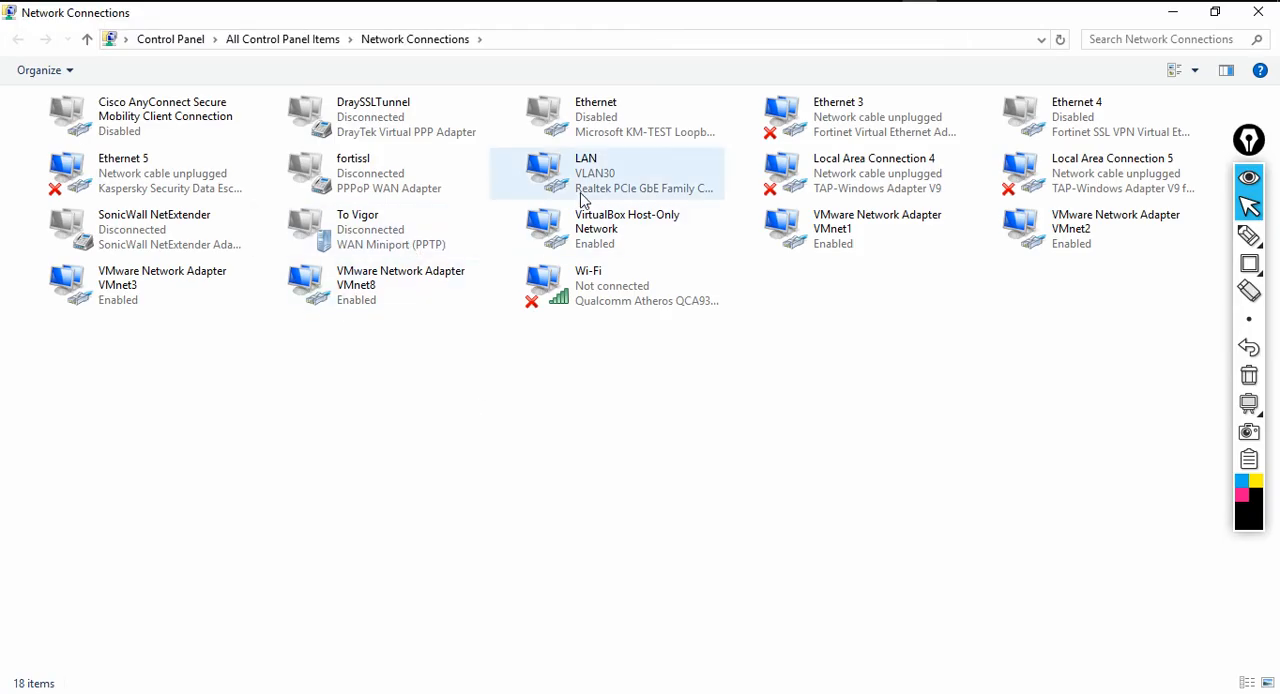
pyautogui.doubleClick(586, 197)
pyautogui.click(558, 313)
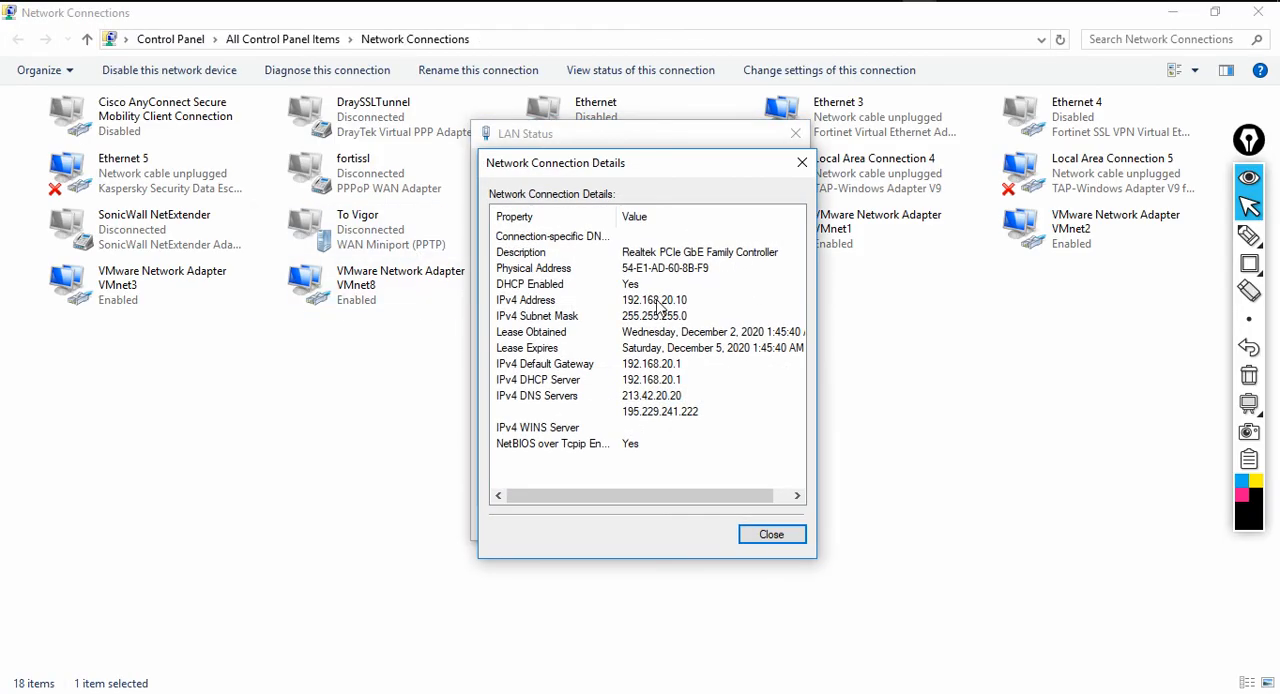
pyautogui.click(668, 305)
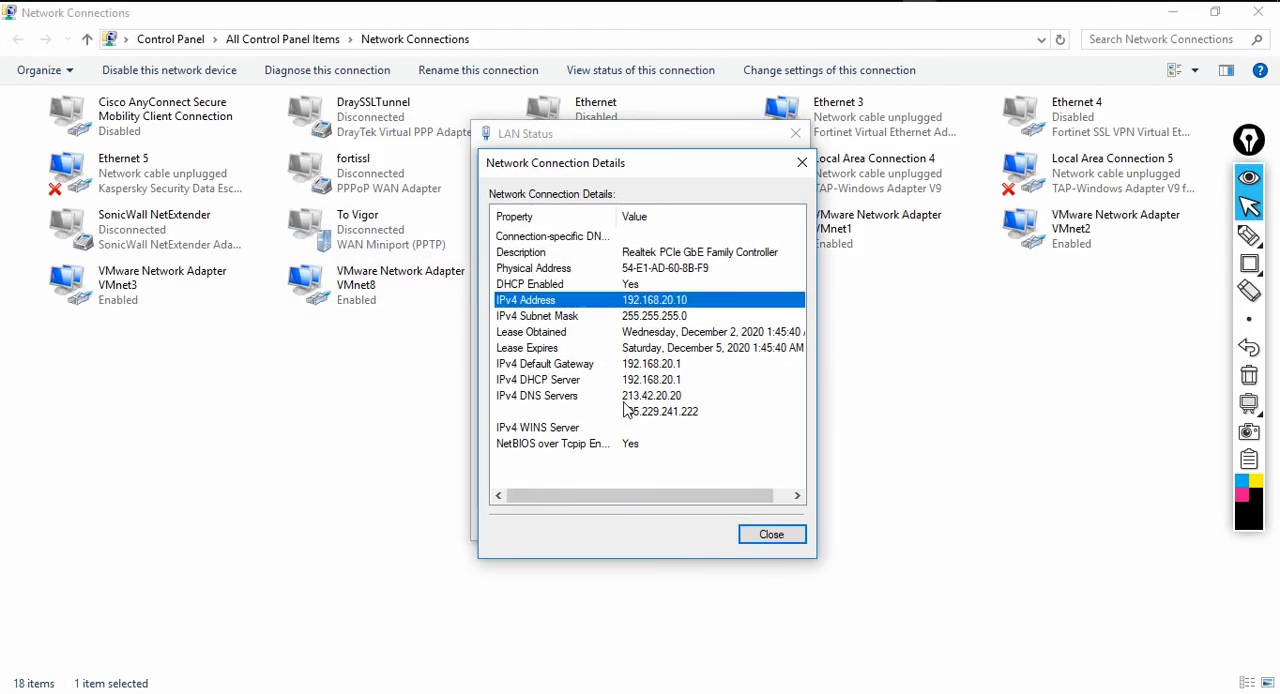
pyautogui.click(771, 535)
pyautogui.click(768, 528)
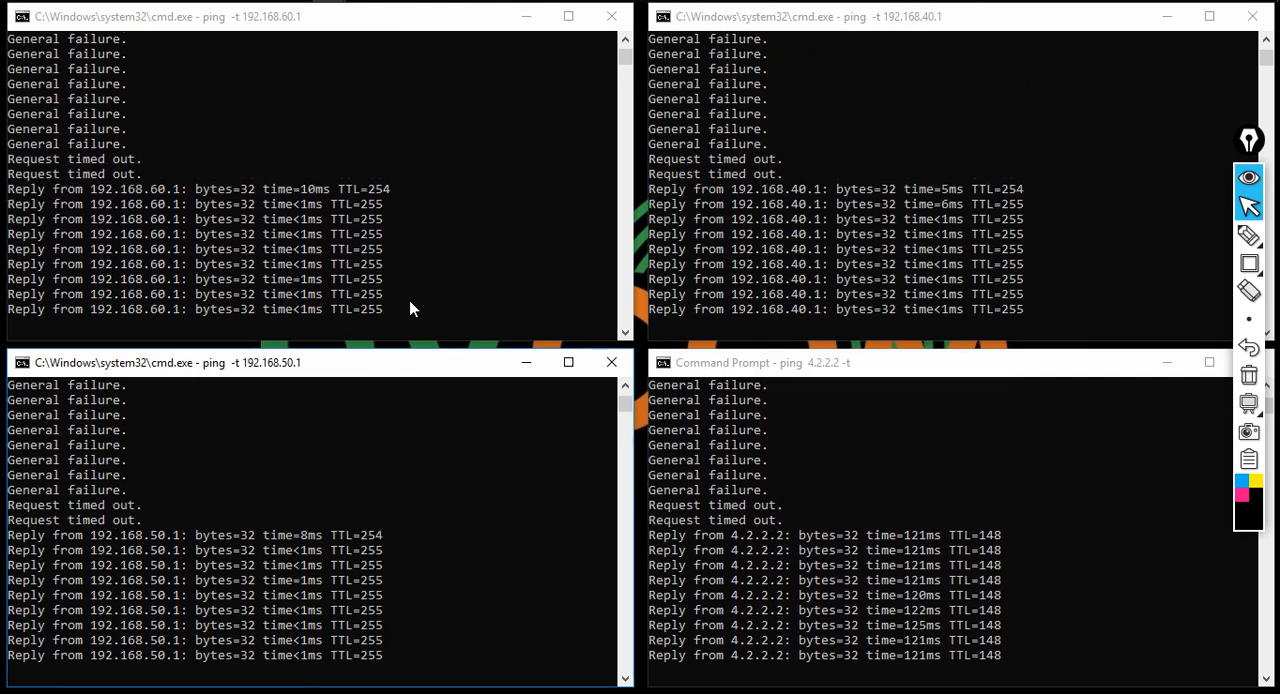
# Reopen Network Connections, recheck the LAN adapter's IPv4 address and gateway in its connection details, and close everything
pyautogui.press('super+r')
pyautogui.write('ncpa.cpl')
pyautogui.press('Return')
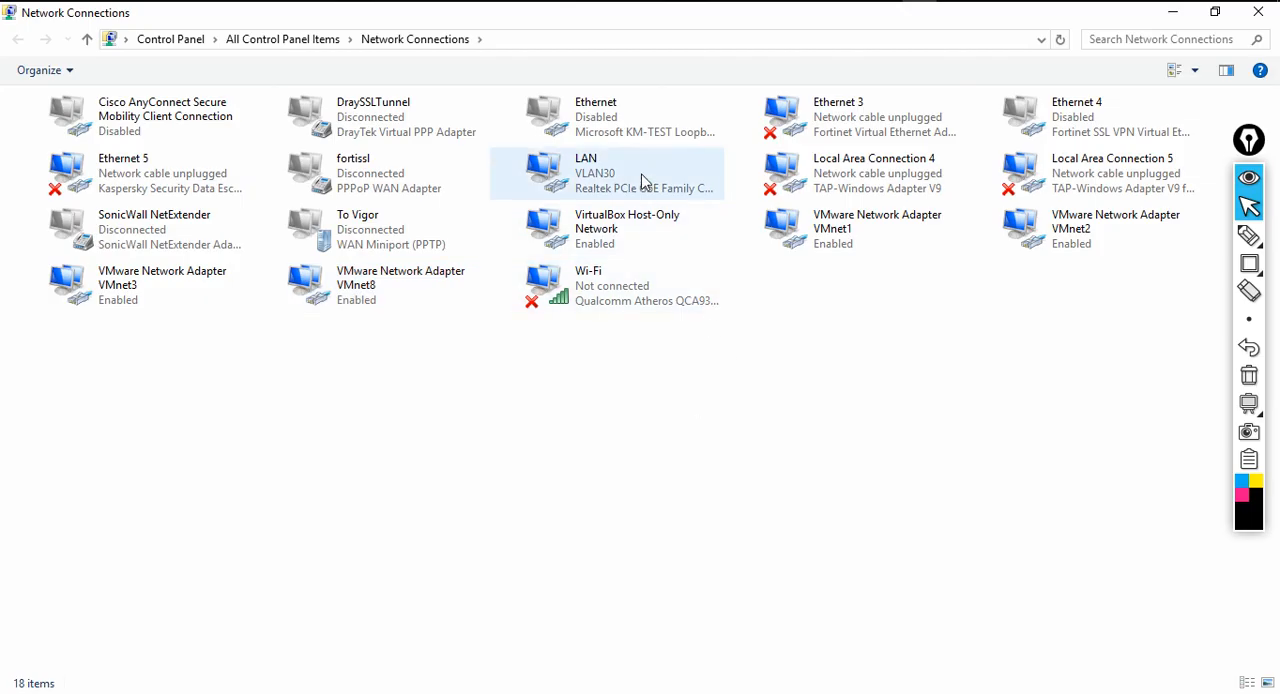
pyautogui.doubleClick(643, 181)
pyautogui.click(567, 321)
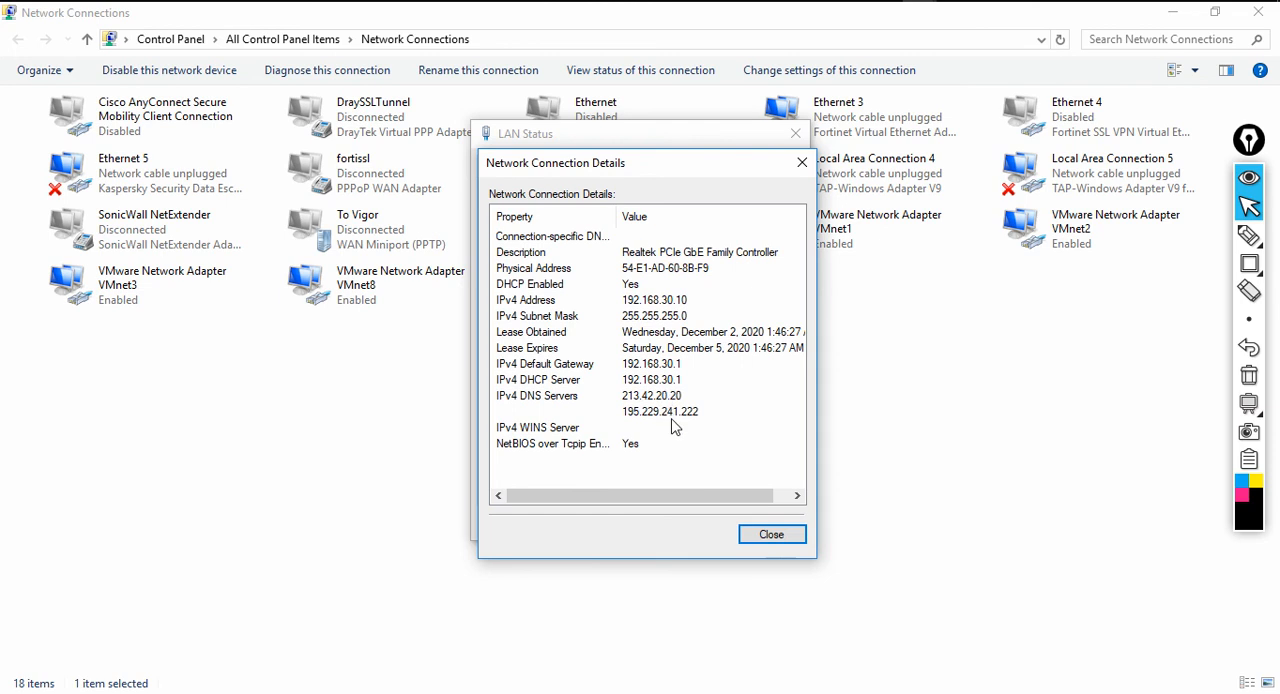
pyautogui.click(743, 546)
pyautogui.click(764, 532)
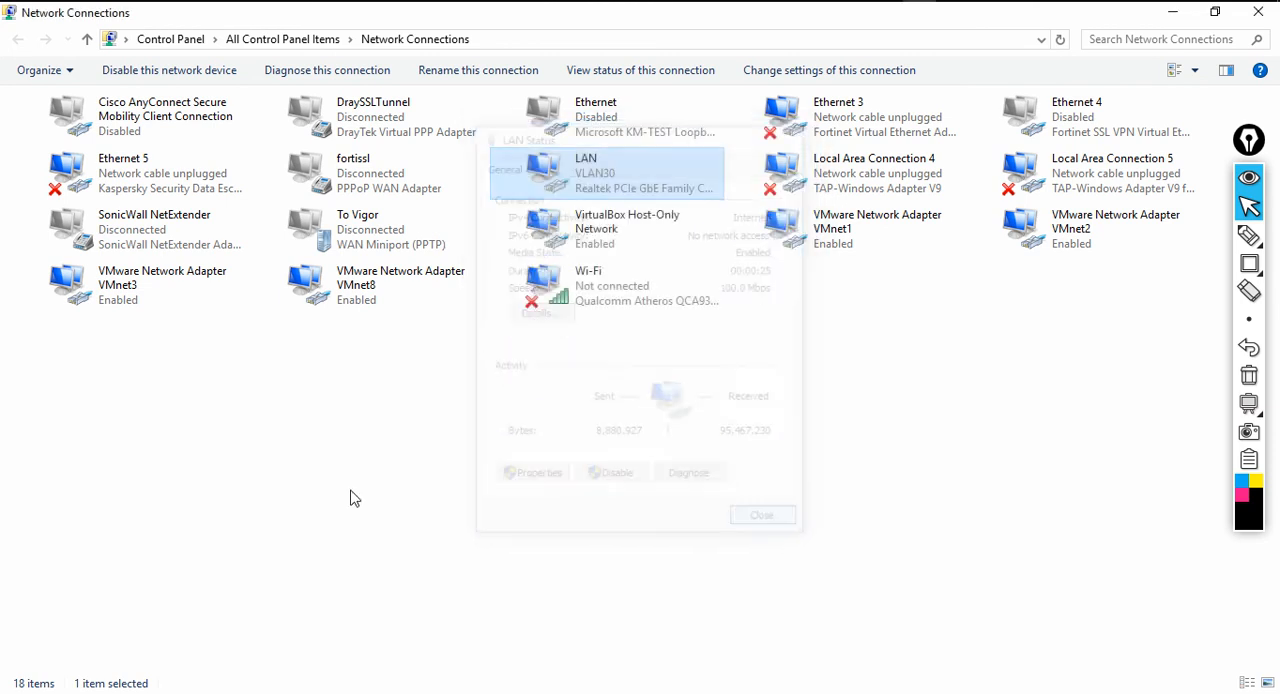
pyautogui.click(1262, 14)
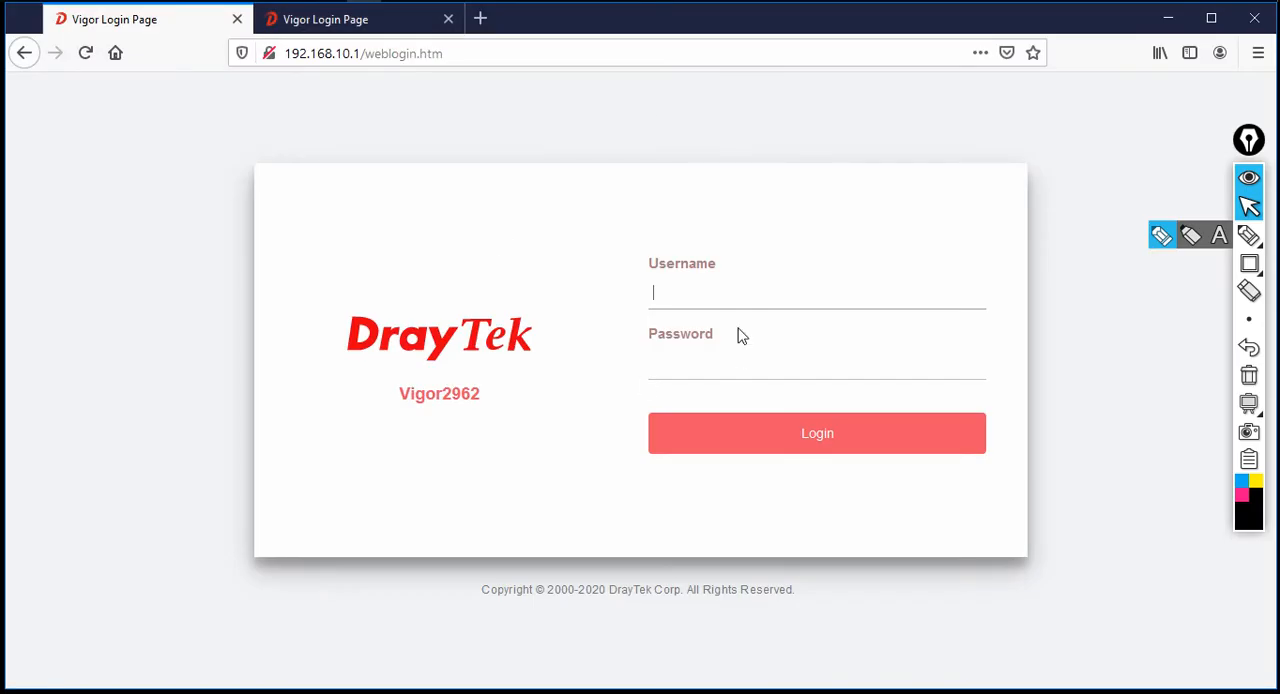
# Try to log in to the Vigor2962 at 192.168.10.1 with the administrator username and password
pyautogui.write('n')
pyautogui.press('Tab')
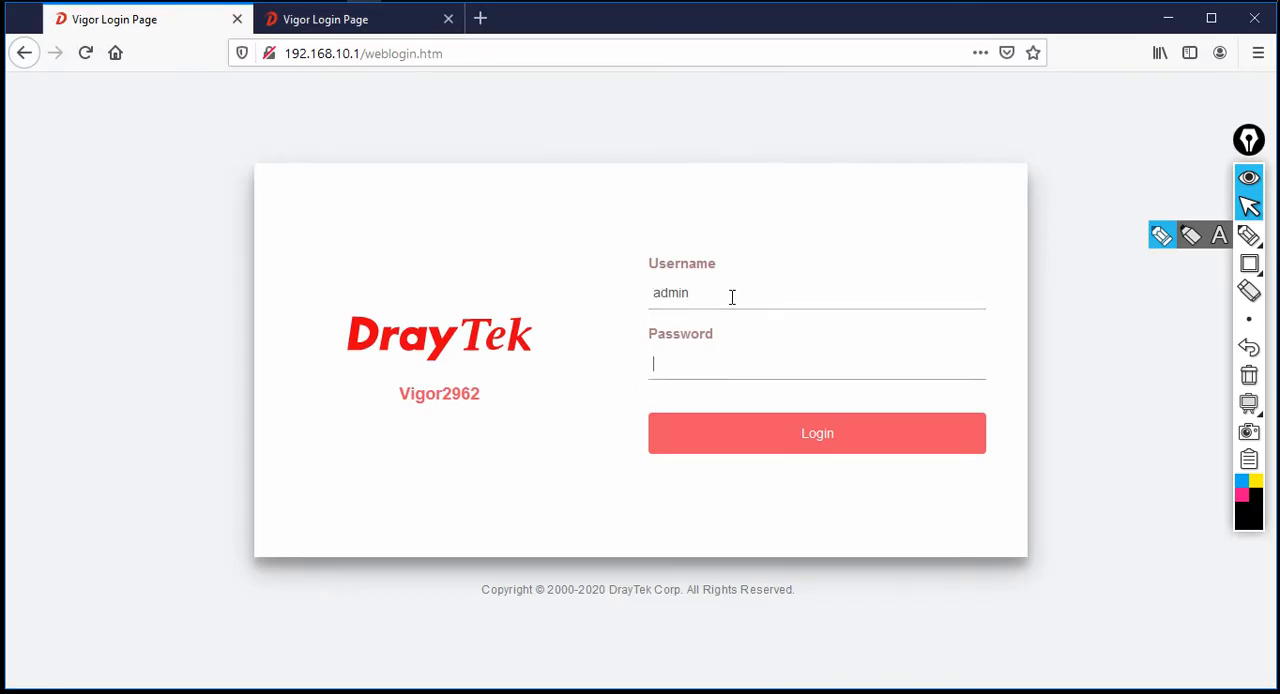
pyautogui.write('admin')
pyautogui.press('Return')
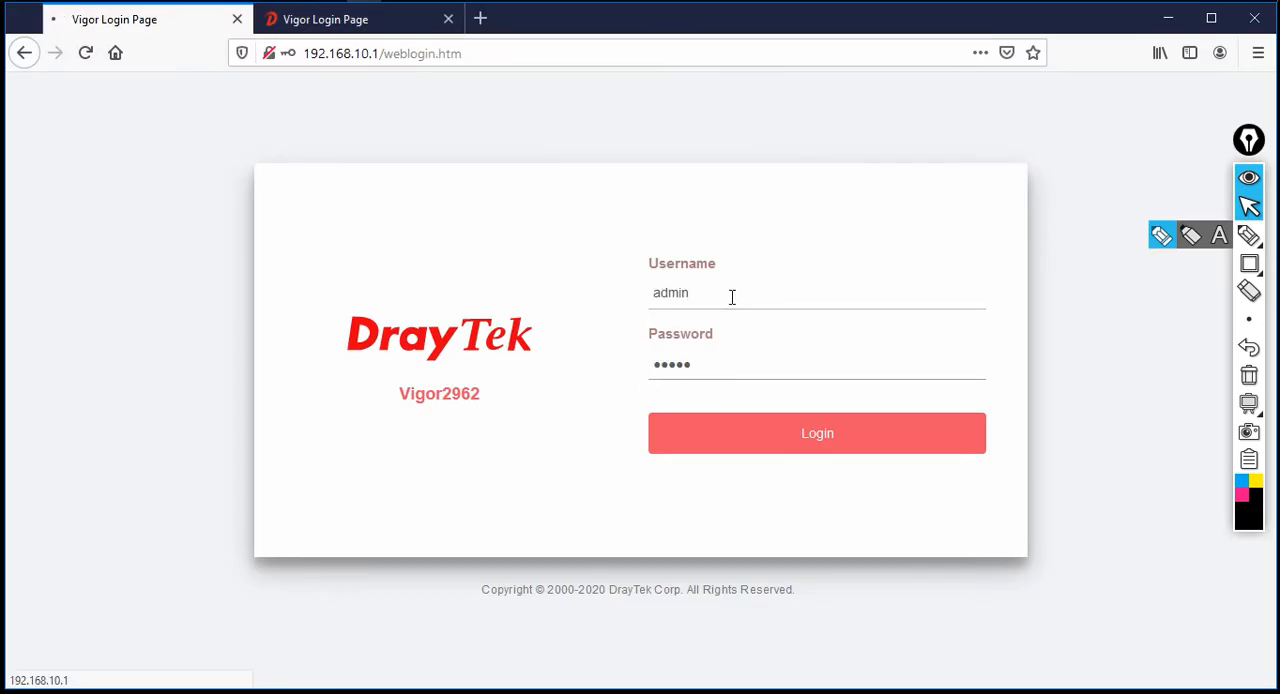
pyautogui.click(706, 442)
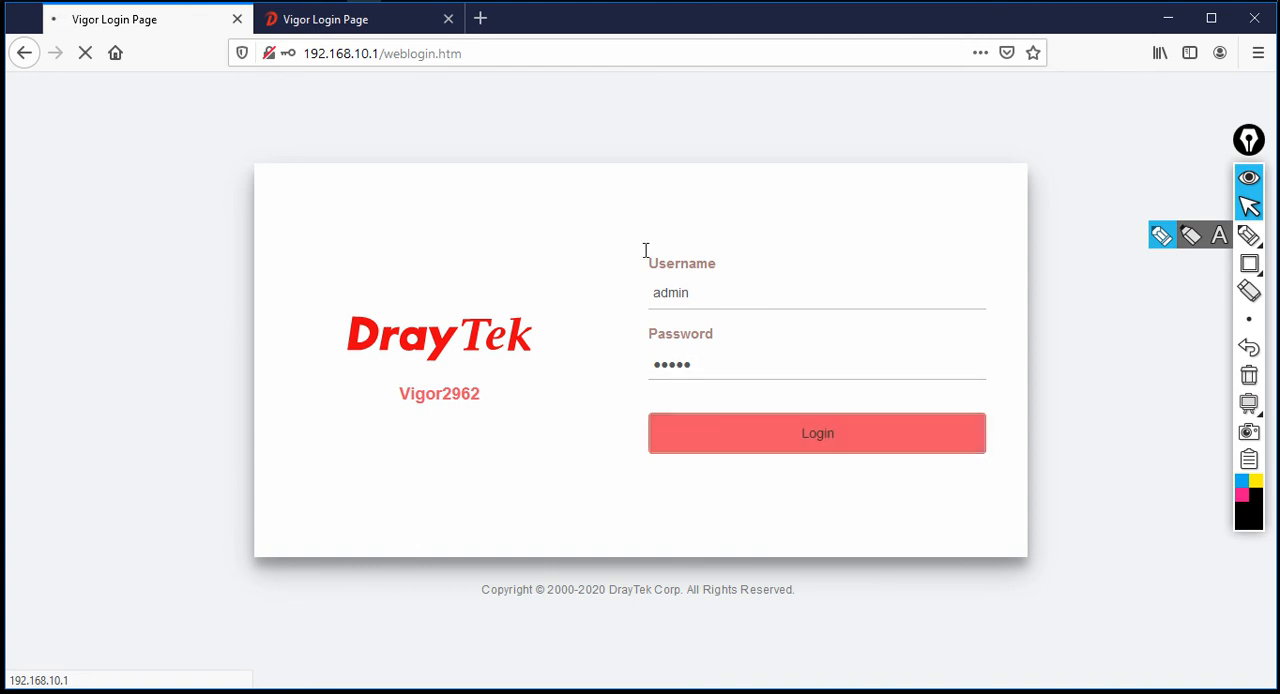
# Change the browser address to 192.168.30.1 to load the Vigor2962 login page on that subnet
pyautogui.click(362, 53)
pyautogui.doubleClick(360, 53)
pyautogui.press('BackSpace')
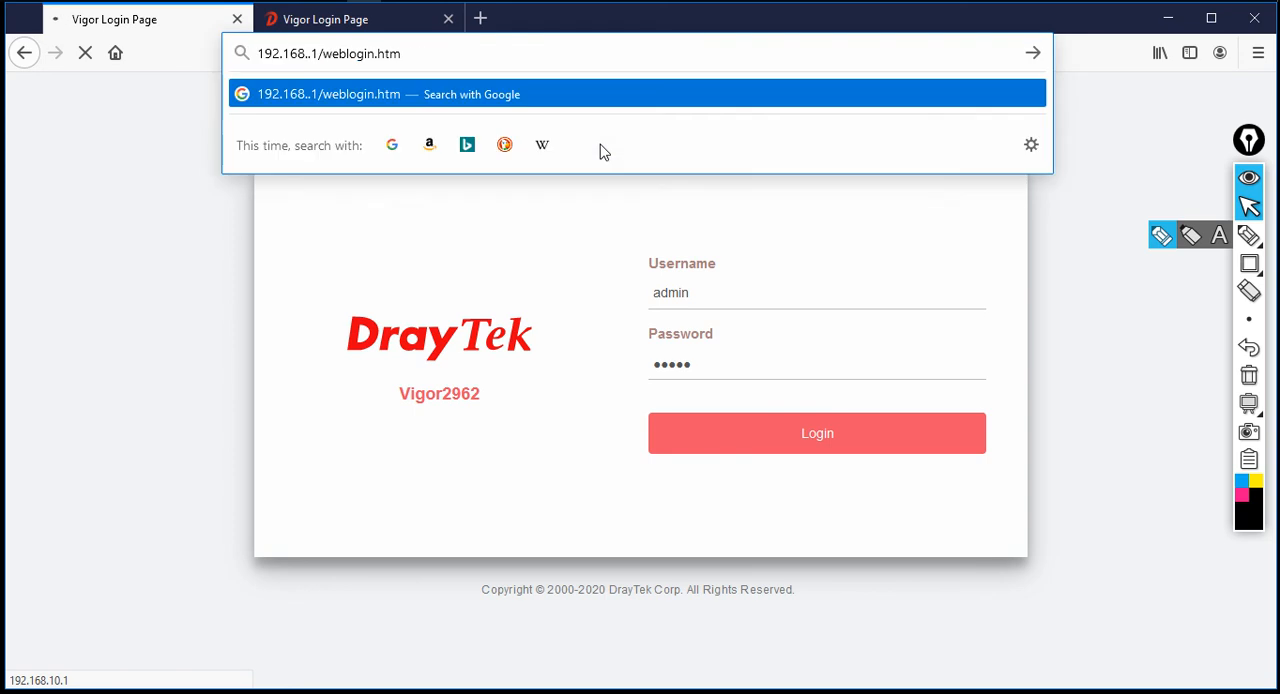
pyautogui.hotkey('shift', 'End')
pyautogui.press('Delete')
pyautogui.write('30.1')
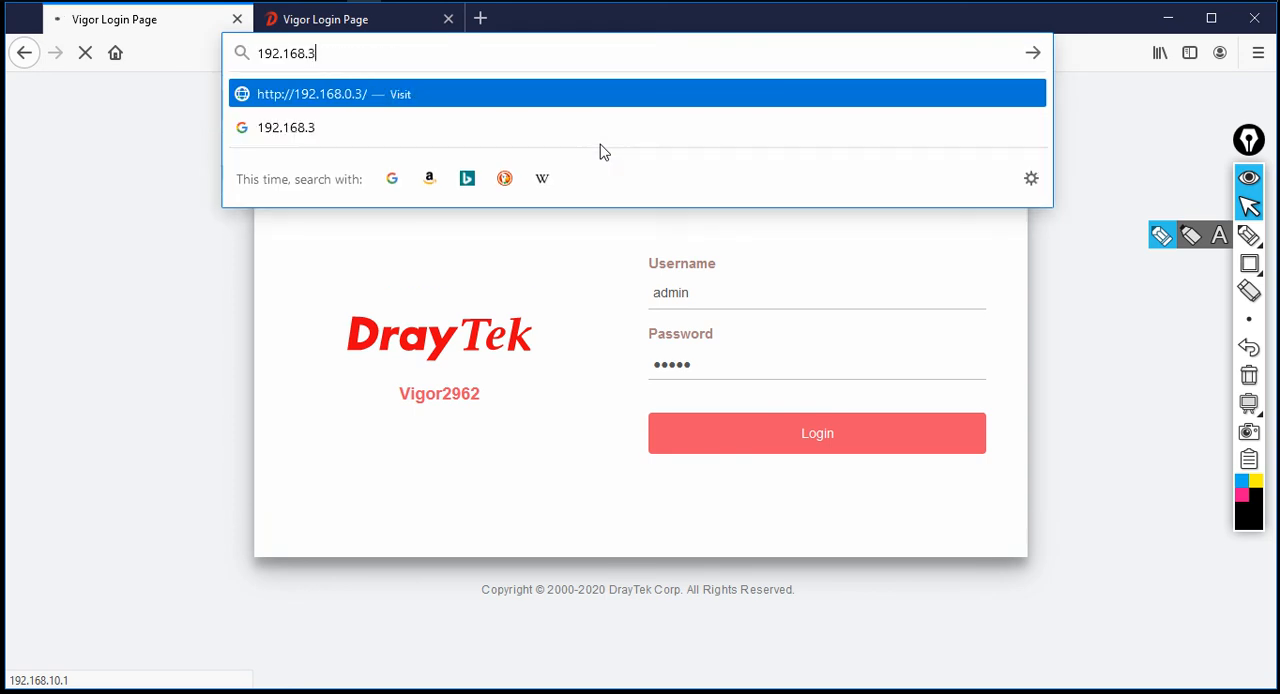
pyautogui.press('Return')
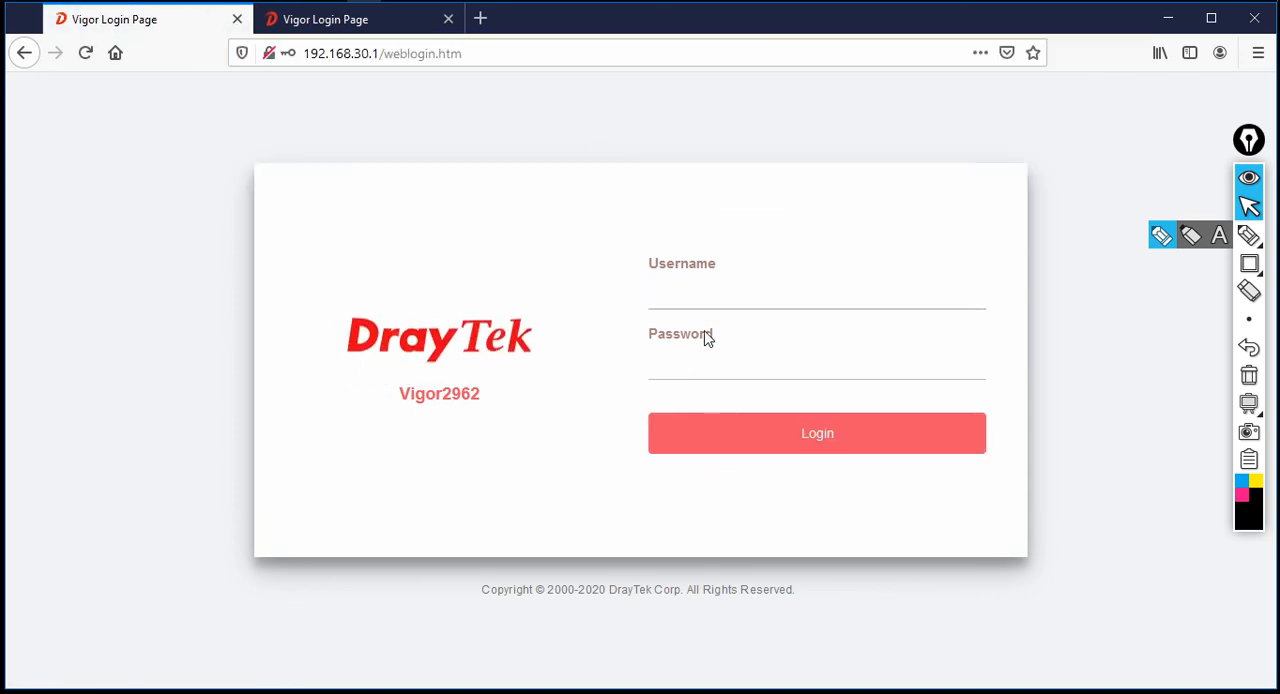
# Log in to the Vigor2962 as admin with the account password
pyautogui.click(723, 298)
pyautogui.write('admin')
pyautogui.press('Tab')
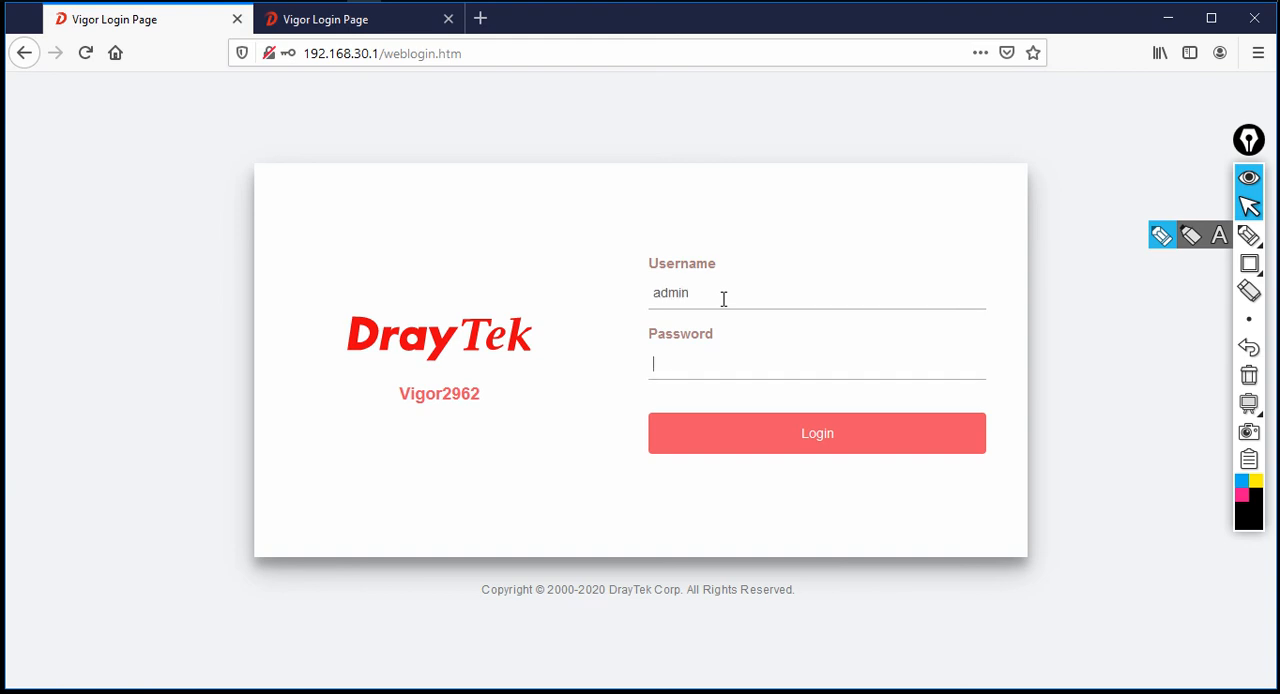
pyautogui.press('Return')
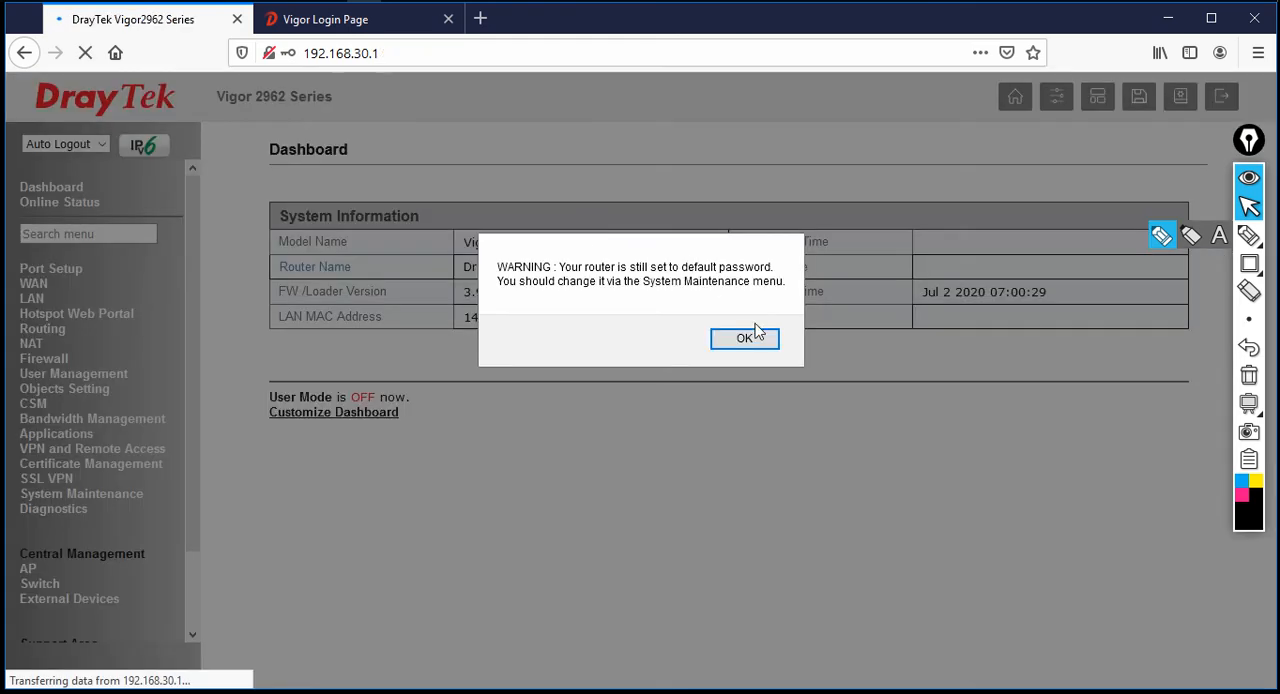
pyautogui.click(757, 340)
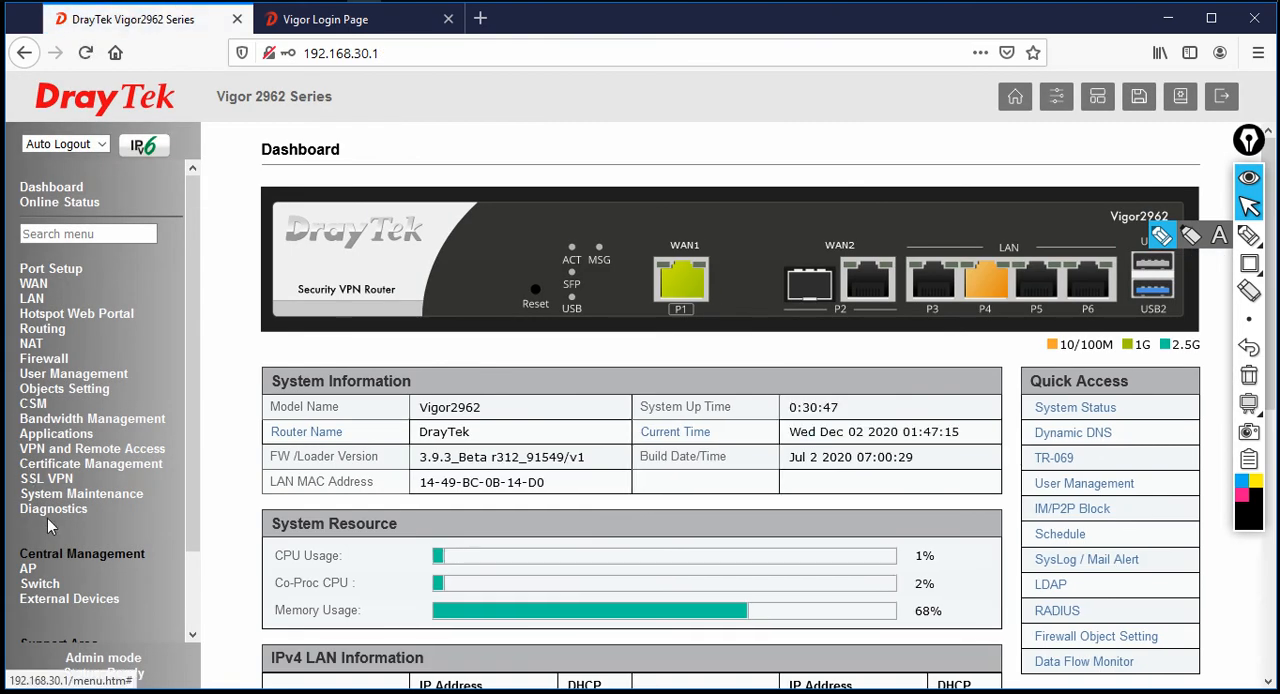
# Open Connection Management under VPN and Remote Access and check the TO_BR tunnel's transmitted and received packet counts
pyautogui.click(86, 453)
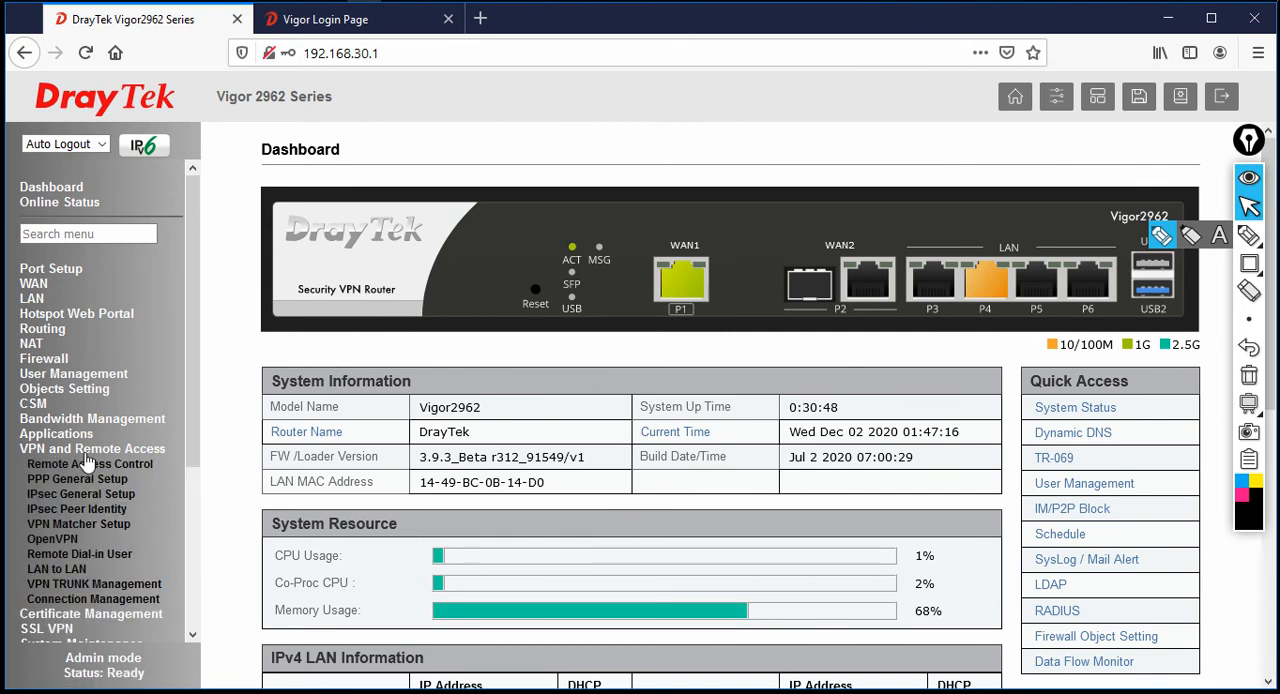
pyautogui.click(93, 599)
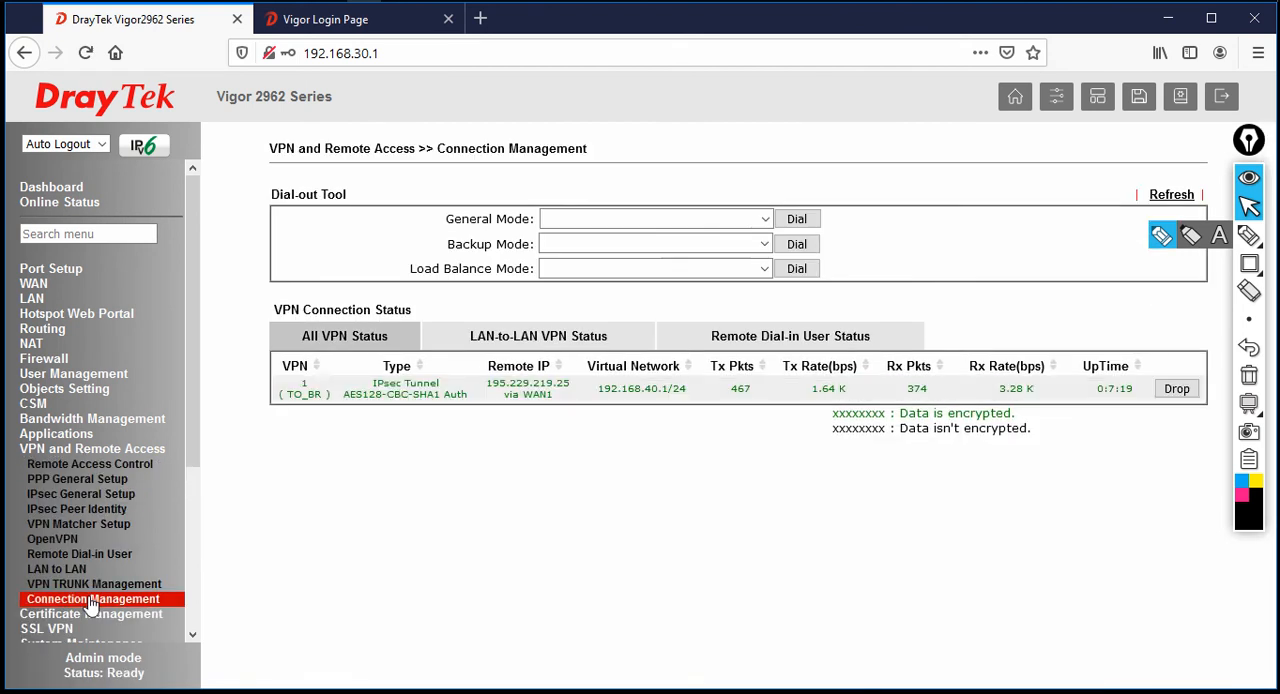
pyautogui.doubleClick(740, 388)
pyautogui.doubleClick(917, 388)
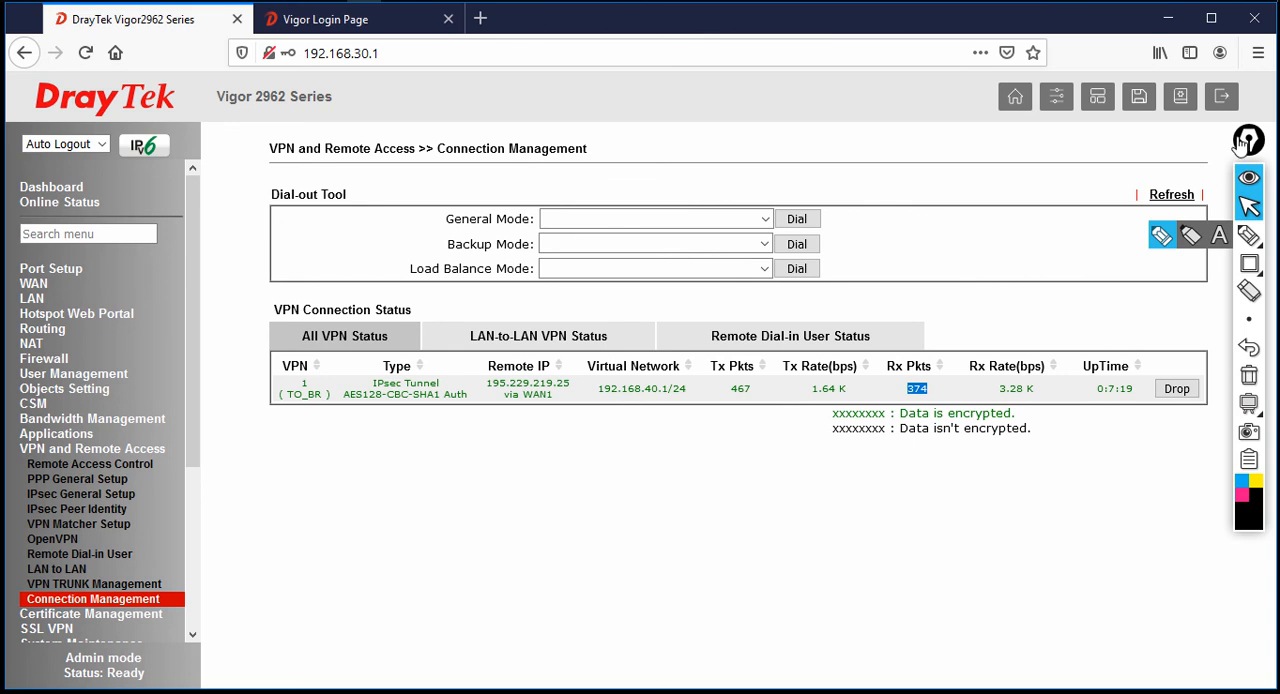
# Log out of the Vigor2962 and switch to the Site to Site VPN diagram in PowerPoint
pyautogui.click(1227, 99)
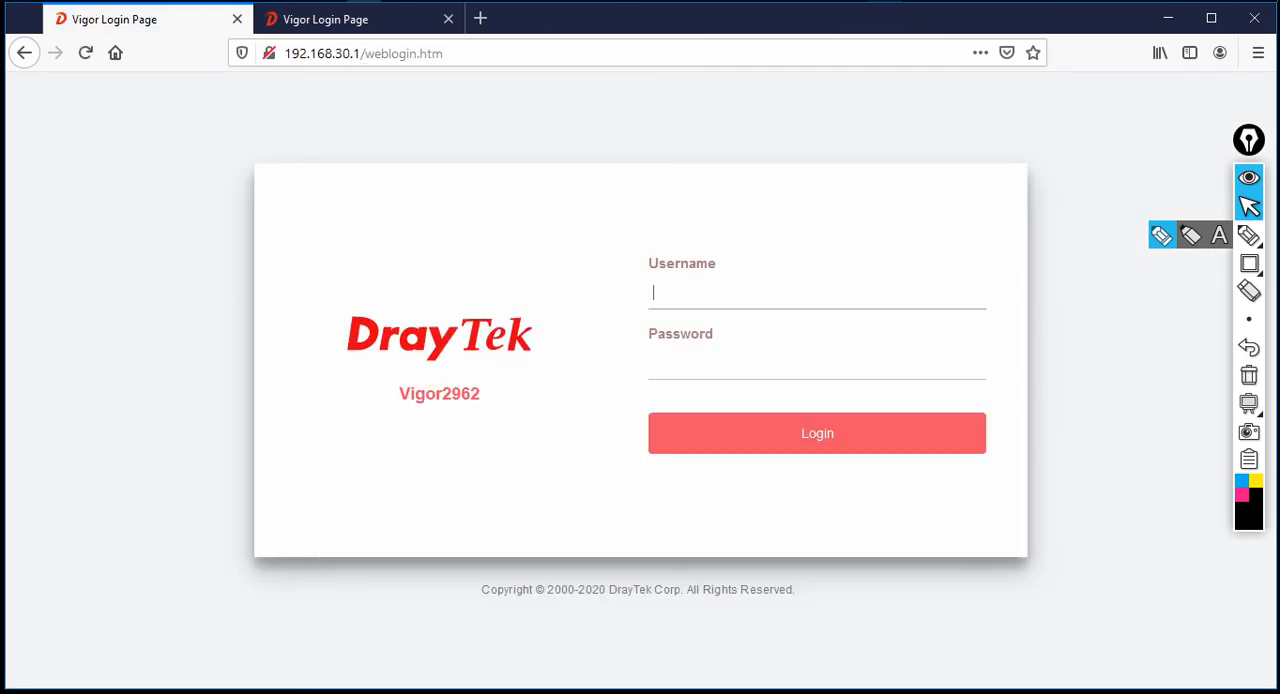
pyautogui.hotkey('alt', 'Tab')
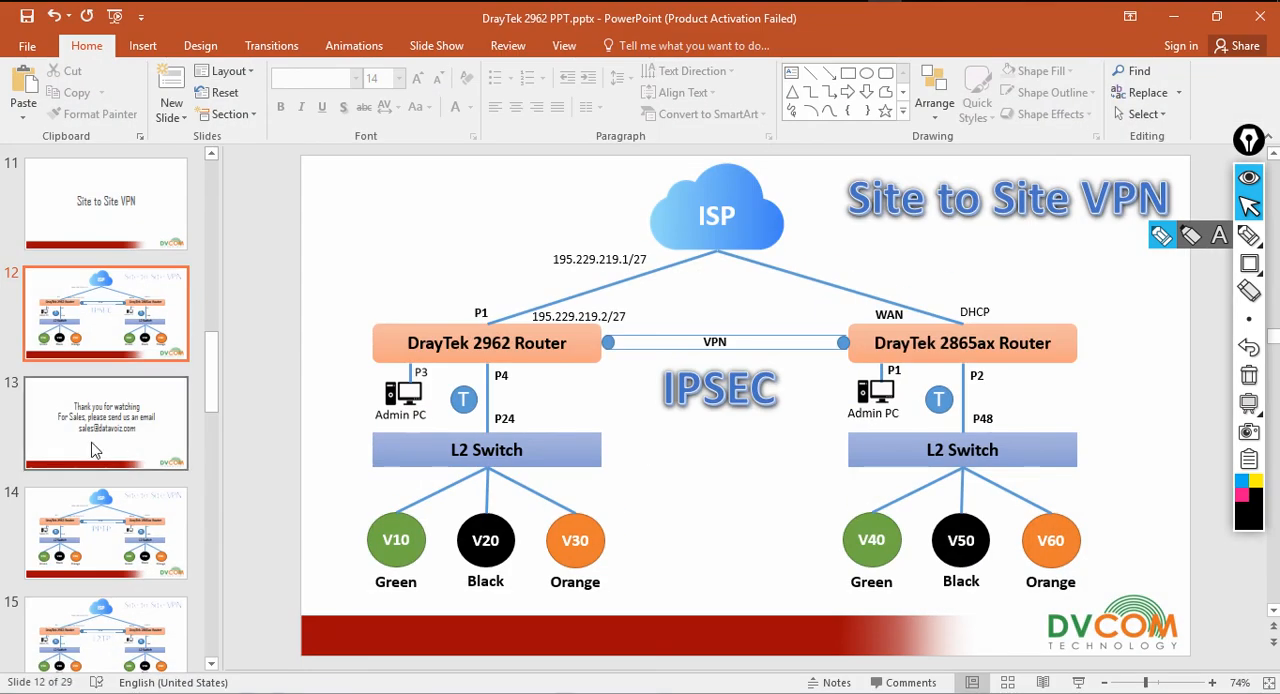